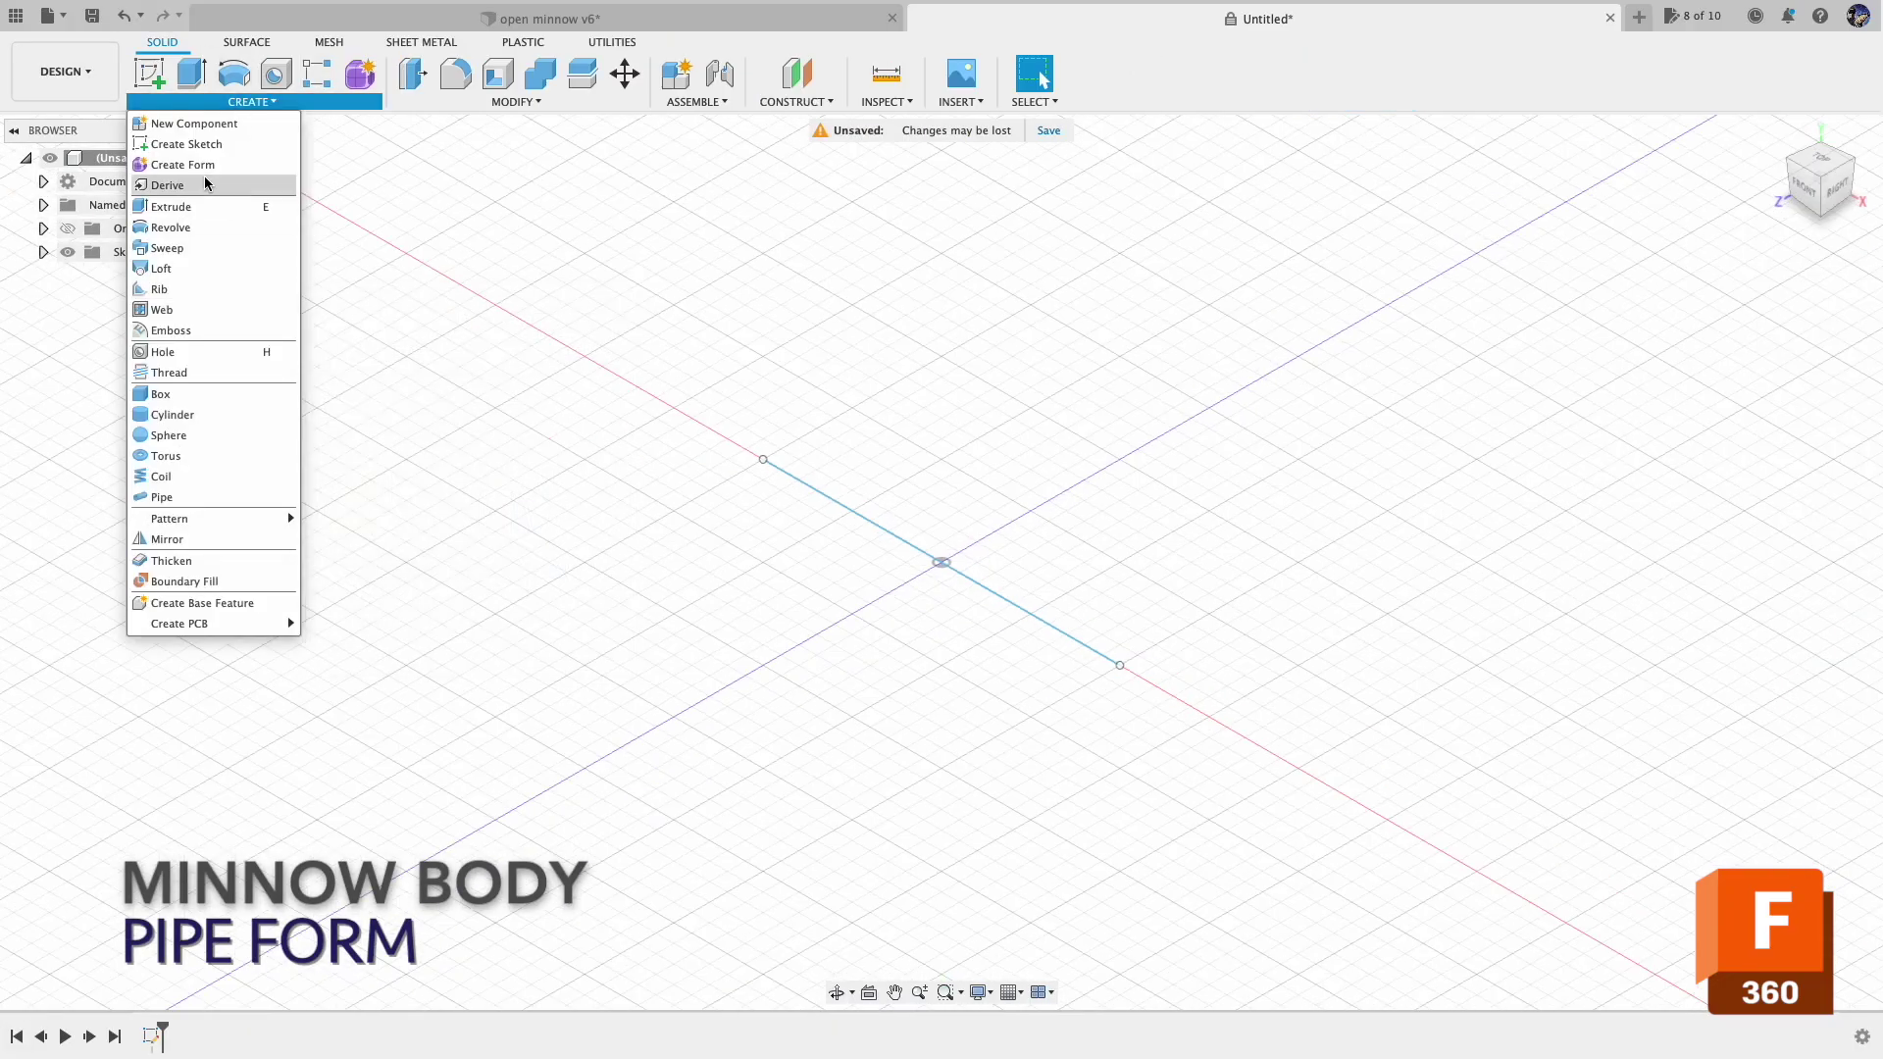
Step: Pipe the sketched line into a body, then try reshaping its left end and middle, undoing the changes
{"action": "left_click", "coordinate": [206, 186]}
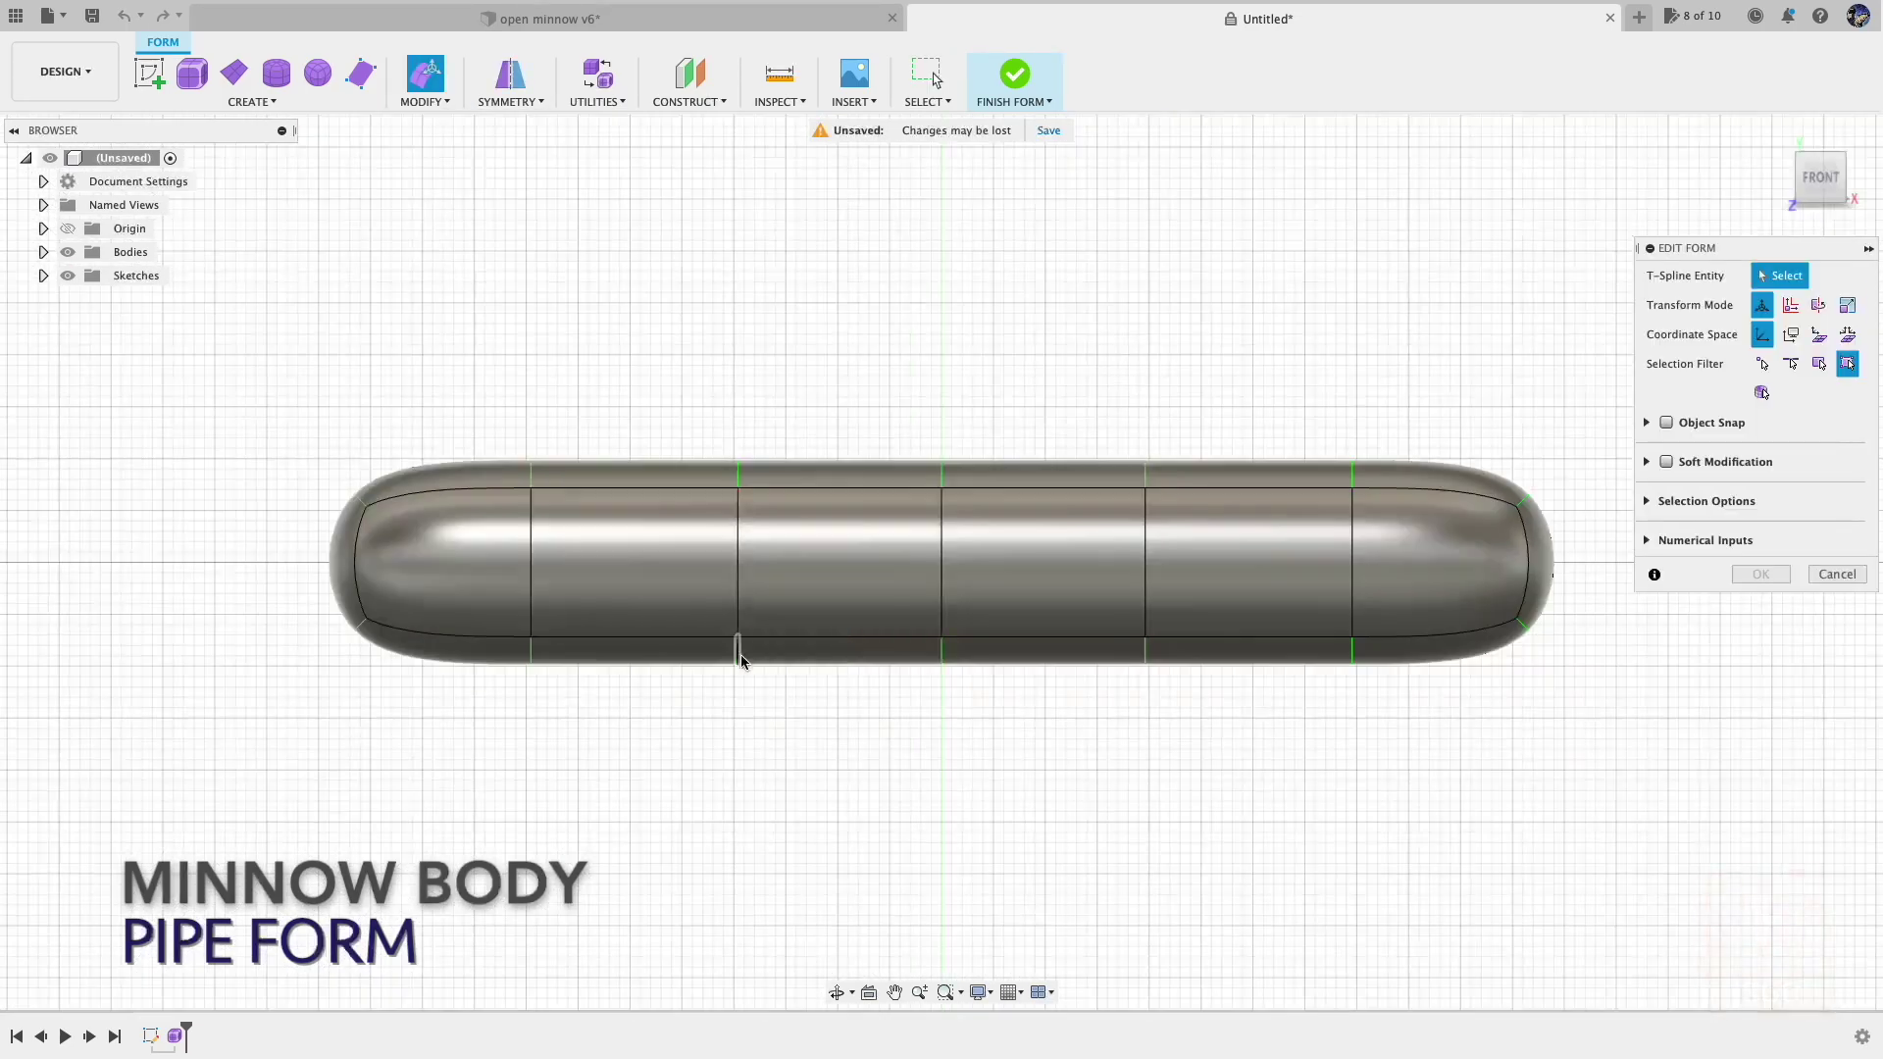
{"action": "left_click", "coordinate": [738, 640]}
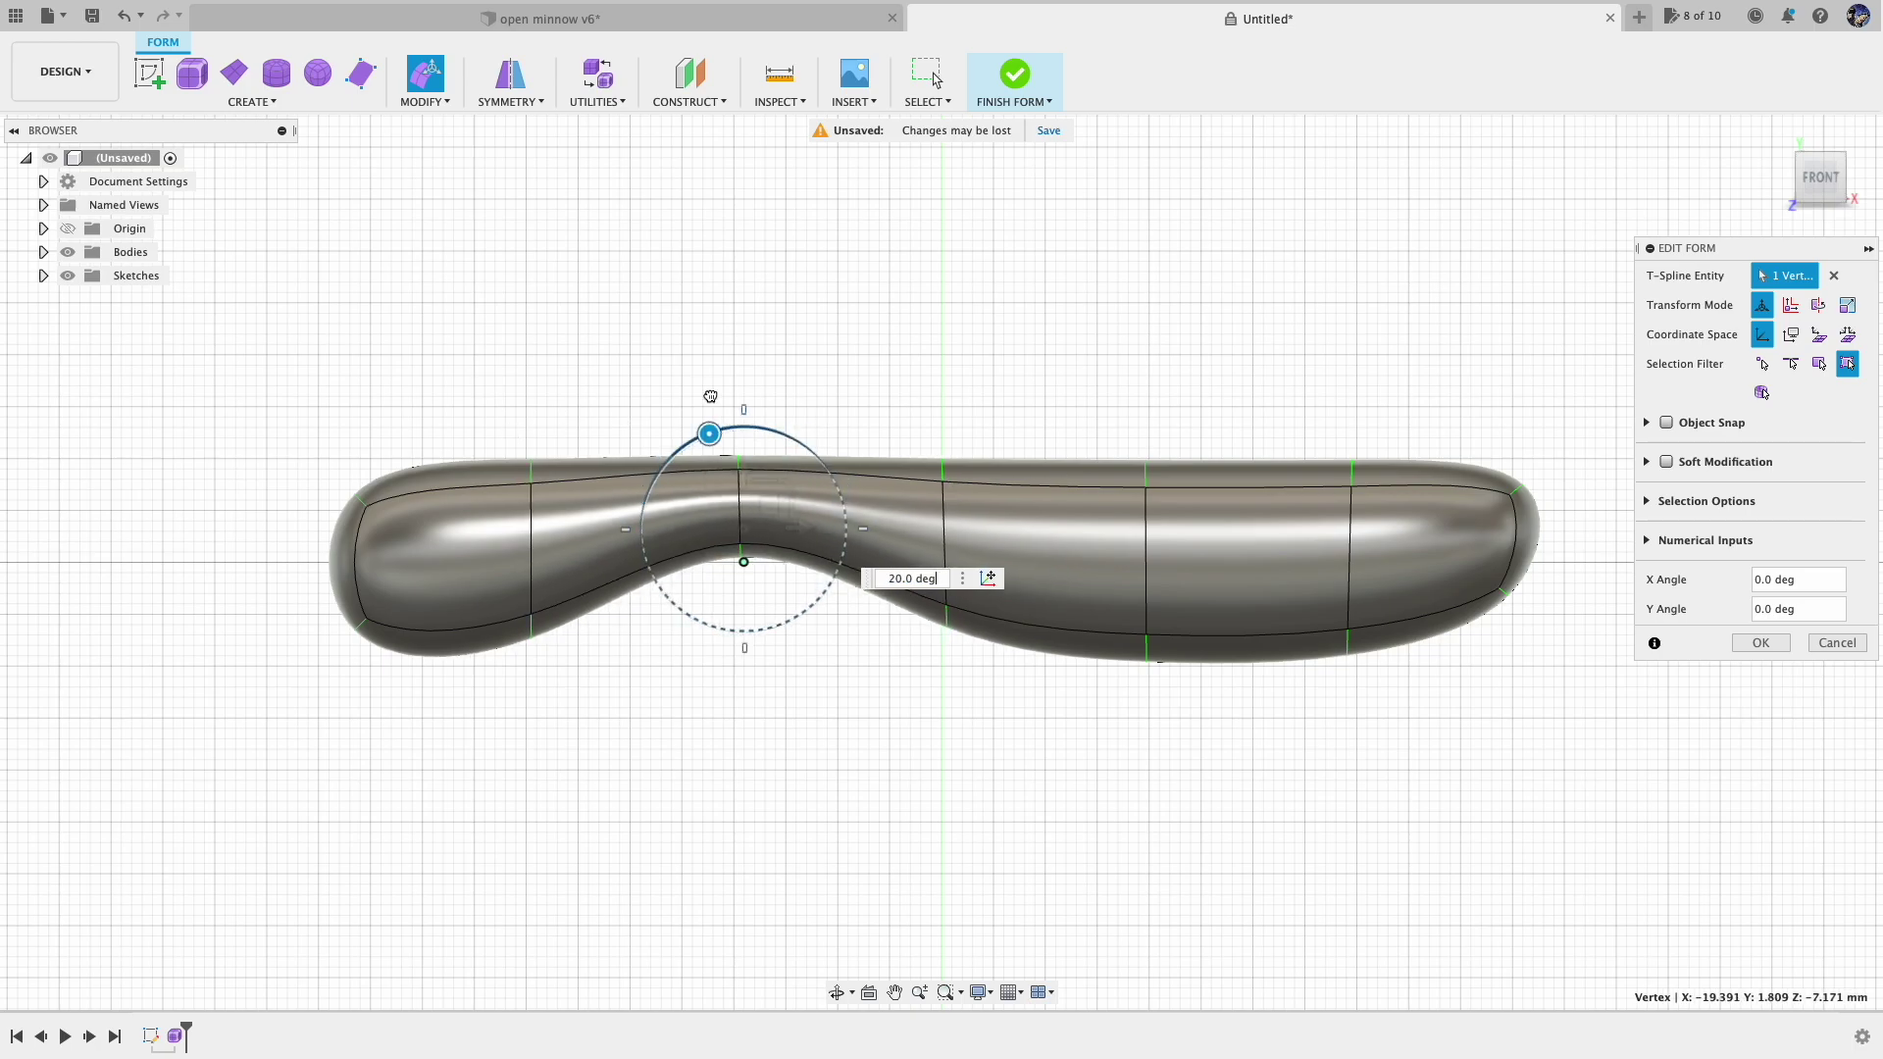
{"action": "left_click", "coordinate": [1820, 152]}
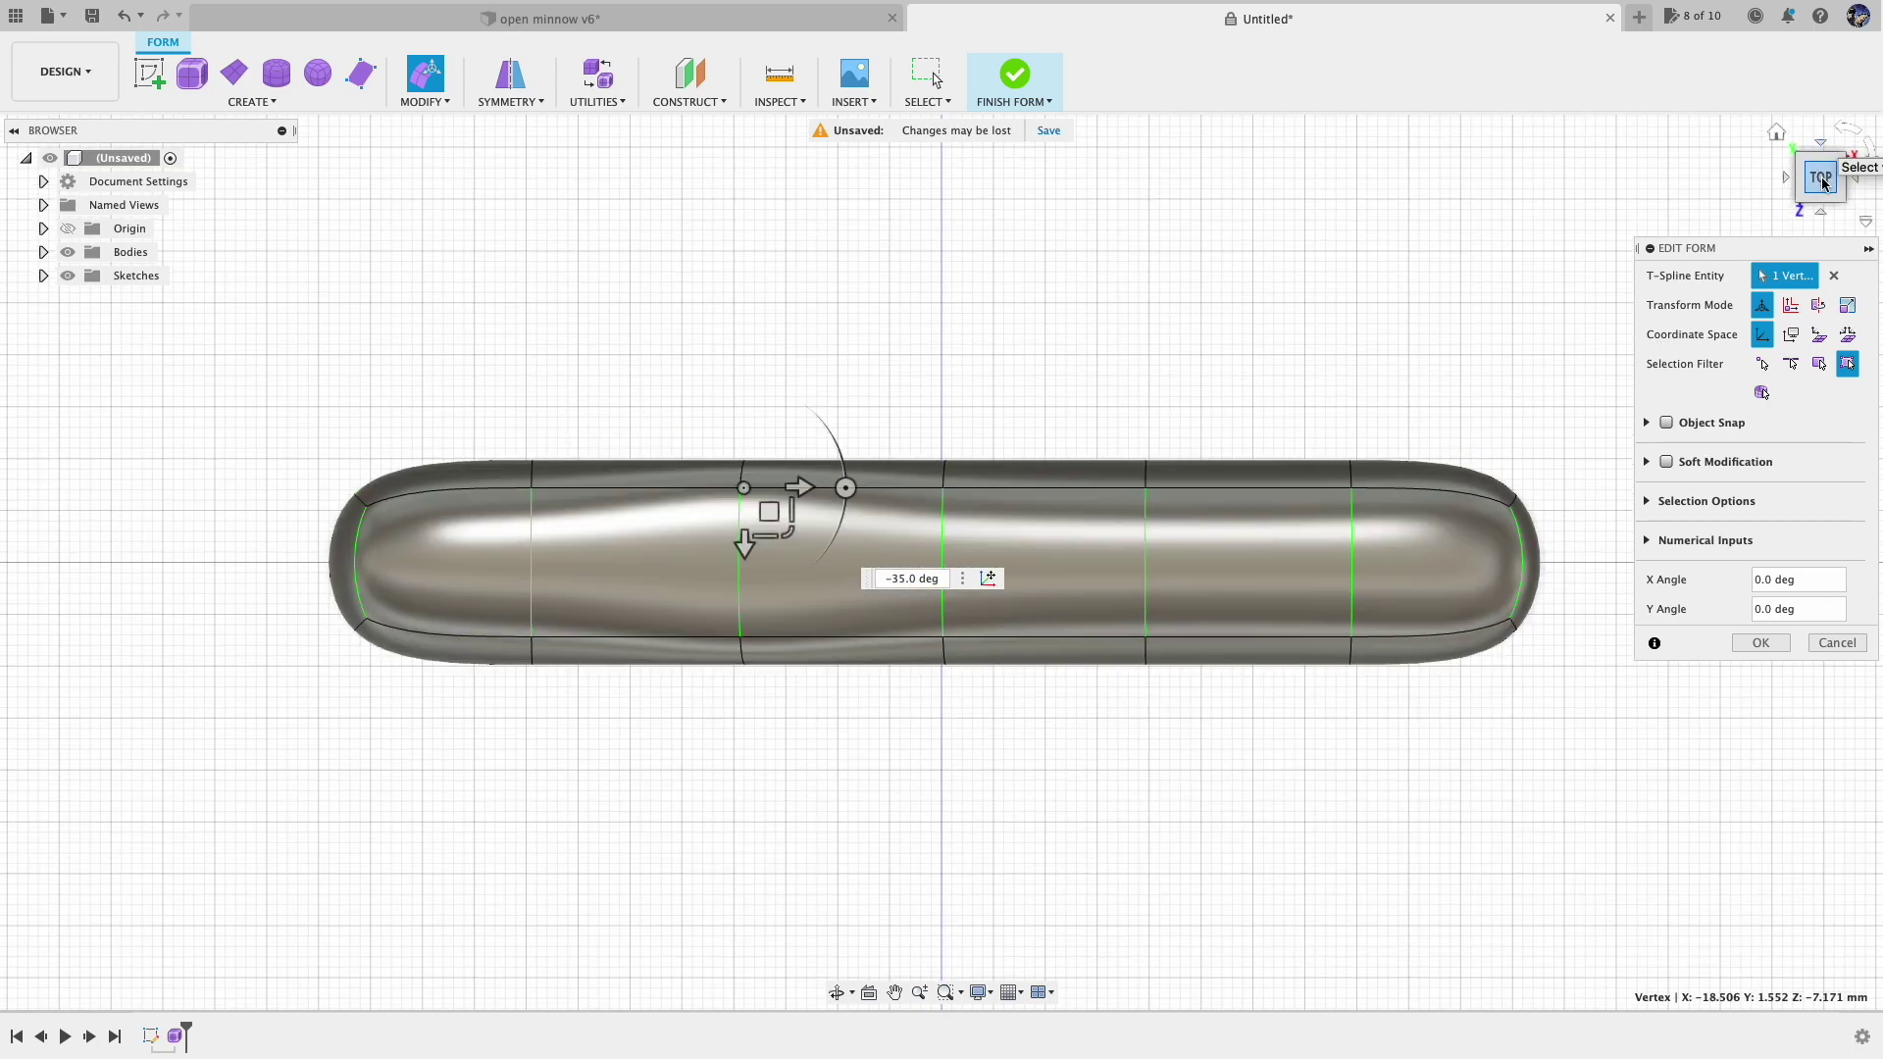
{"action": "left_click", "coordinate": [1491, 480]}
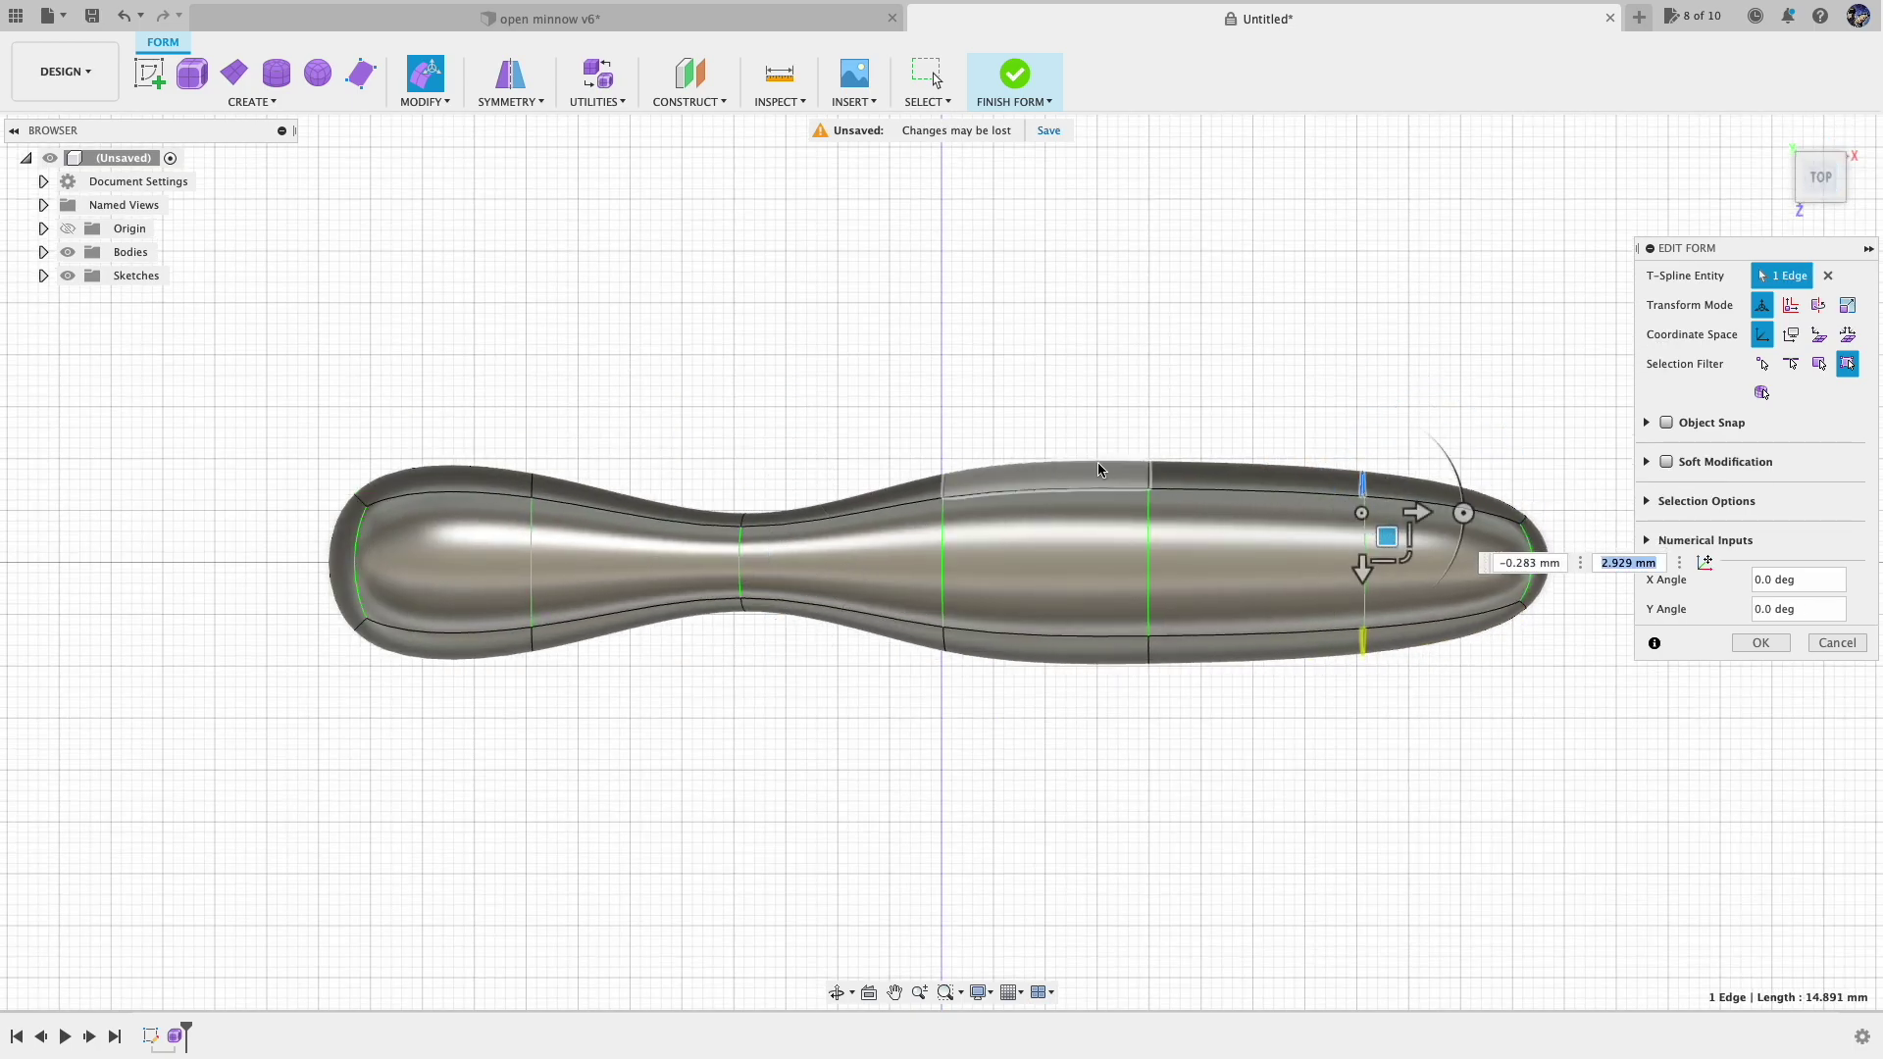
{"action": "left_click", "coordinate": [442, 480]}
{"action": "left_click_drag", "start_coordinate": [551, 502], "coordinate": [461, 550]}
{"action": "left_click_drag", "start_coordinate": [441, 484], "coordinate": [442, 461]}
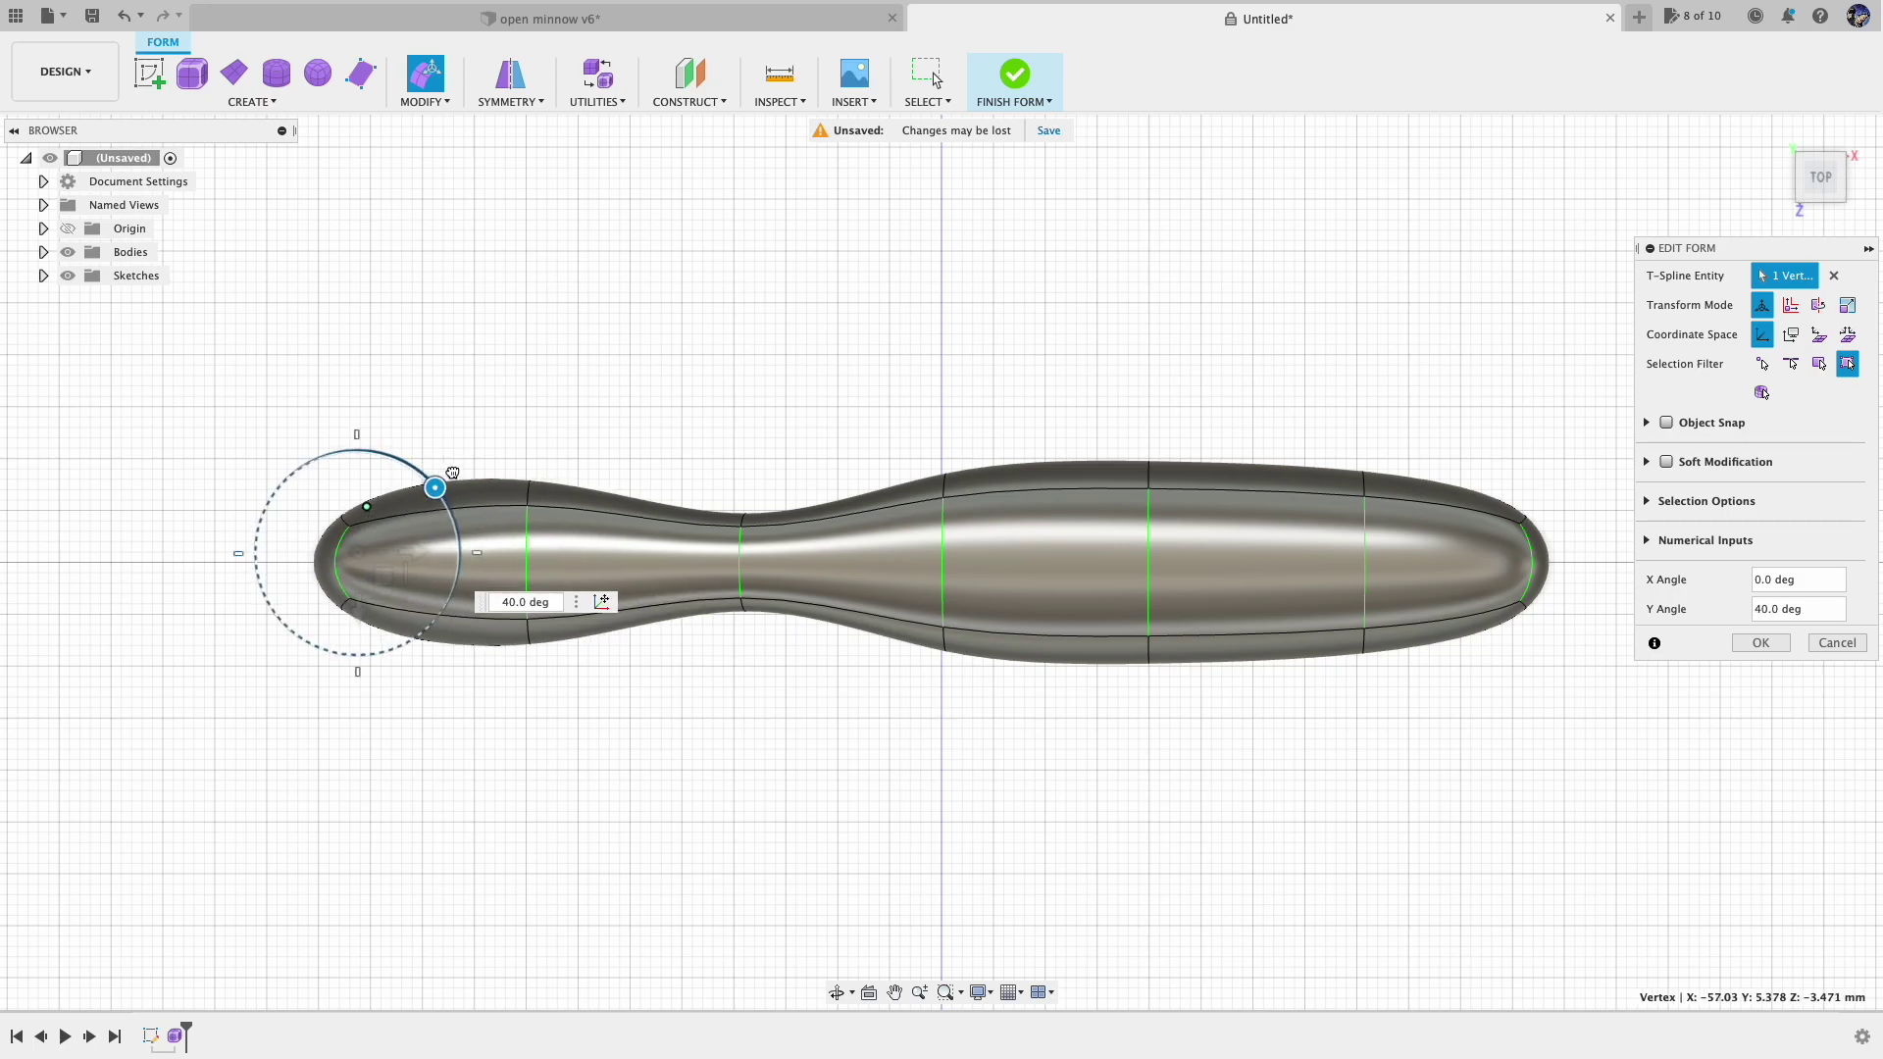
{"action": "left_click", "coordinate": [1149, 491]}
{"action": "left_click_drag", "start_coordinate": [947, 510], "coordinate": [886, 531]}
{"action": "key", "text": "super+z"}
{"action": "key", "text": "super+z"}
{"action": "key", "text": "super+z"}
{"action": "key", "text": "super+z"}
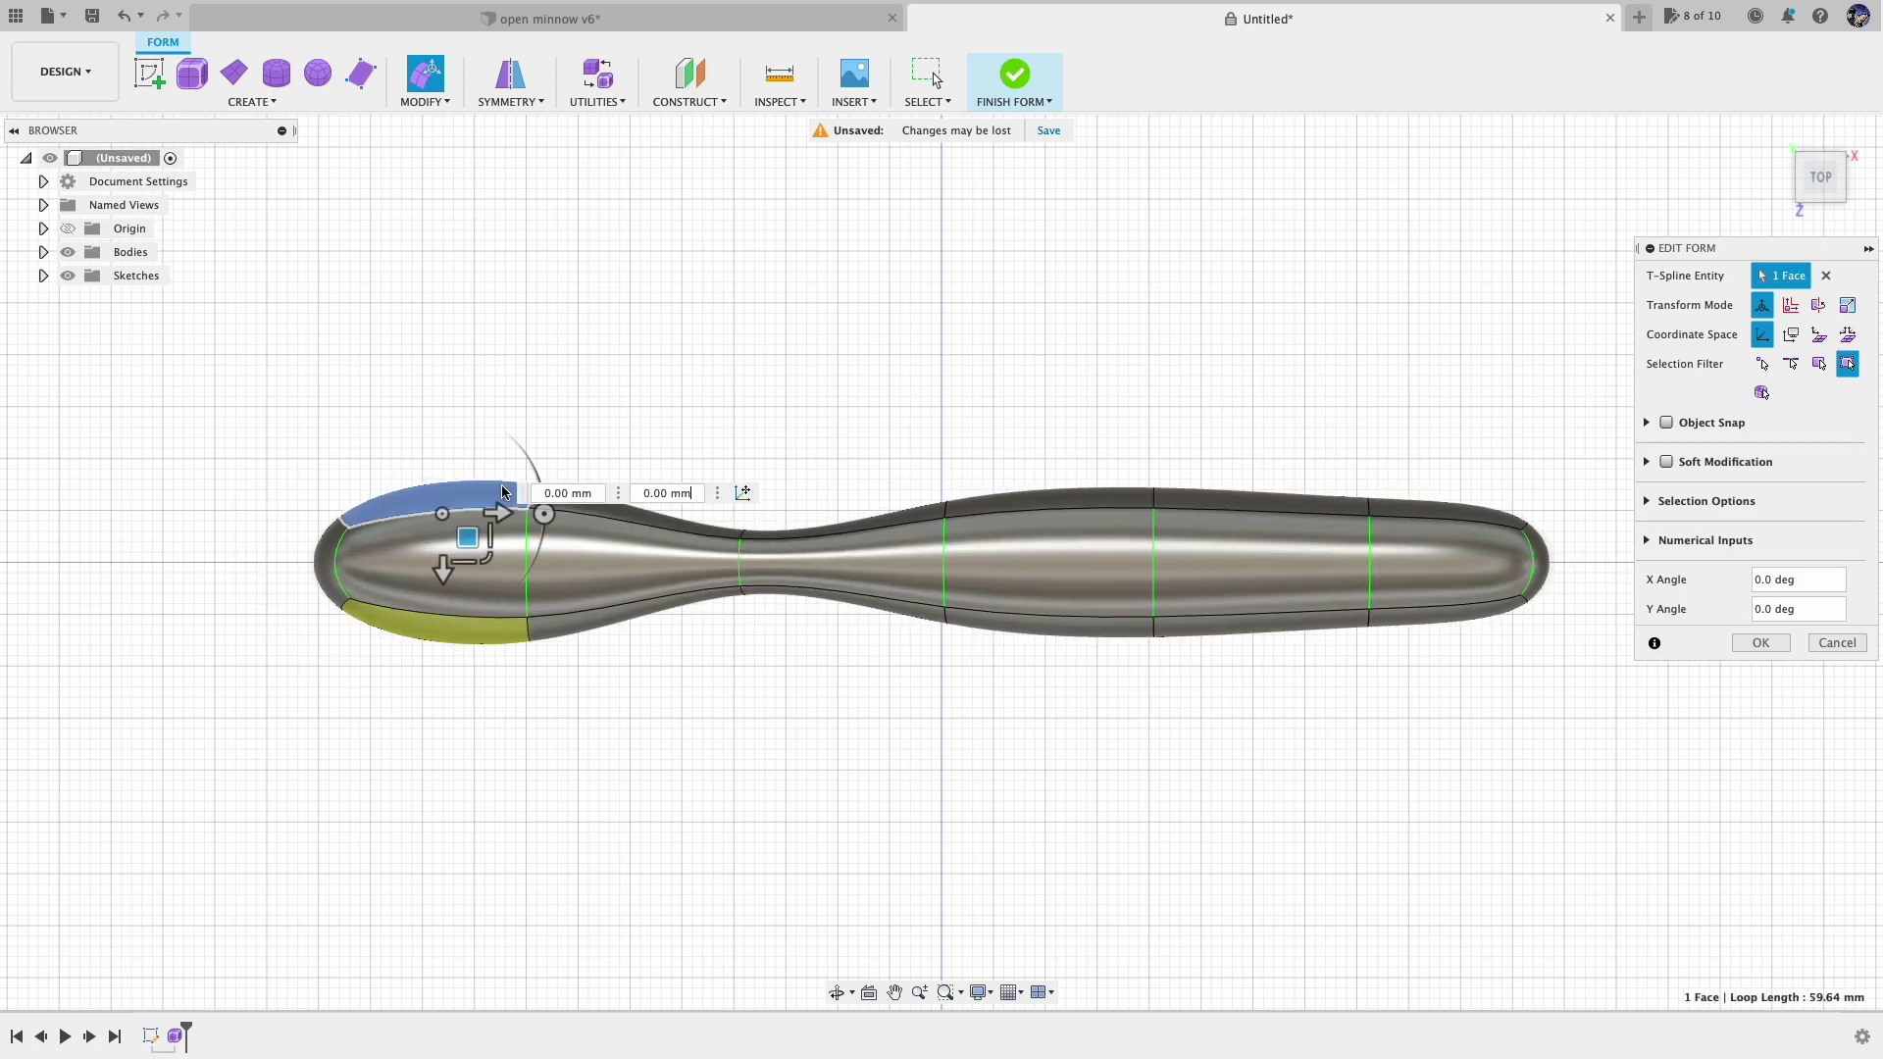
{"action": "key", "text": "super+z"}
{"action": "key", "text": "super+z"}
{"action": "key", "text": "super+z"}
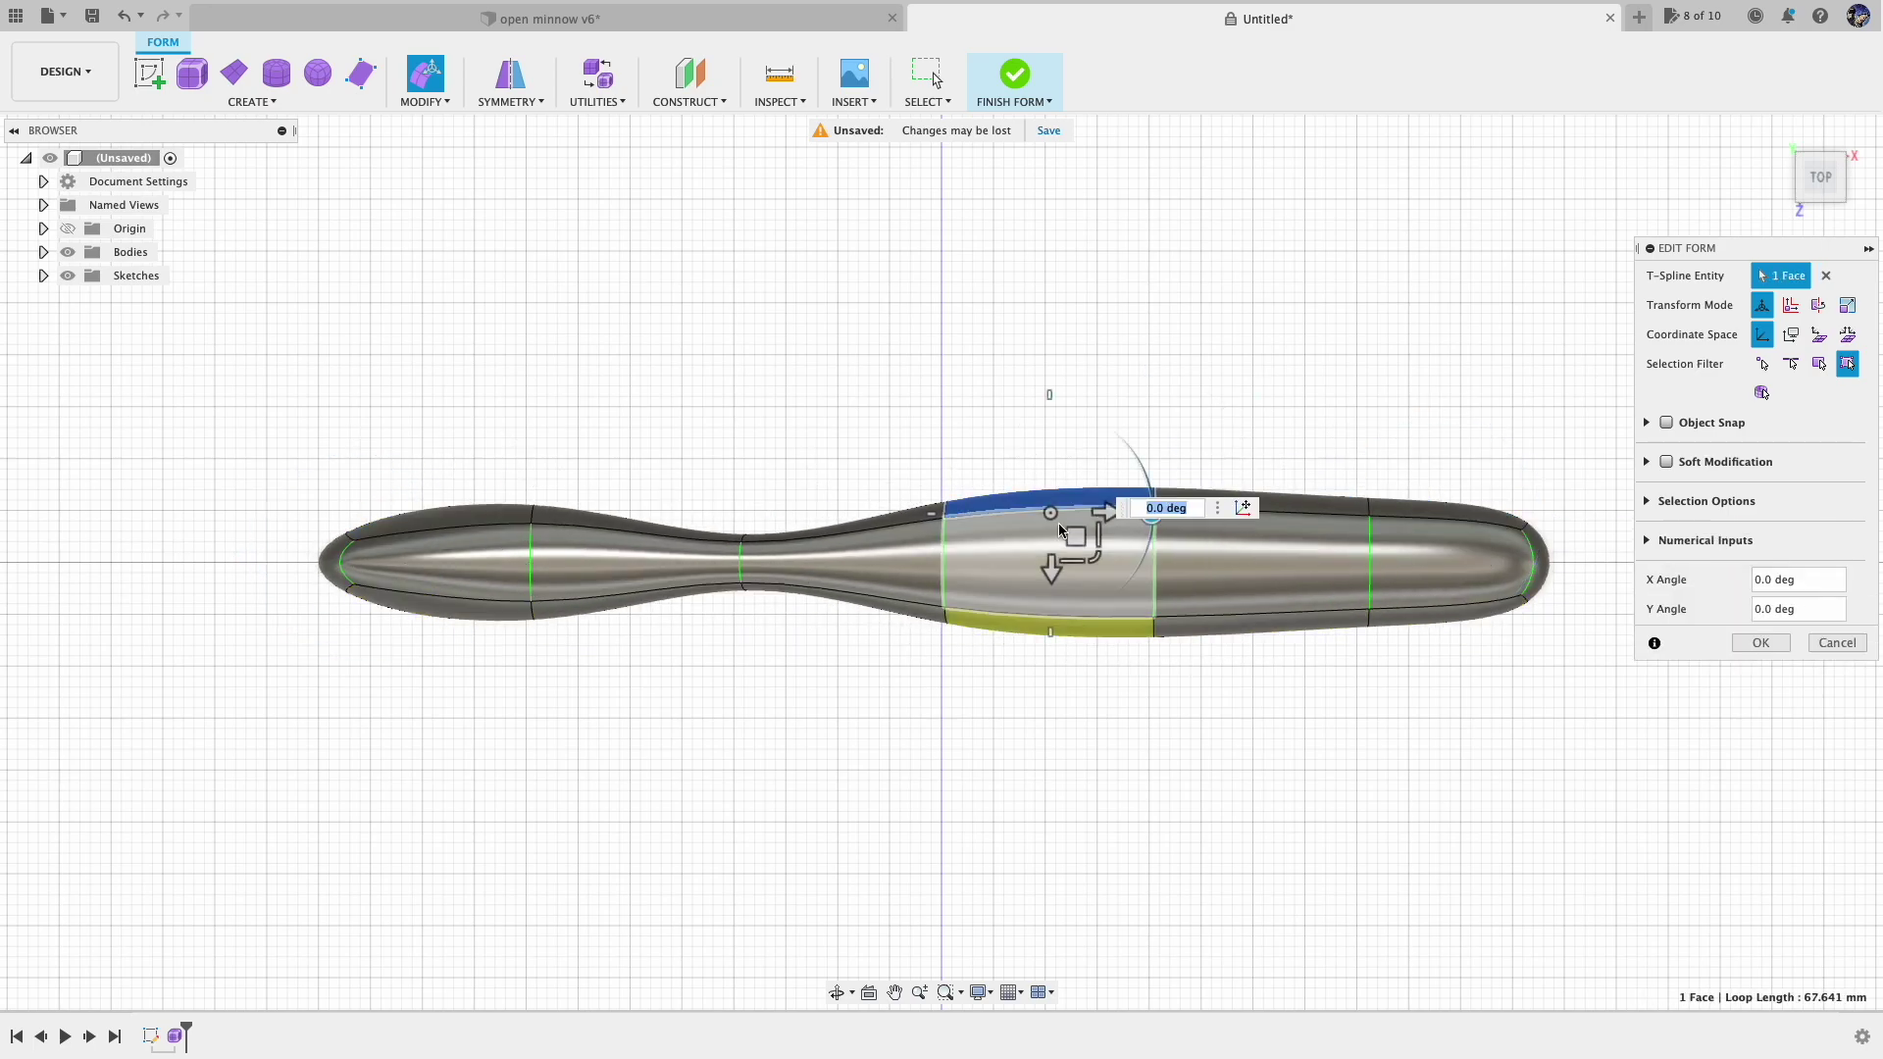
Step: Pull the tail-end edge upward to shape the tail, then undo it
{"action": "middle_click_drag", "start_coordinate": [1418, 265], "coordinate": [1337, 264], "text": "shift"}
{"action": "left_click", "coordinate": [731, 510]}
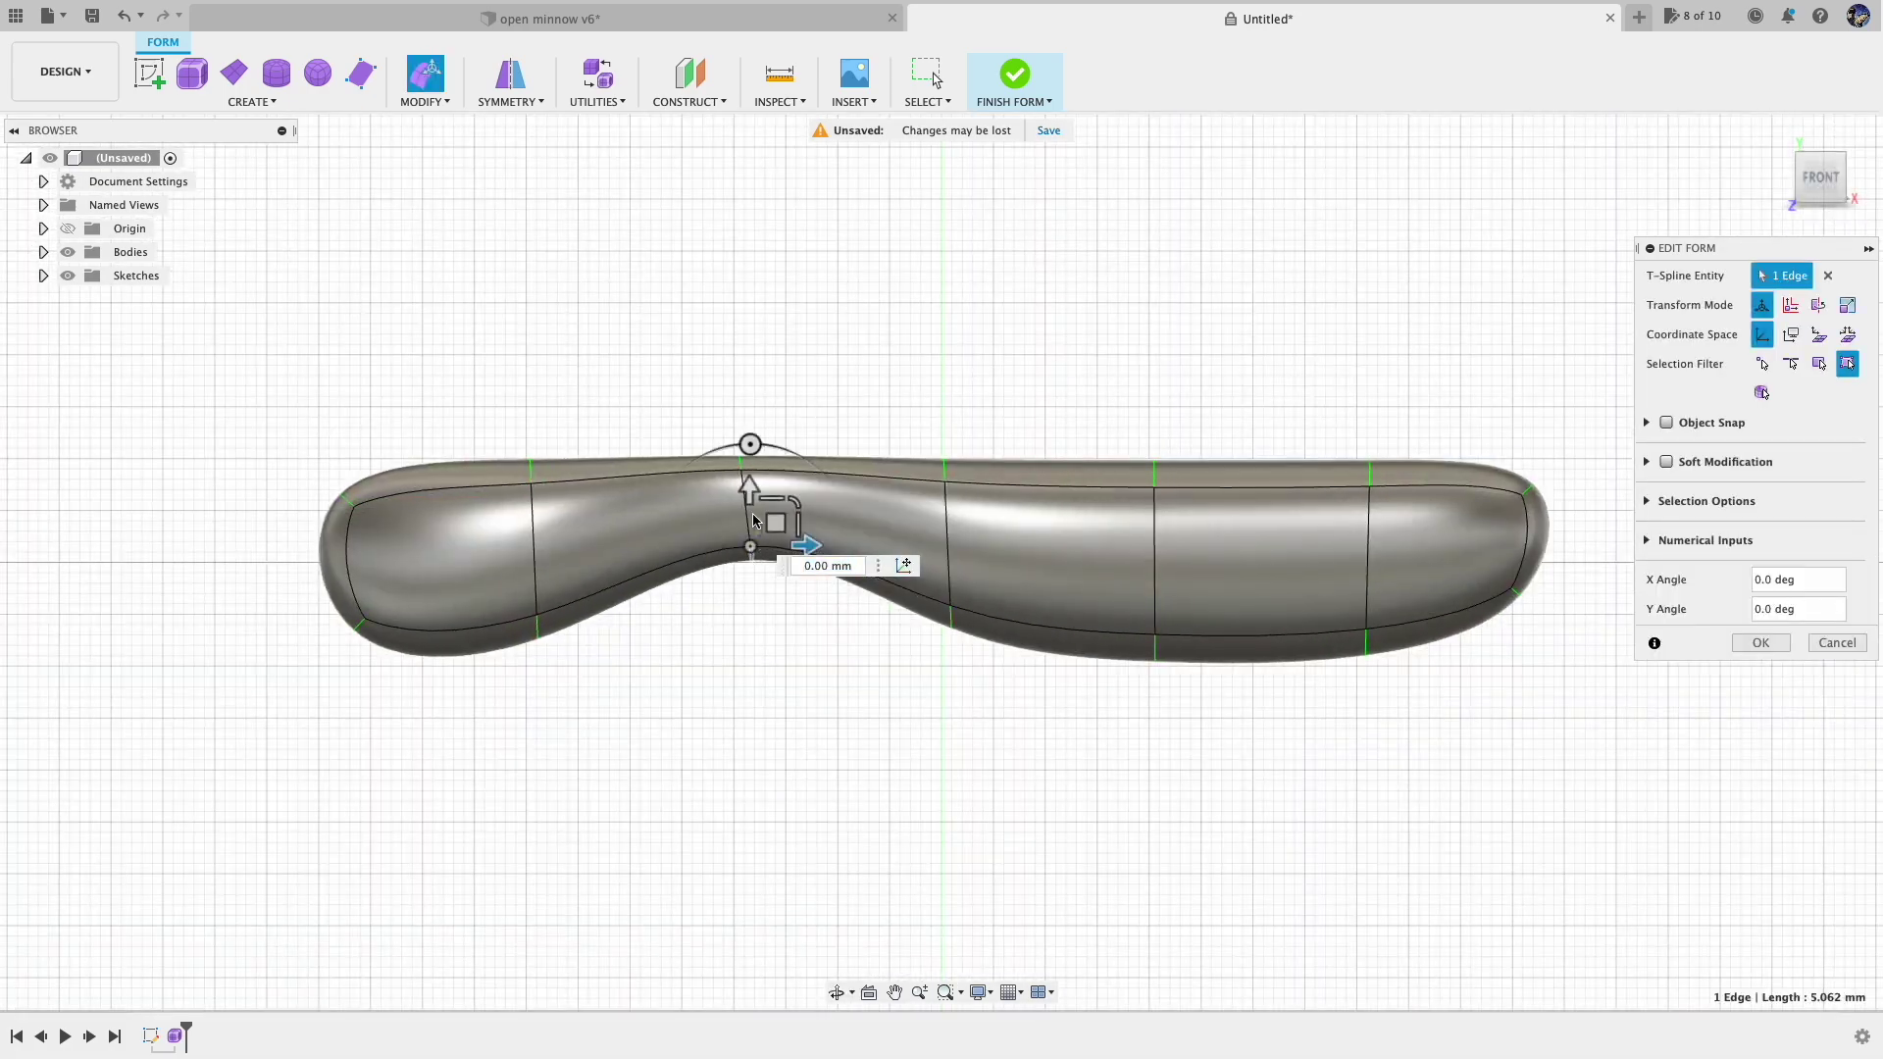
{"action": "left_click", "coordinate": [528, 638]}
{"action": "left_click", "coordinate": [355, 549]}
{"action": "left_click_drag", "start_coordinate": [370, 538], "coordinate": [386, 408]}
{"action": "key", "text": "super+z"}
{"action": "key", "text": "super+z"}
{"action": "key", "text": "super+z"}
{"action": "key", "text": "super+z"}
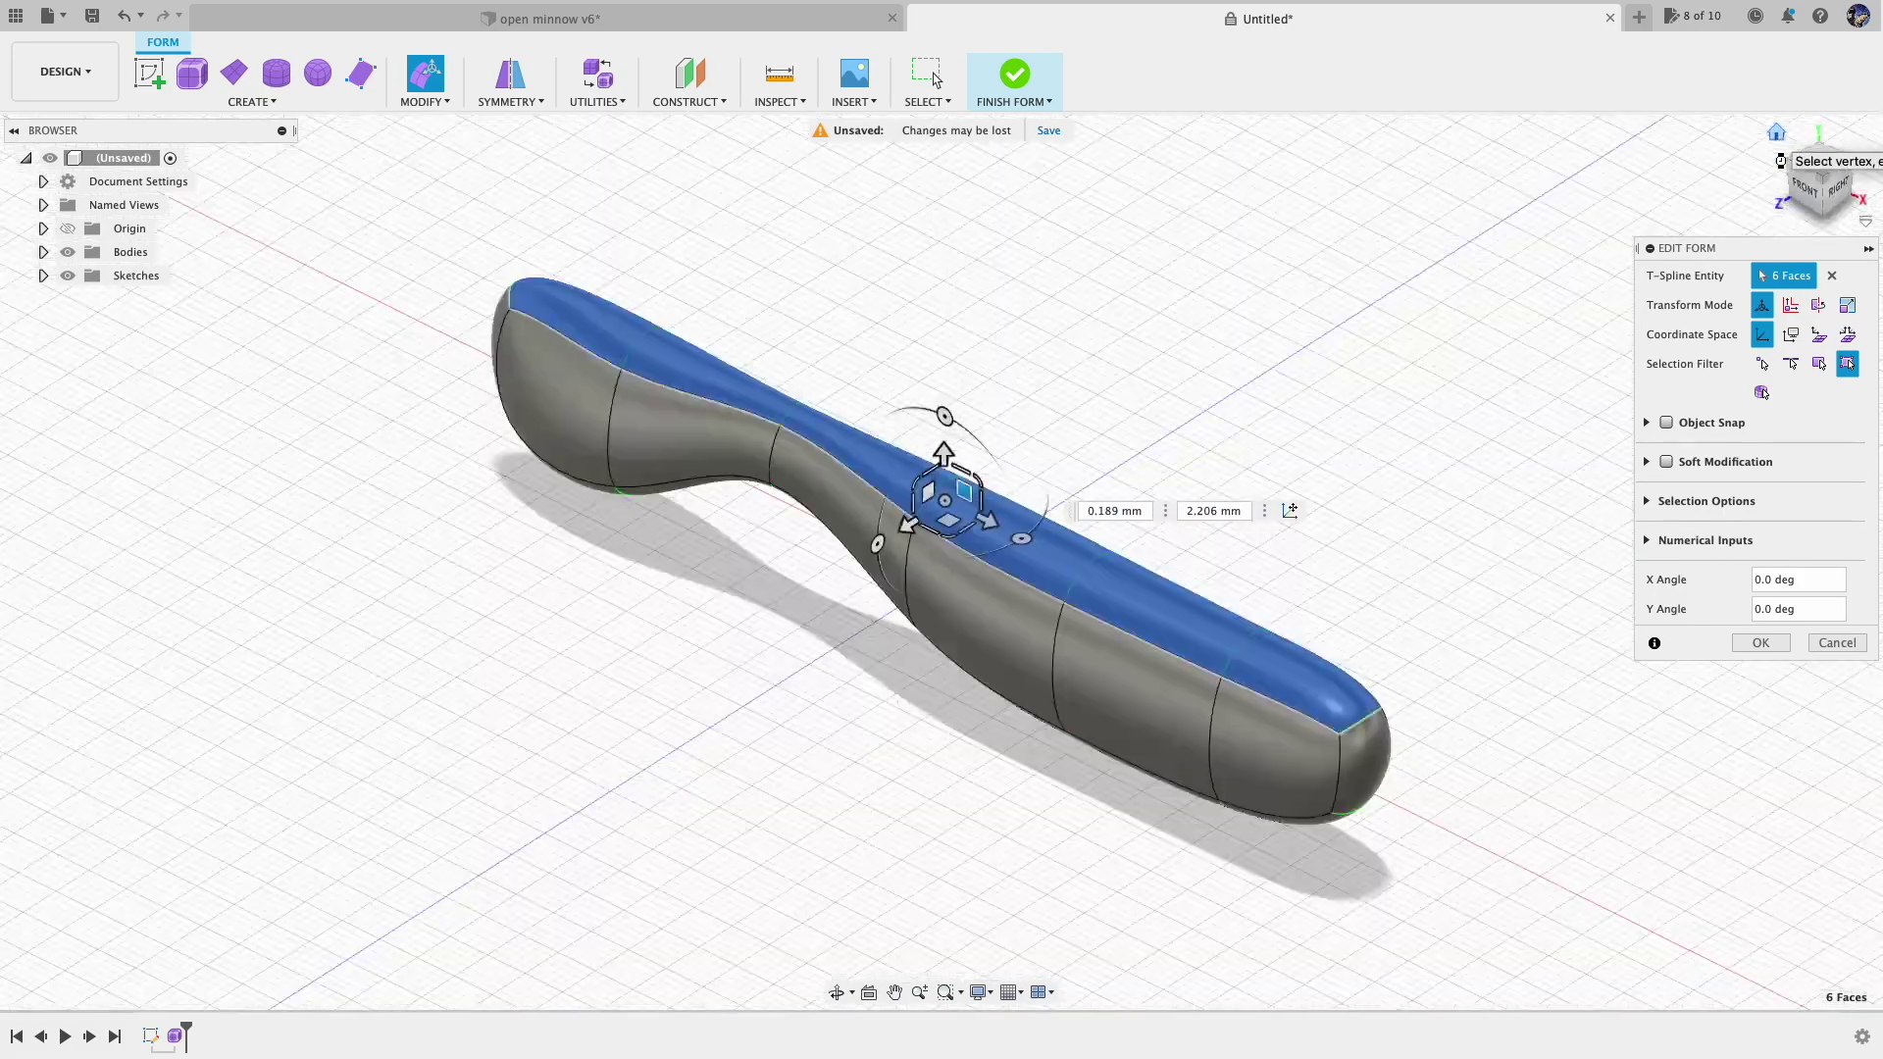
Step: Refine the body's edges and faces from the front, finish the form, and begin a new sketch
{"action": "left_click", "coordinate": [1804, 185]}
{"action": "left_click", "coordinate": [738, 510]}
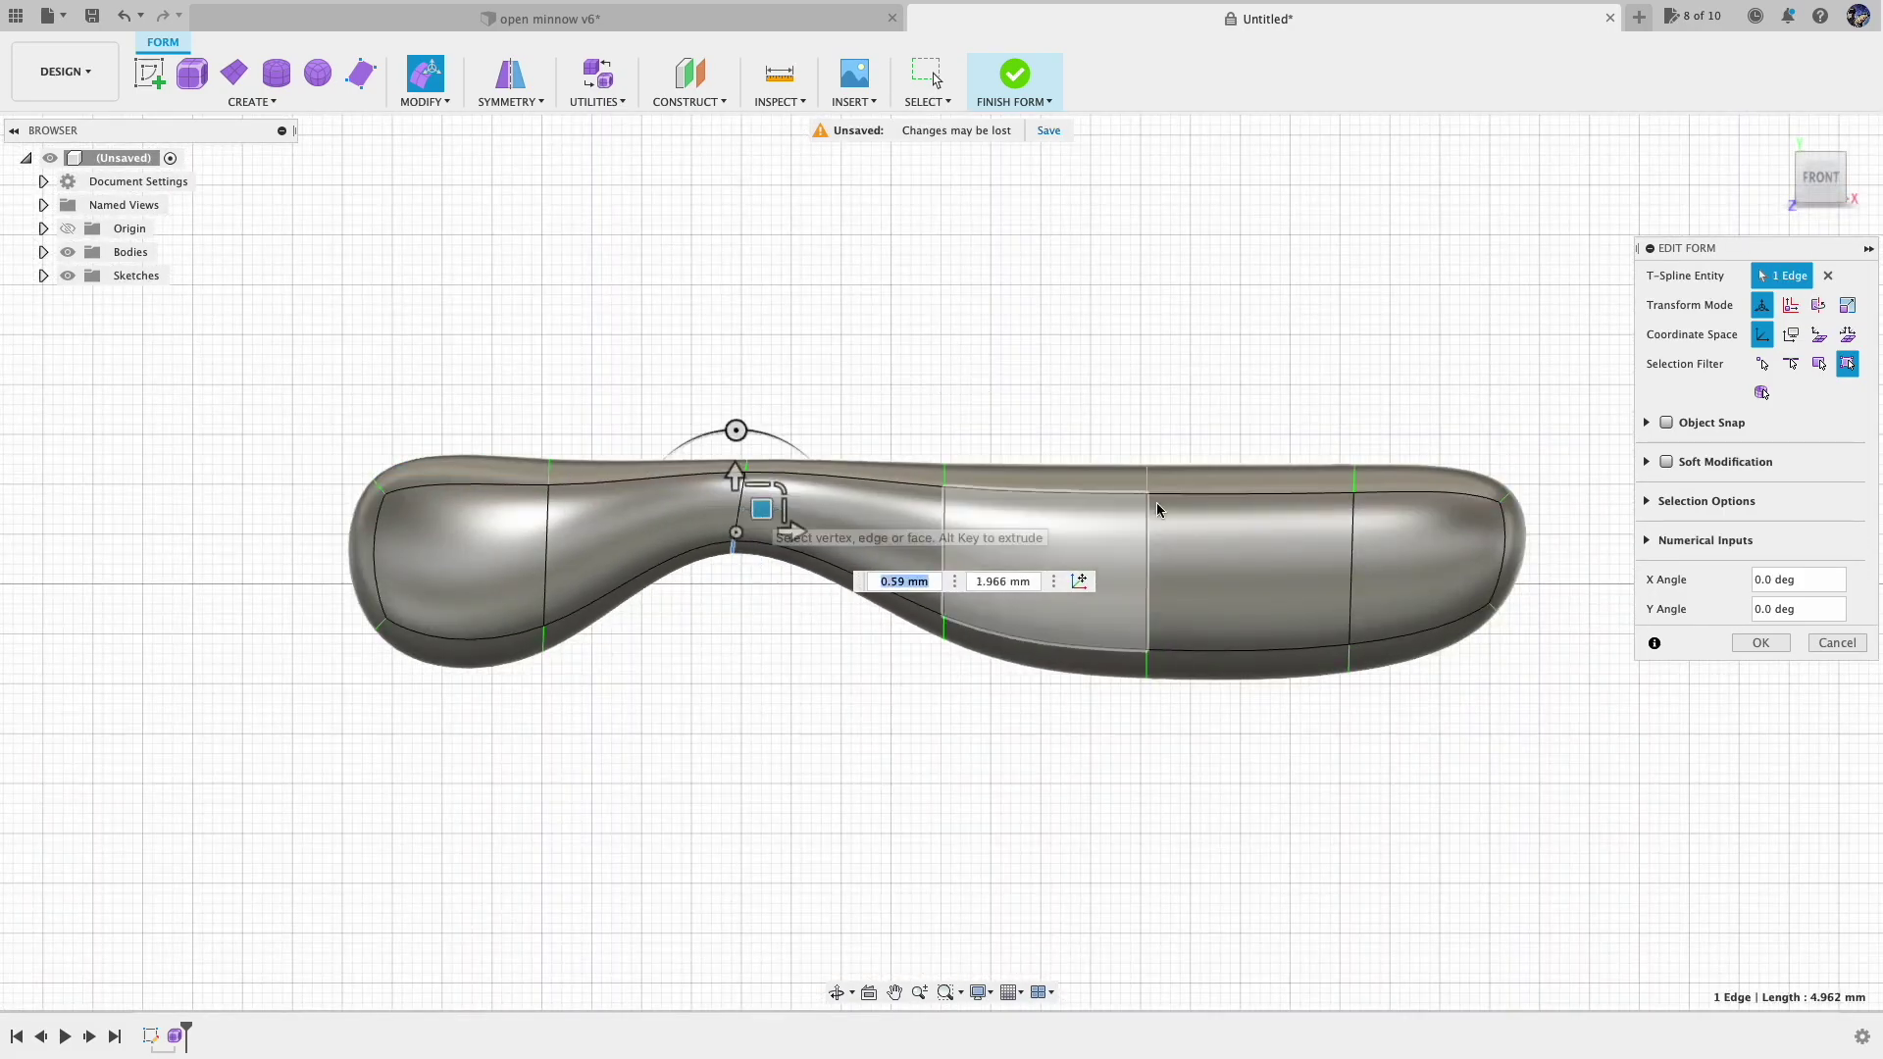
{"action": "left_click", "coordinate": [1432, 618]}
{"action": "left_click", "coordinate": [1078, 628]}
{"action": "left_click", "coordinate": [461, 579]}
{"action": "left_click", "coordinate": [617, 515]}
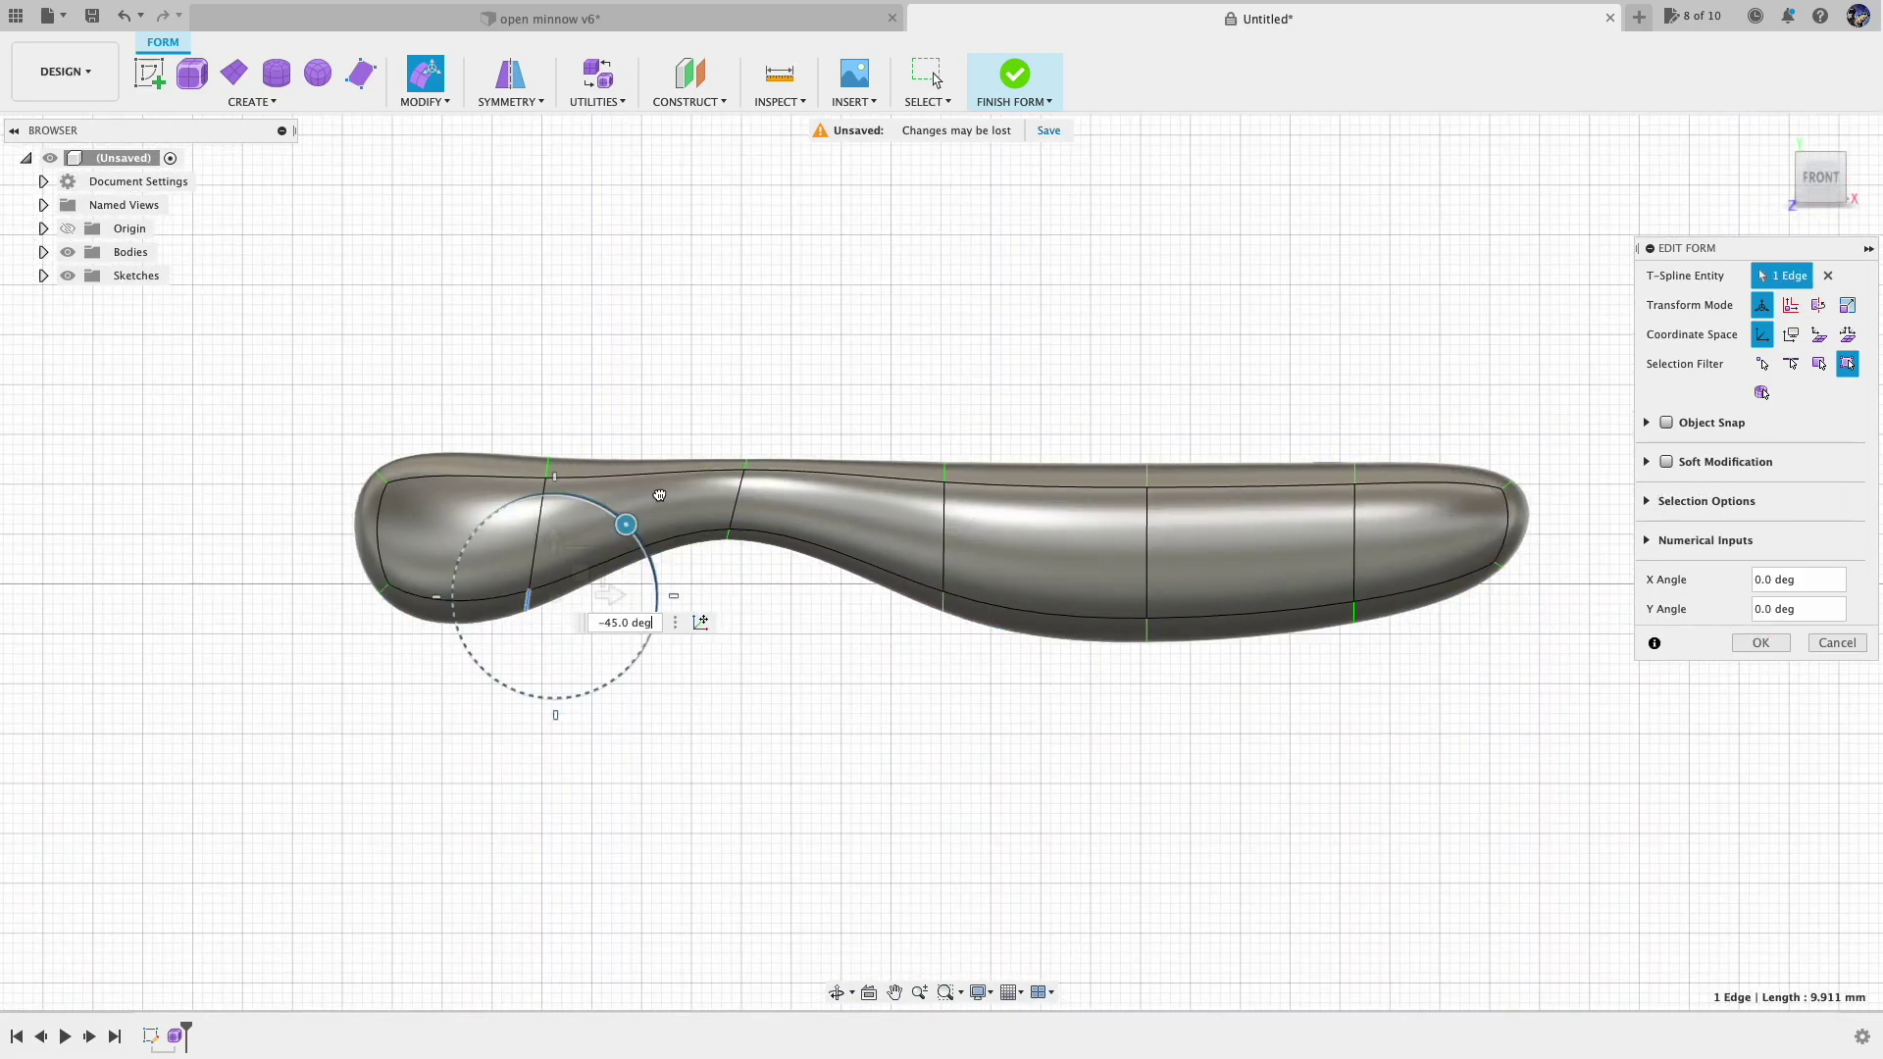
{"action": "left_click", "coordinate": [1761, 642]}
{"action": "middle_click_drag", "start_coordinate": [1727, 550], "coordinate": [1805, 395], "text": "shift"}
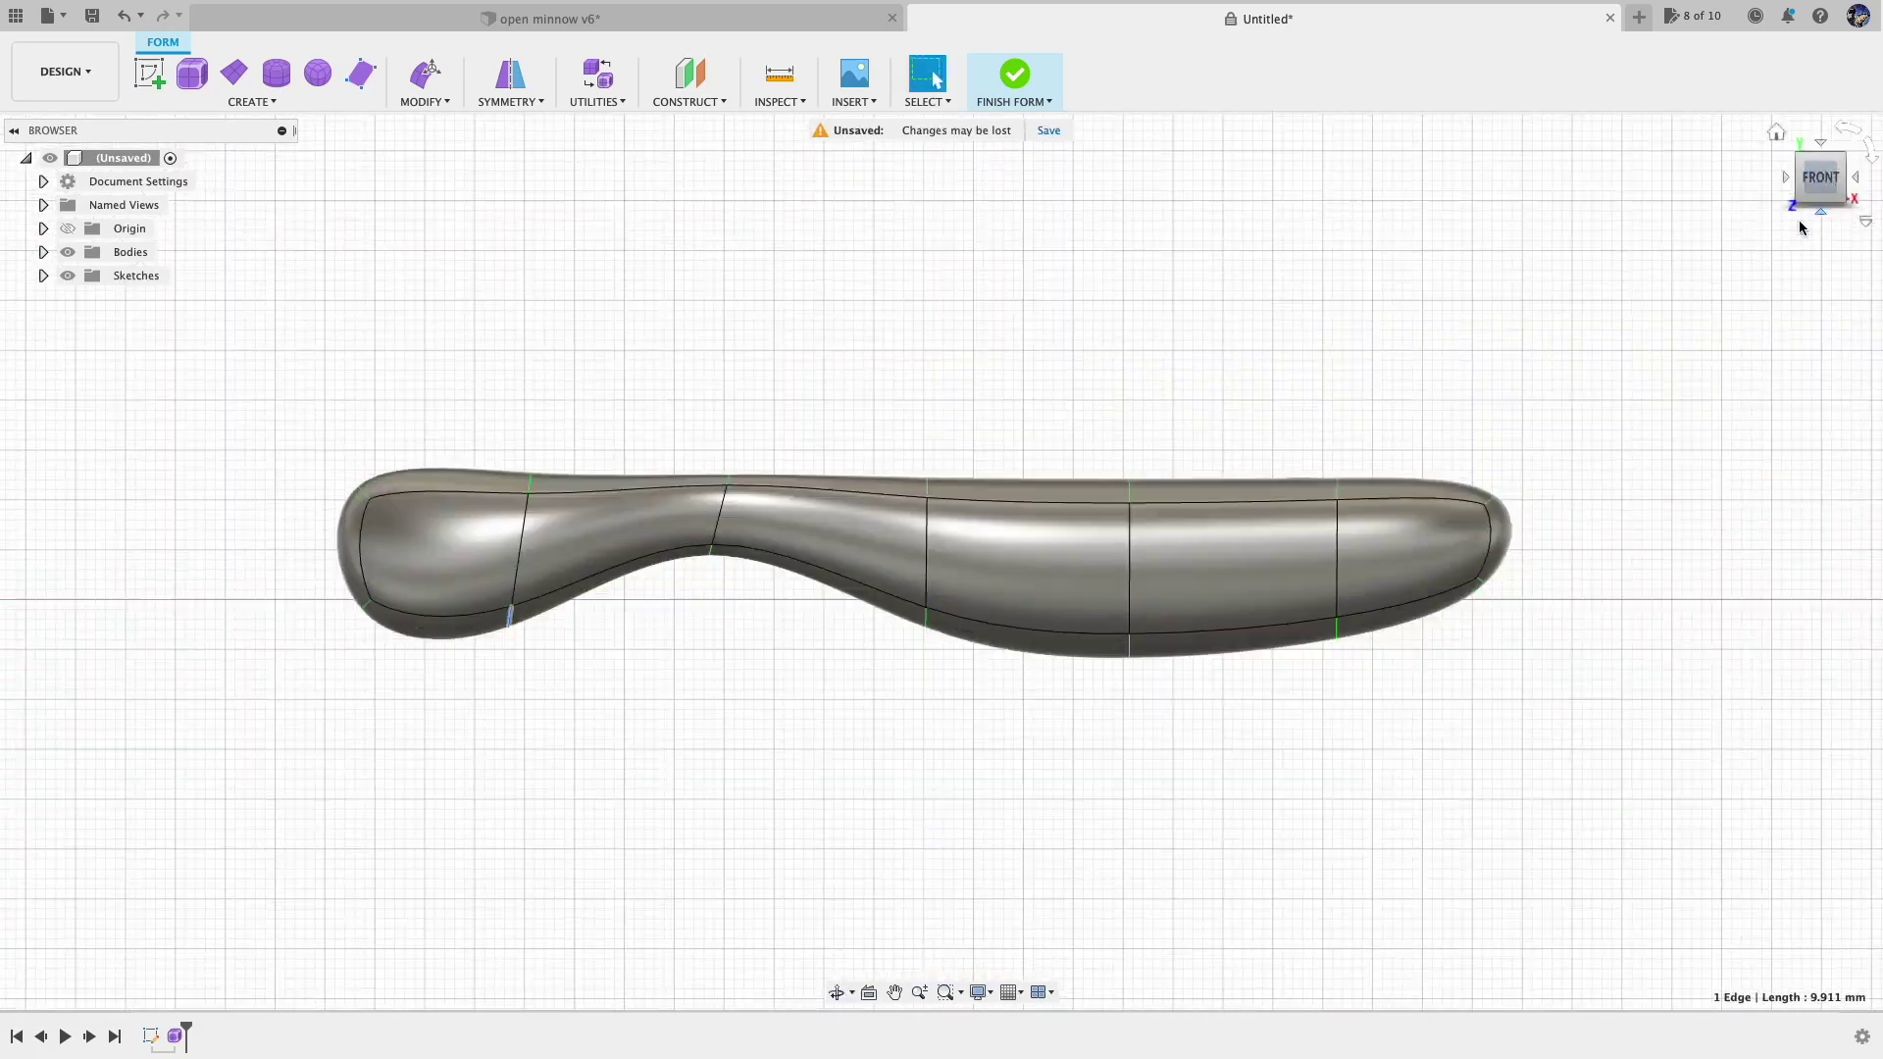
{"action": "left_click", "coordinate": [142, 66]}
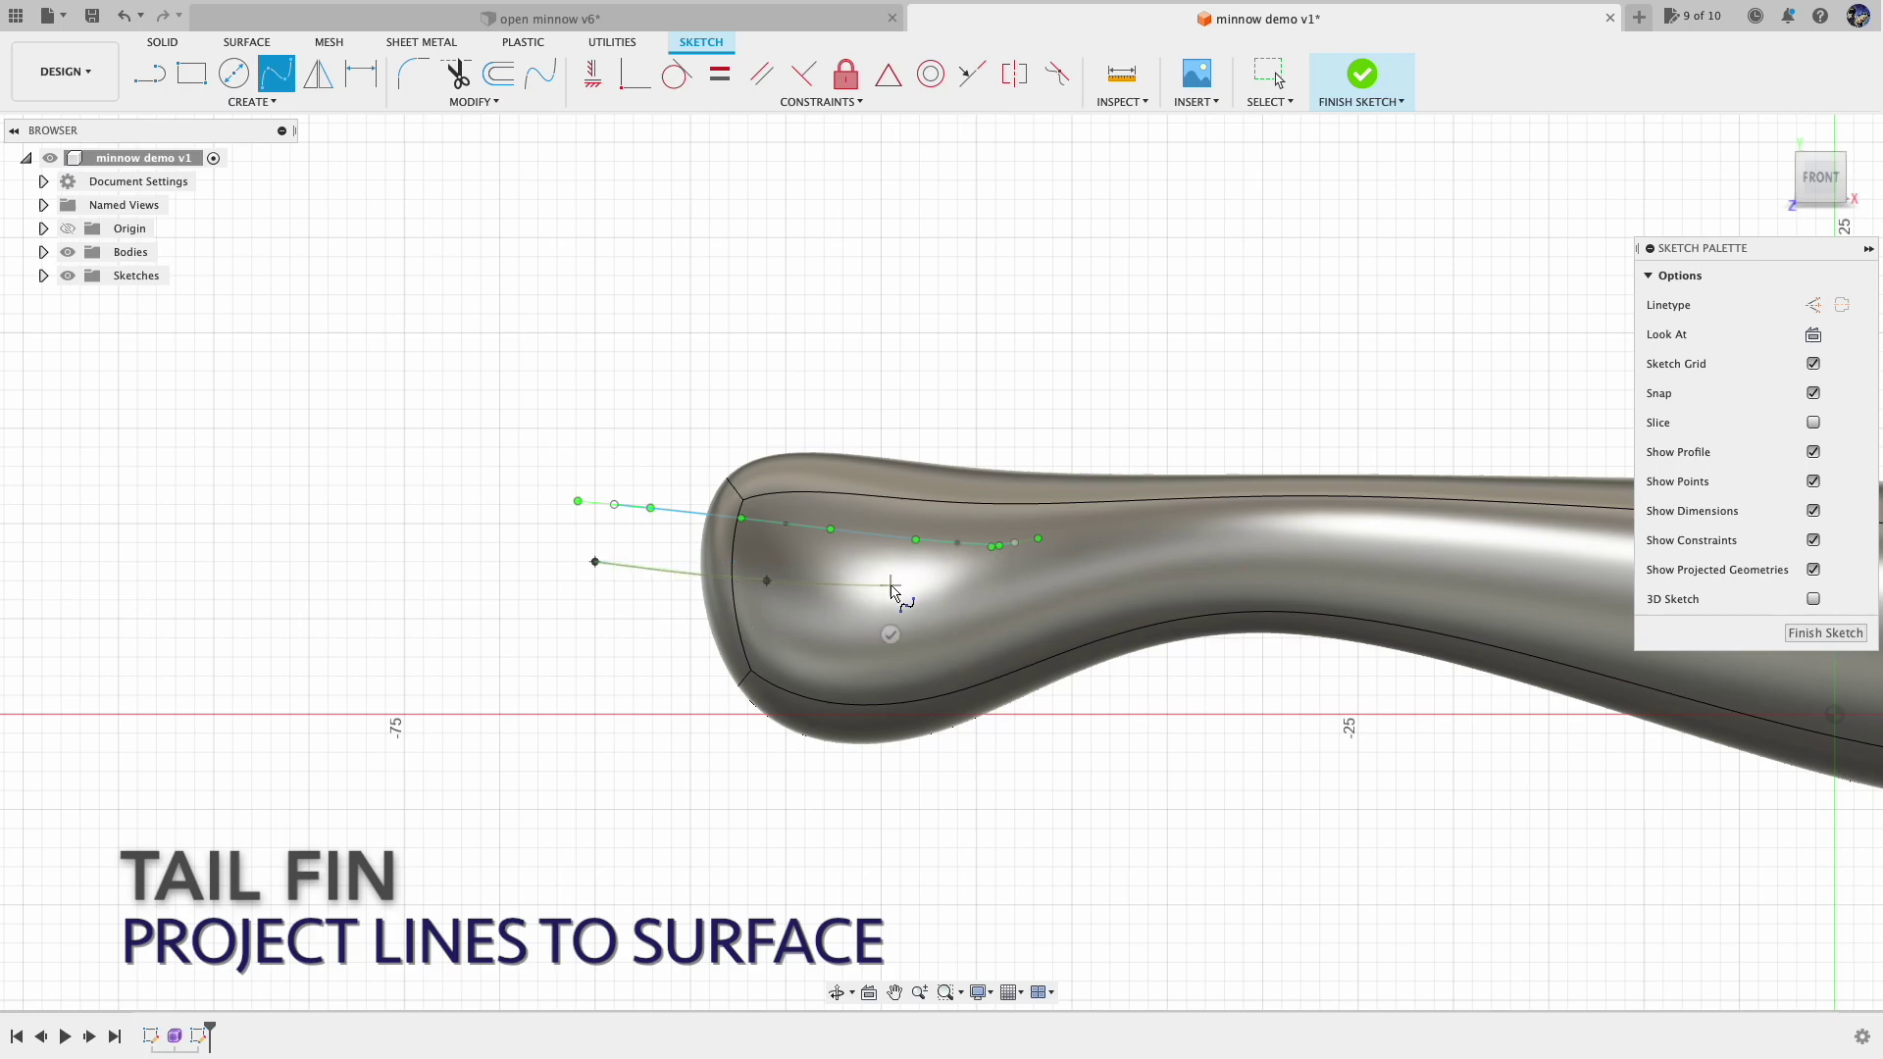
Step: Finish the tail sketch, project its four curves onto the fish body, and pipe along them
{"action": "left_click", "coordinate": [919, 714]}
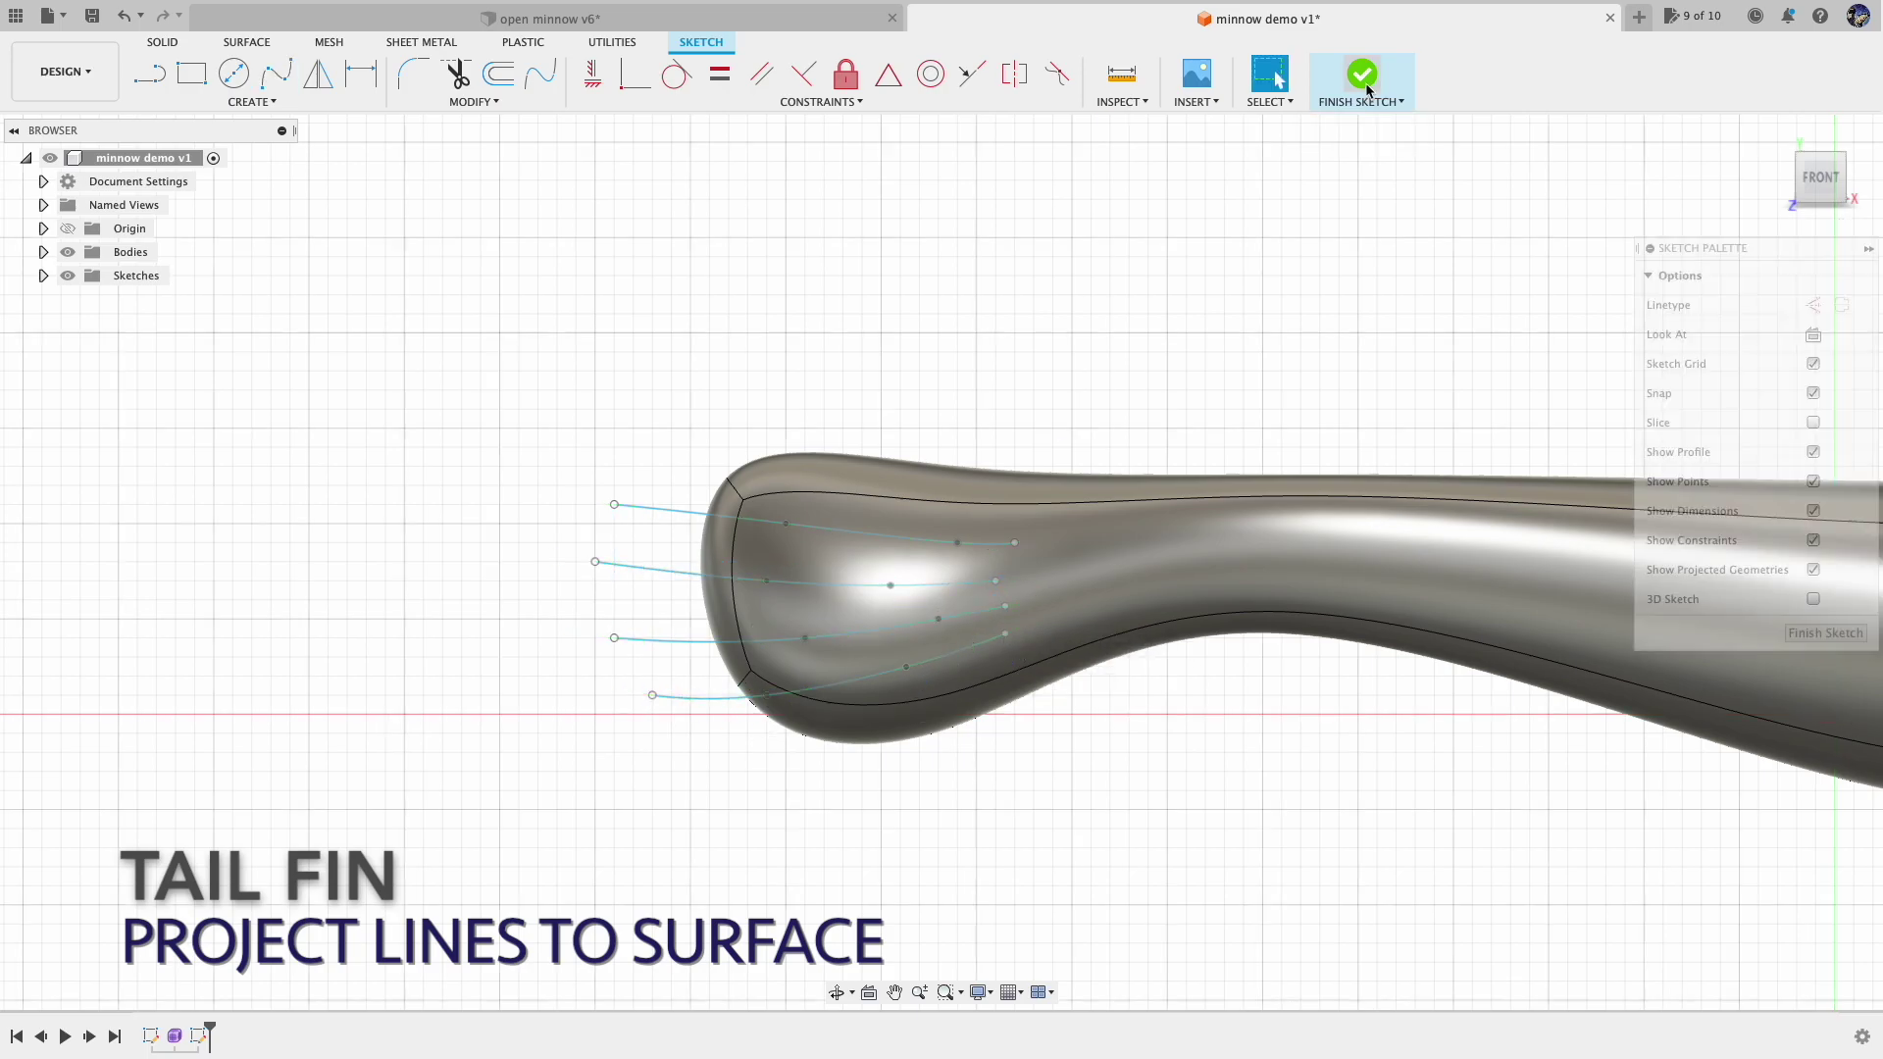
{"action": "left_click", "coordinate": [252, 101]}
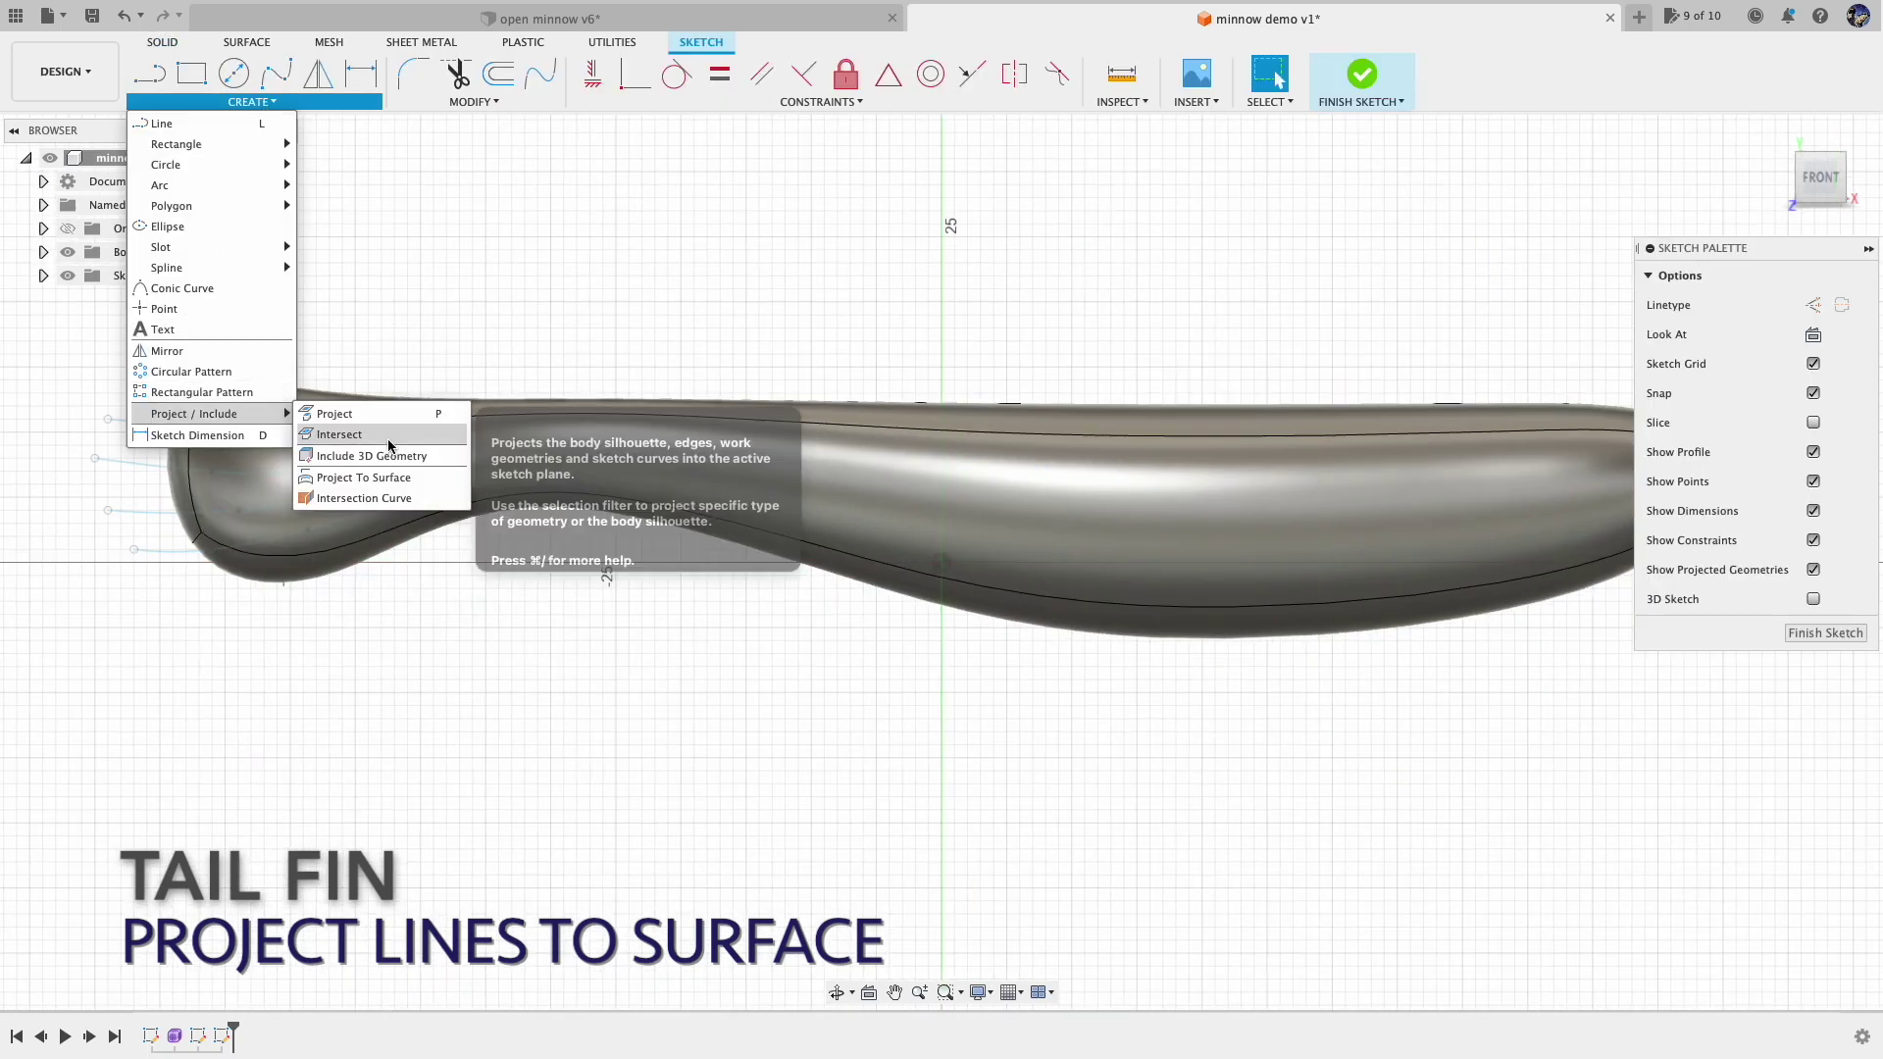
{"action": "left_click", "coordinate": [387, 439]}
{"action": "left_click", "coordinate": [675, 455]}
{"action": "left_click", "coordinate": [156, 513]}
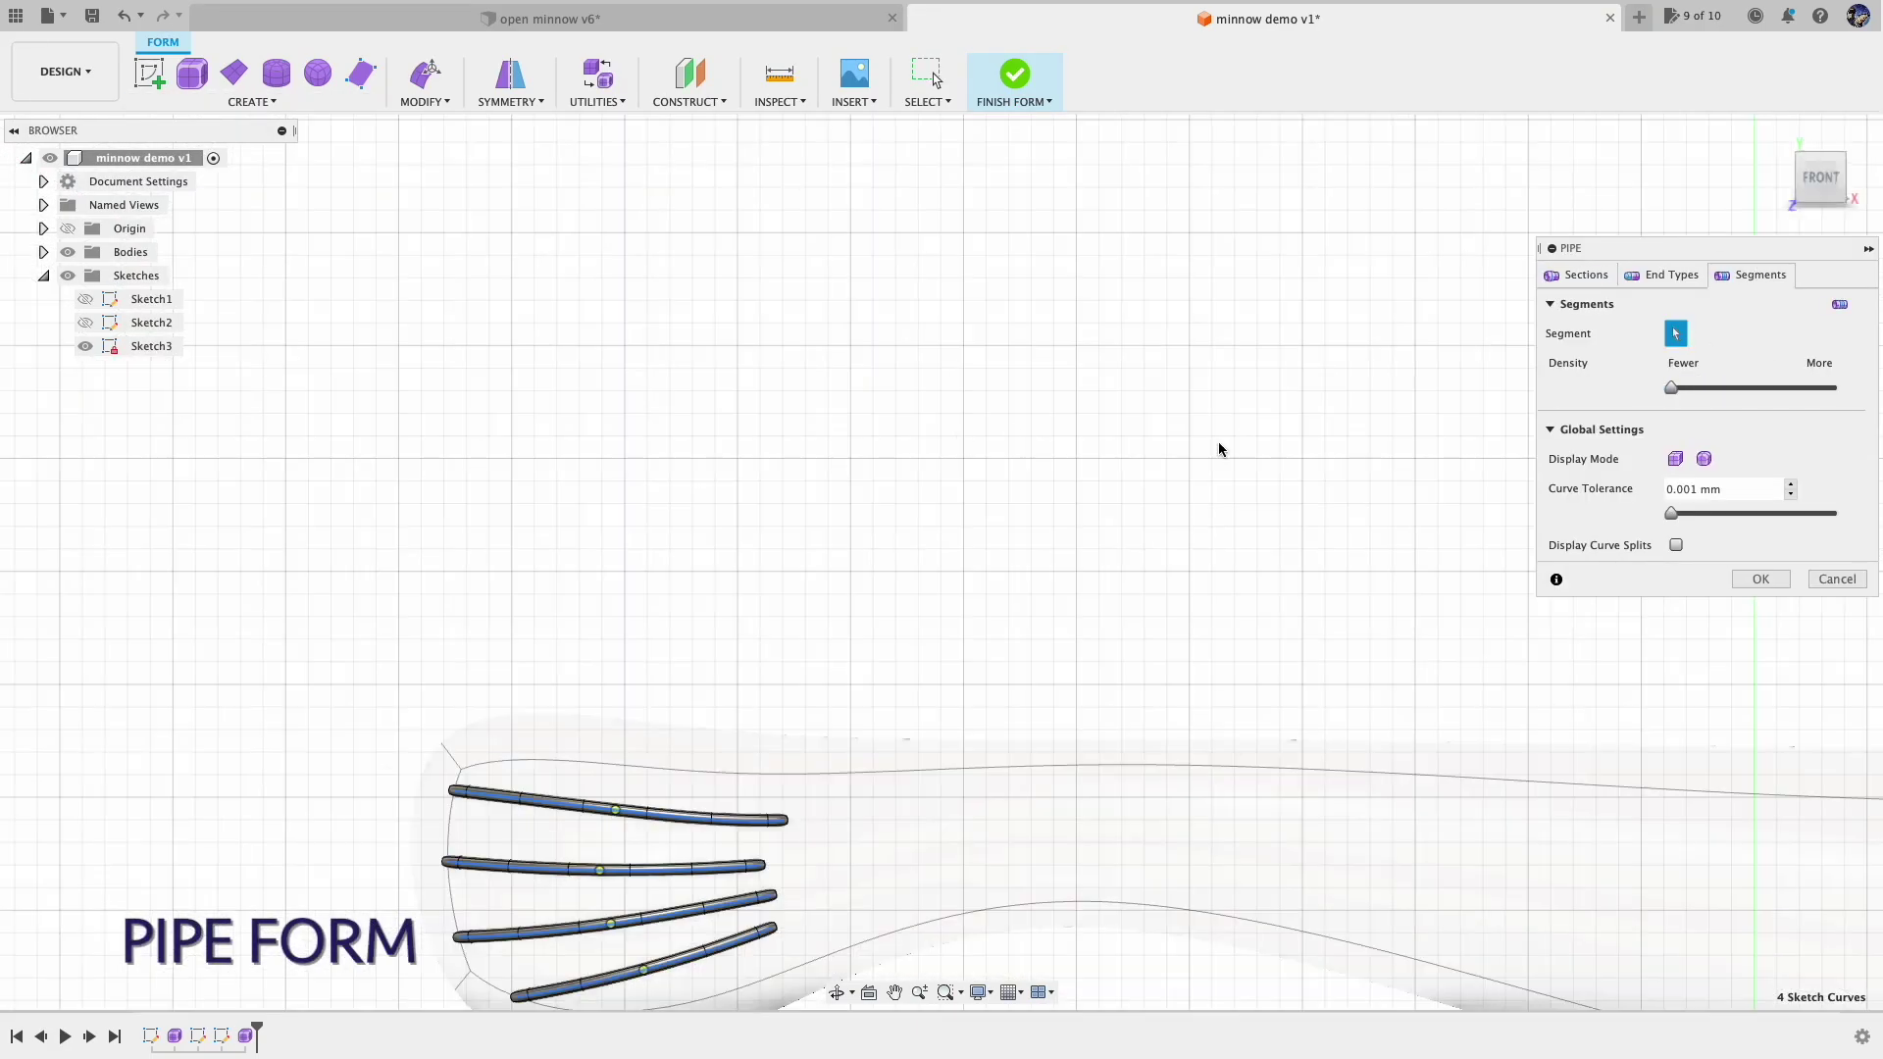
{"action": "left_click", "coordinate": [1761, 580]}
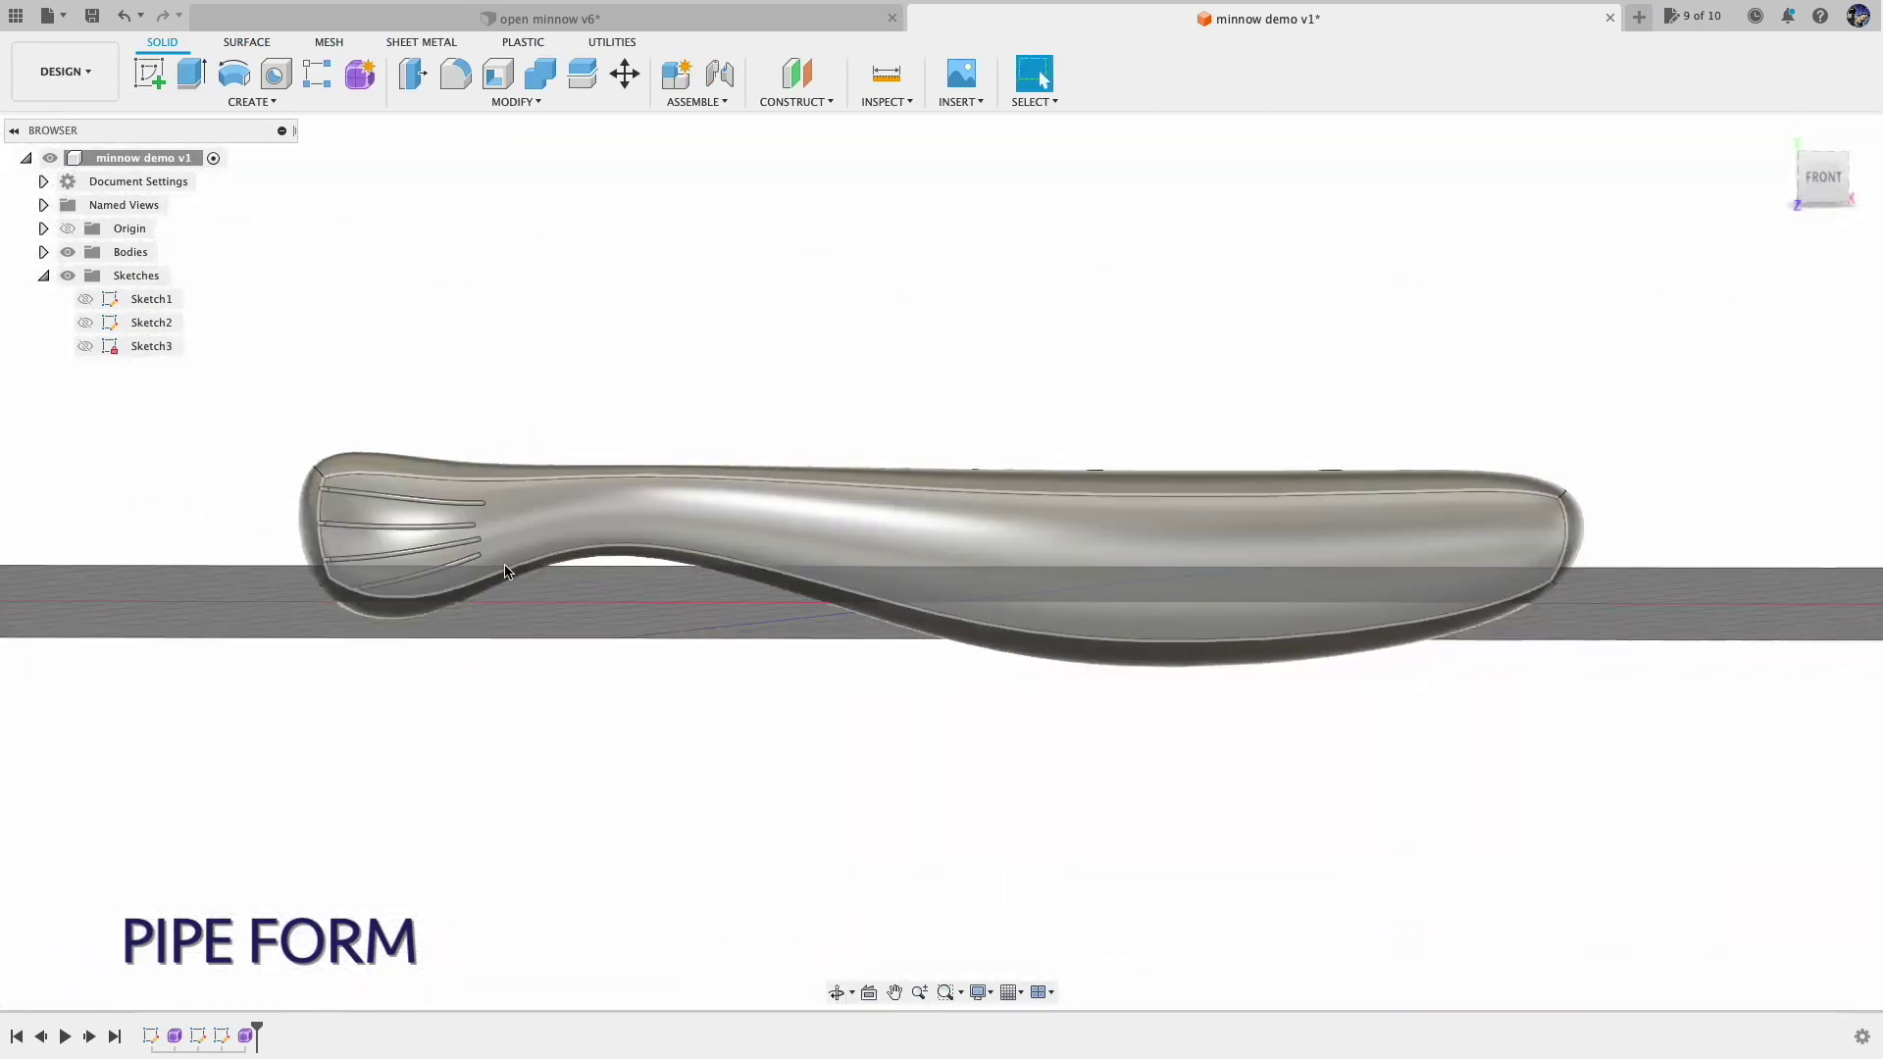
Step: Draw a closed gill-plate spline near the head, raising its top and nudging its lower-left side
{"action": "left_click", "coordinate": [1776, 132]}
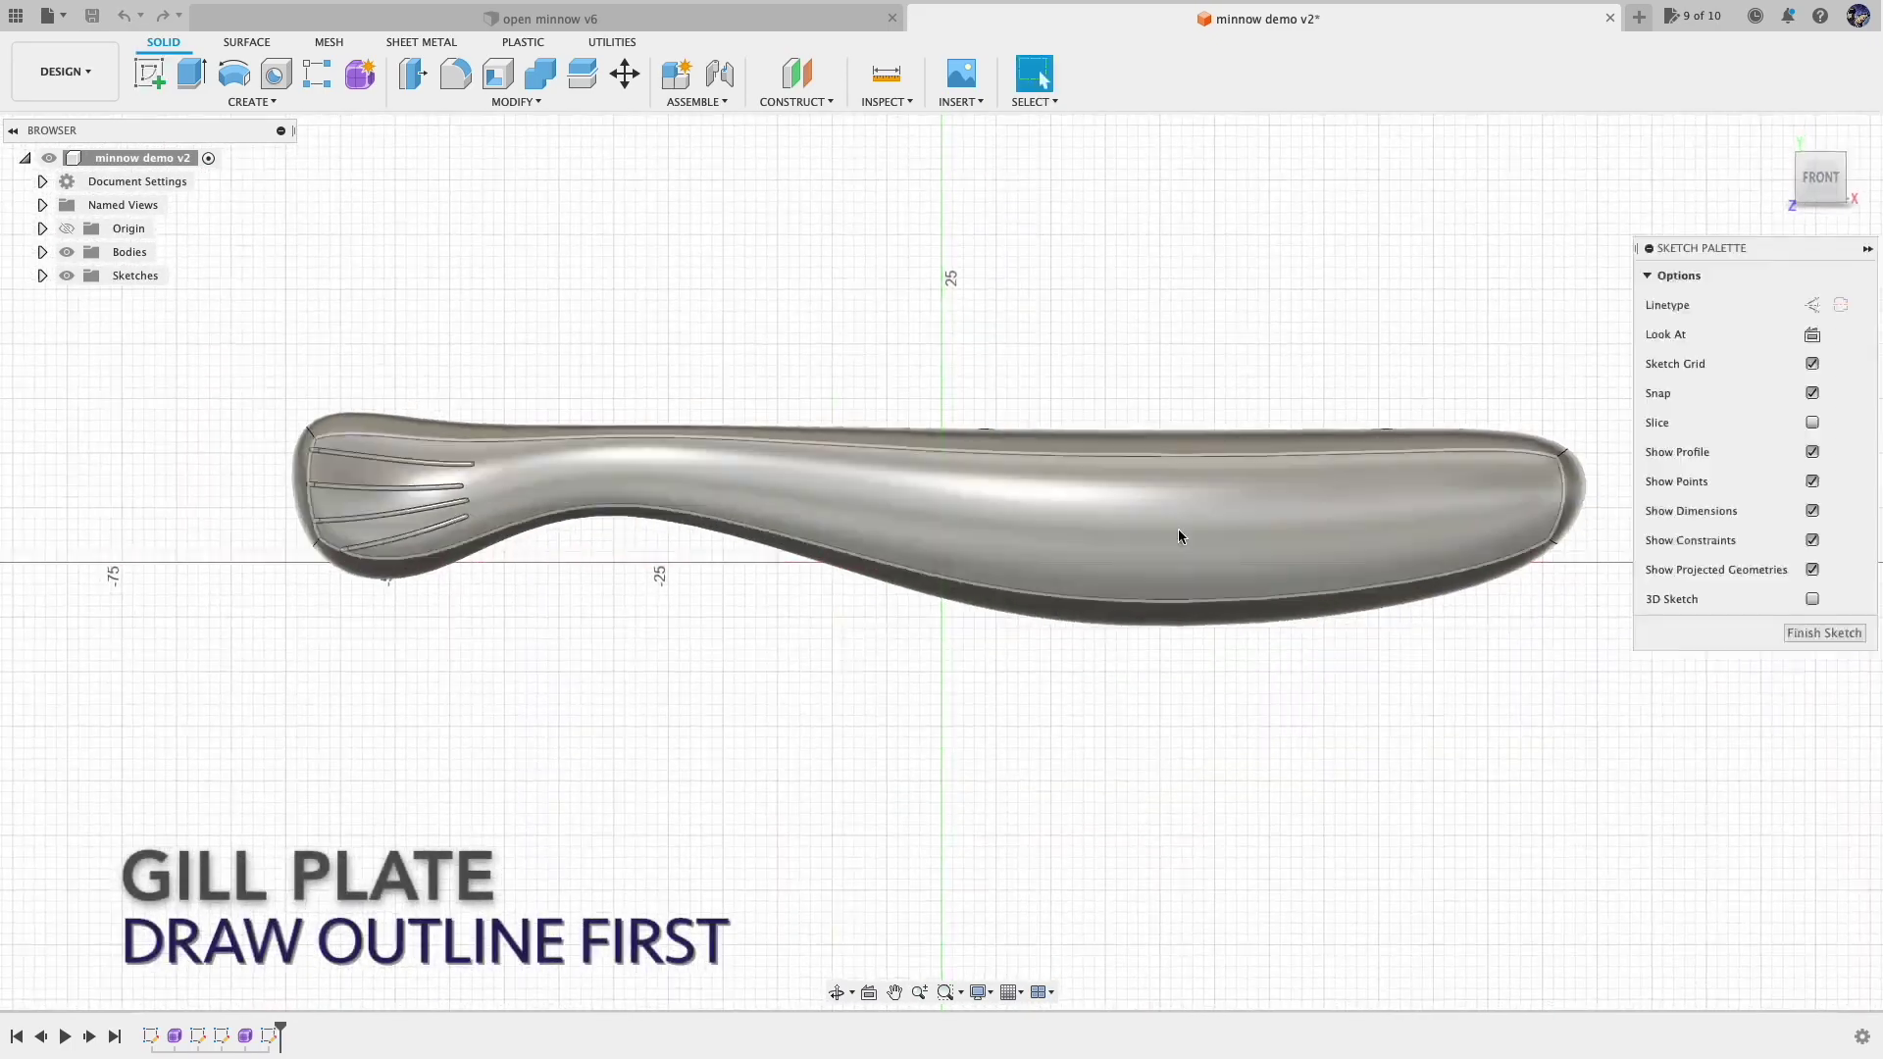
{"action": "scroll", "coordinate": [1471, 559], "scroll_direction": "up", "scroll_amount": 3}
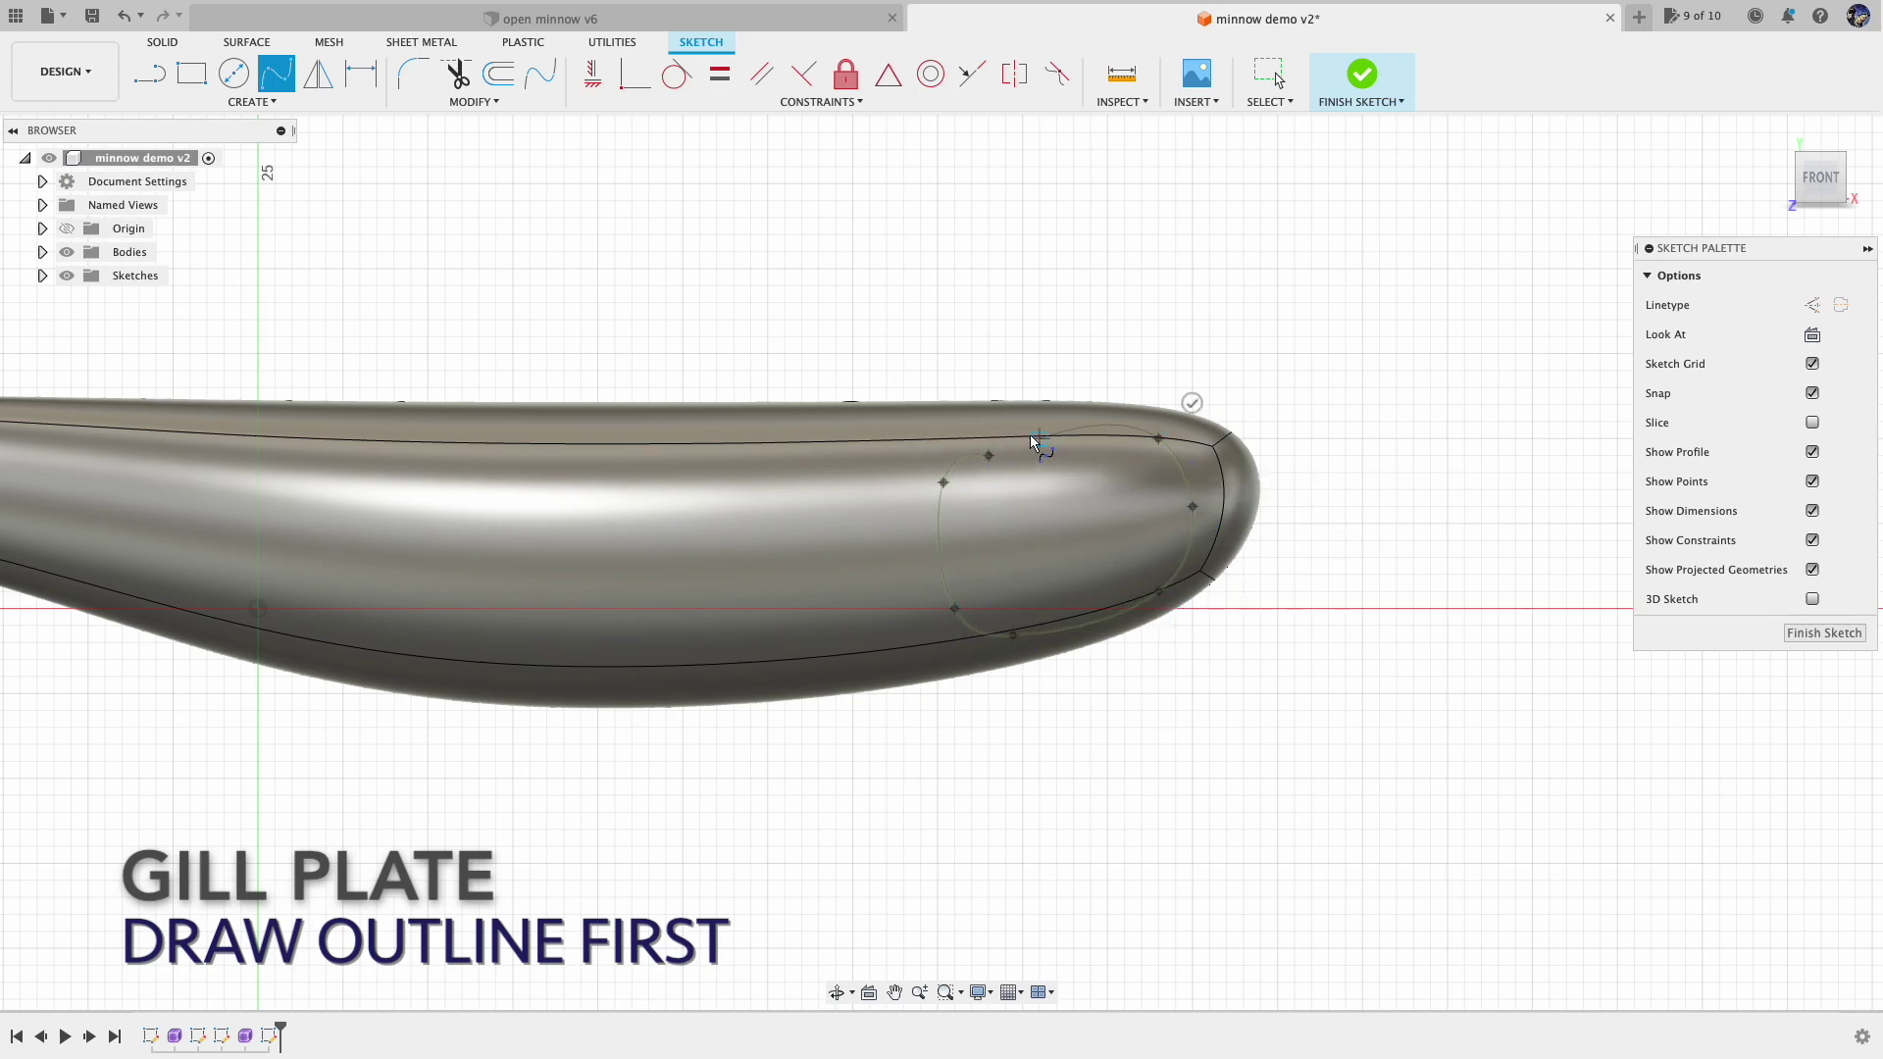
{"action": "left_click", "coordinate": [1005, 438]}
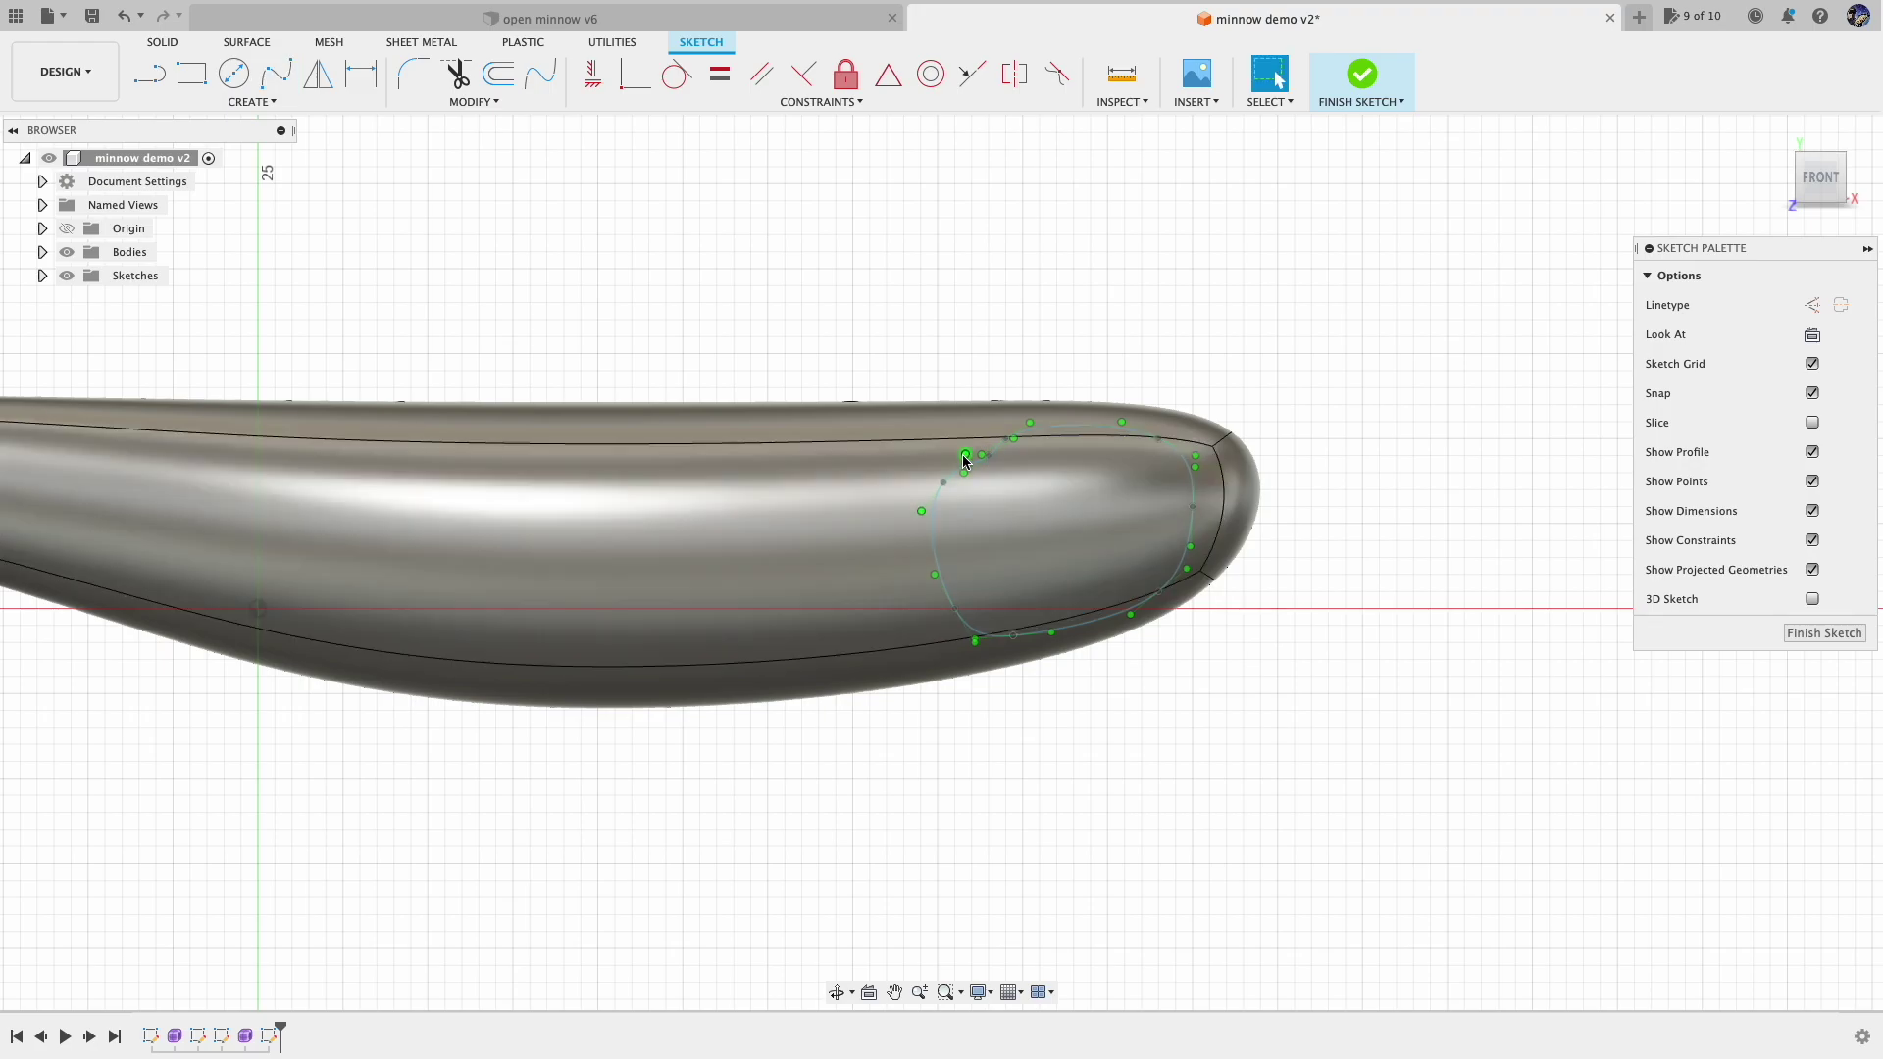
{"action": "left_click", "coordinate": [965, 456]}
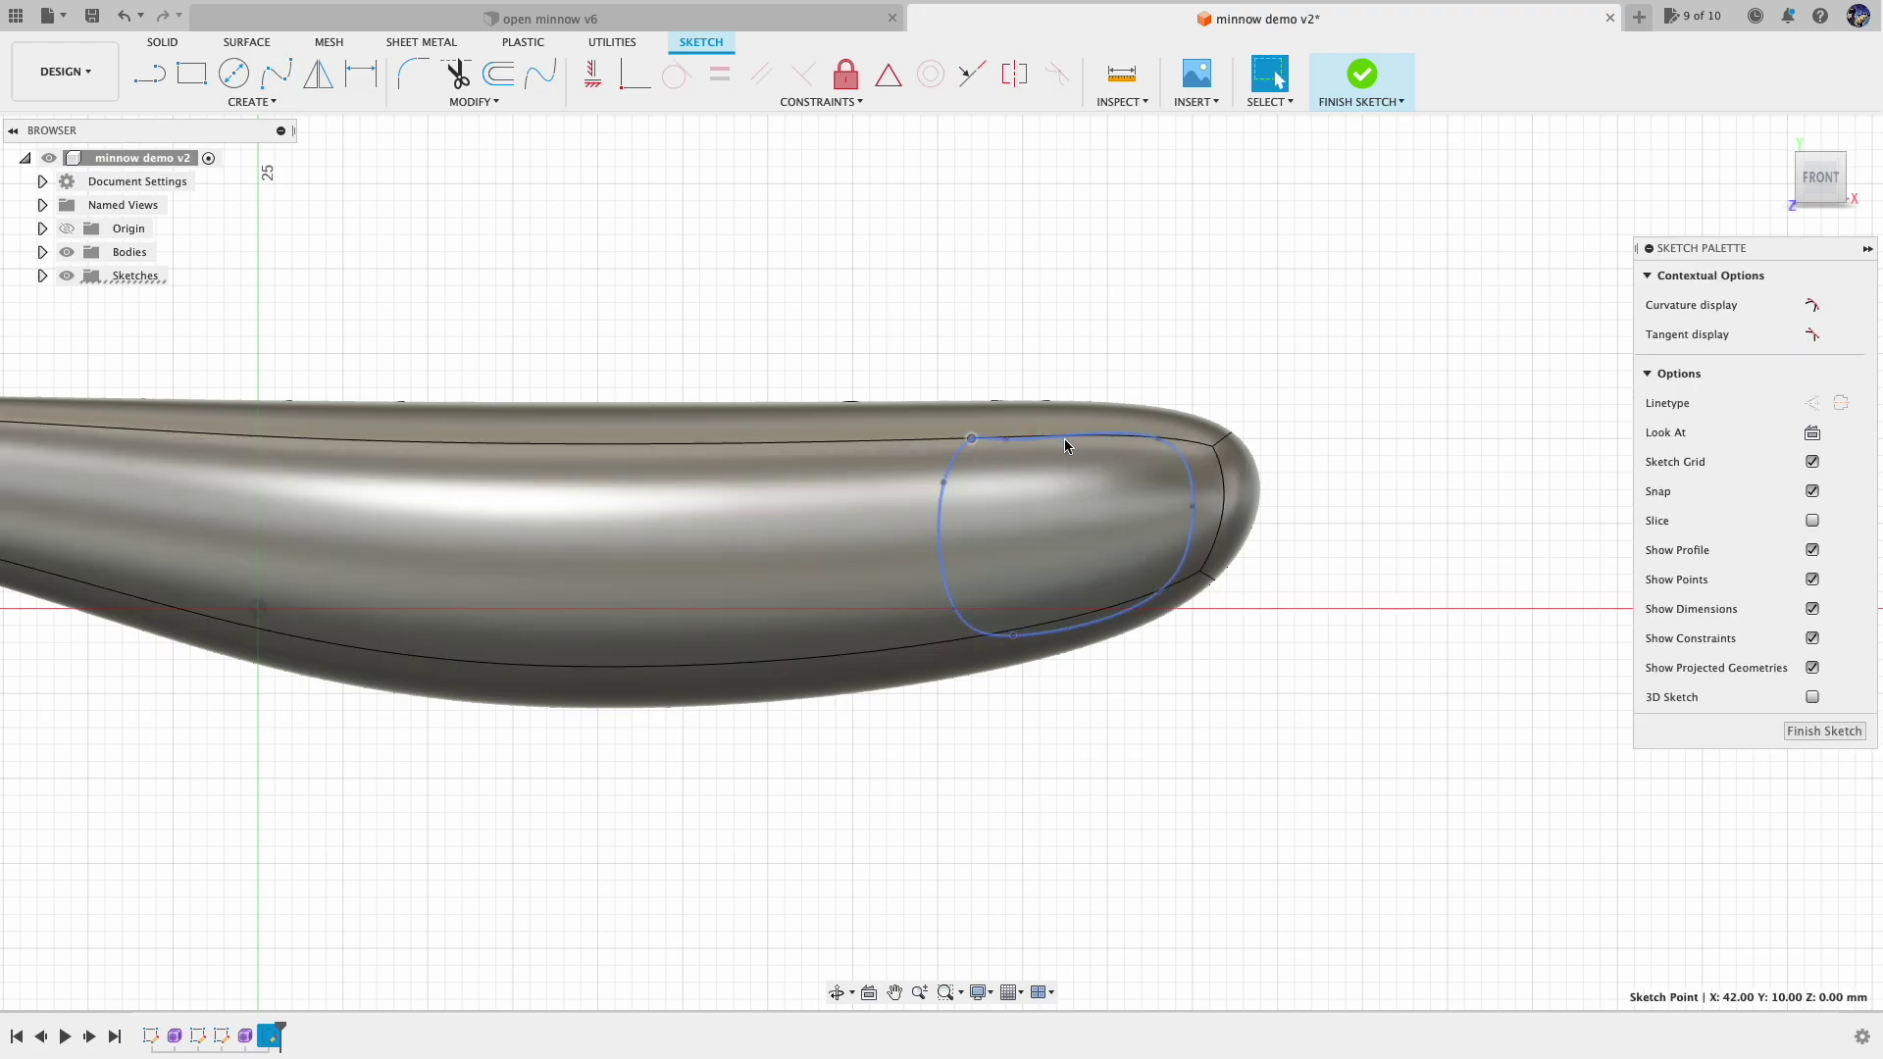
{"action": "left_click_drag", "start_coordinate": [1005, 438], "coordinate": [1040, 422]}
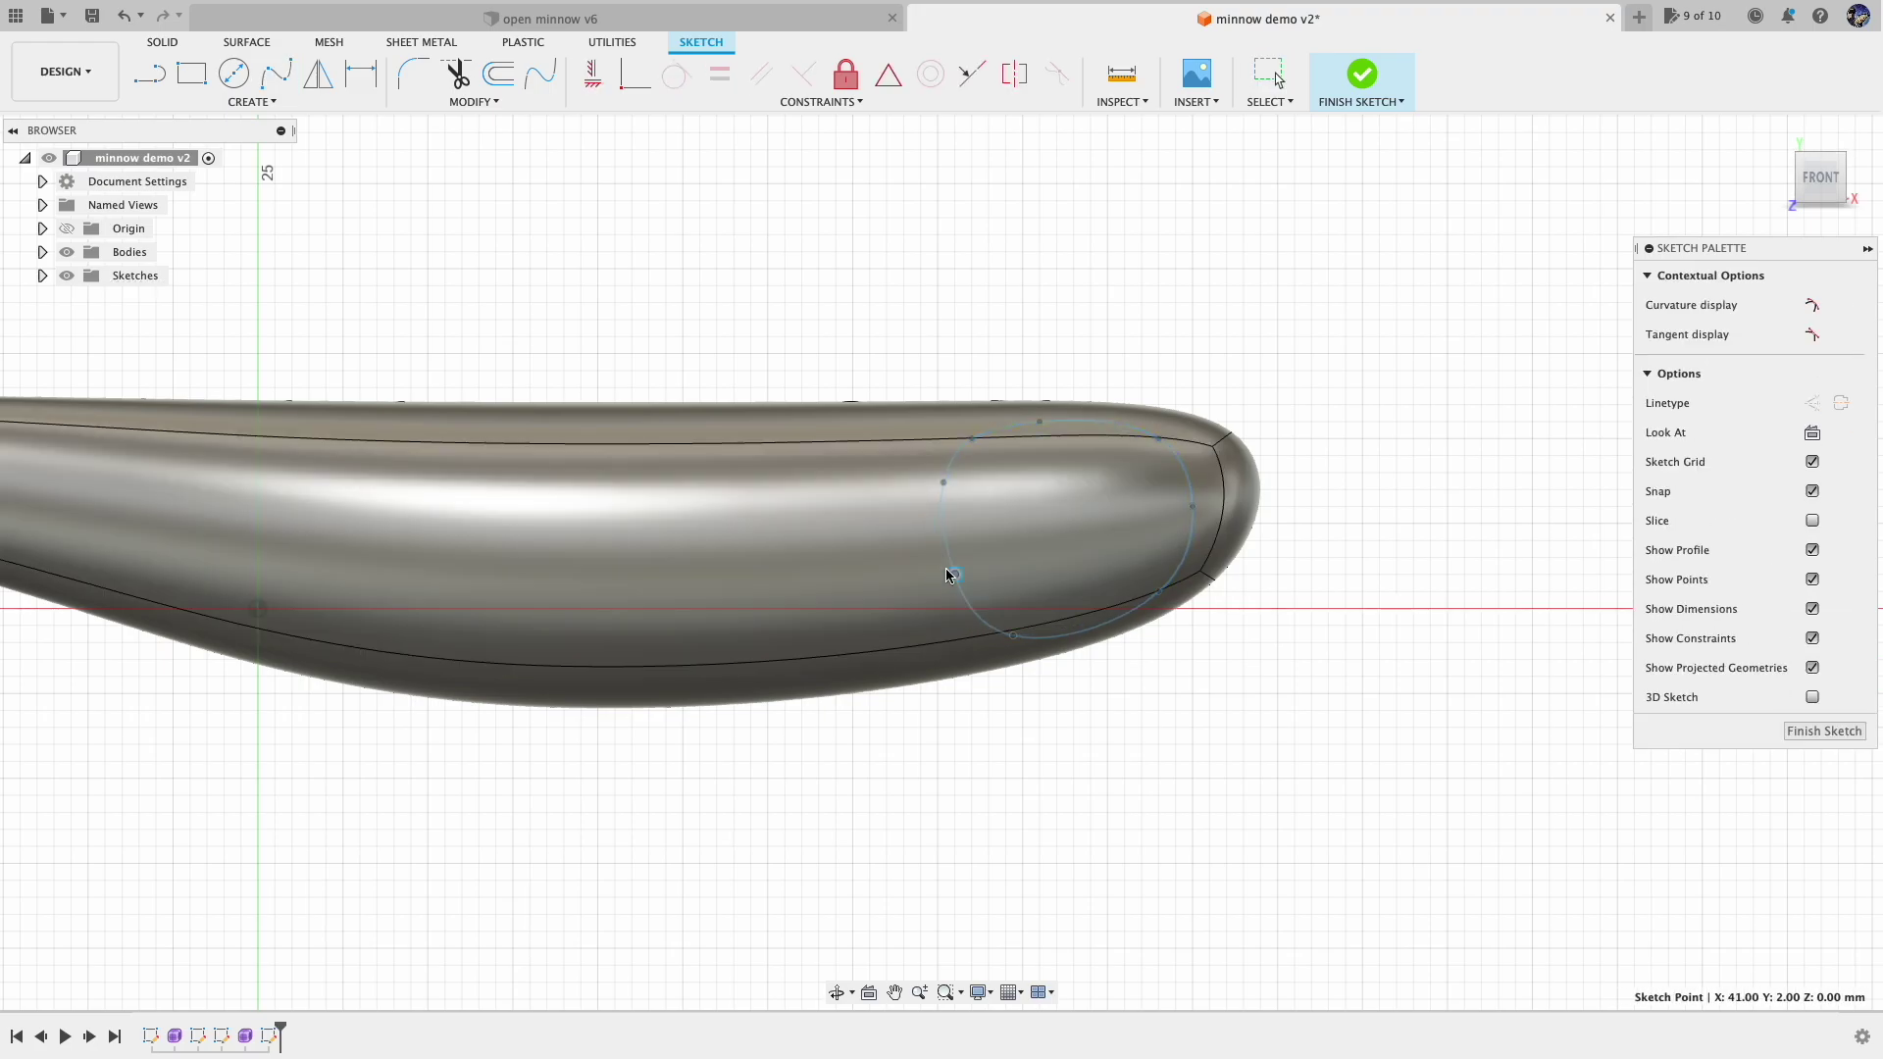
{"action": "left_click_drag", "start_coordinate": [952, 575], "coordinate": [938, 576]}
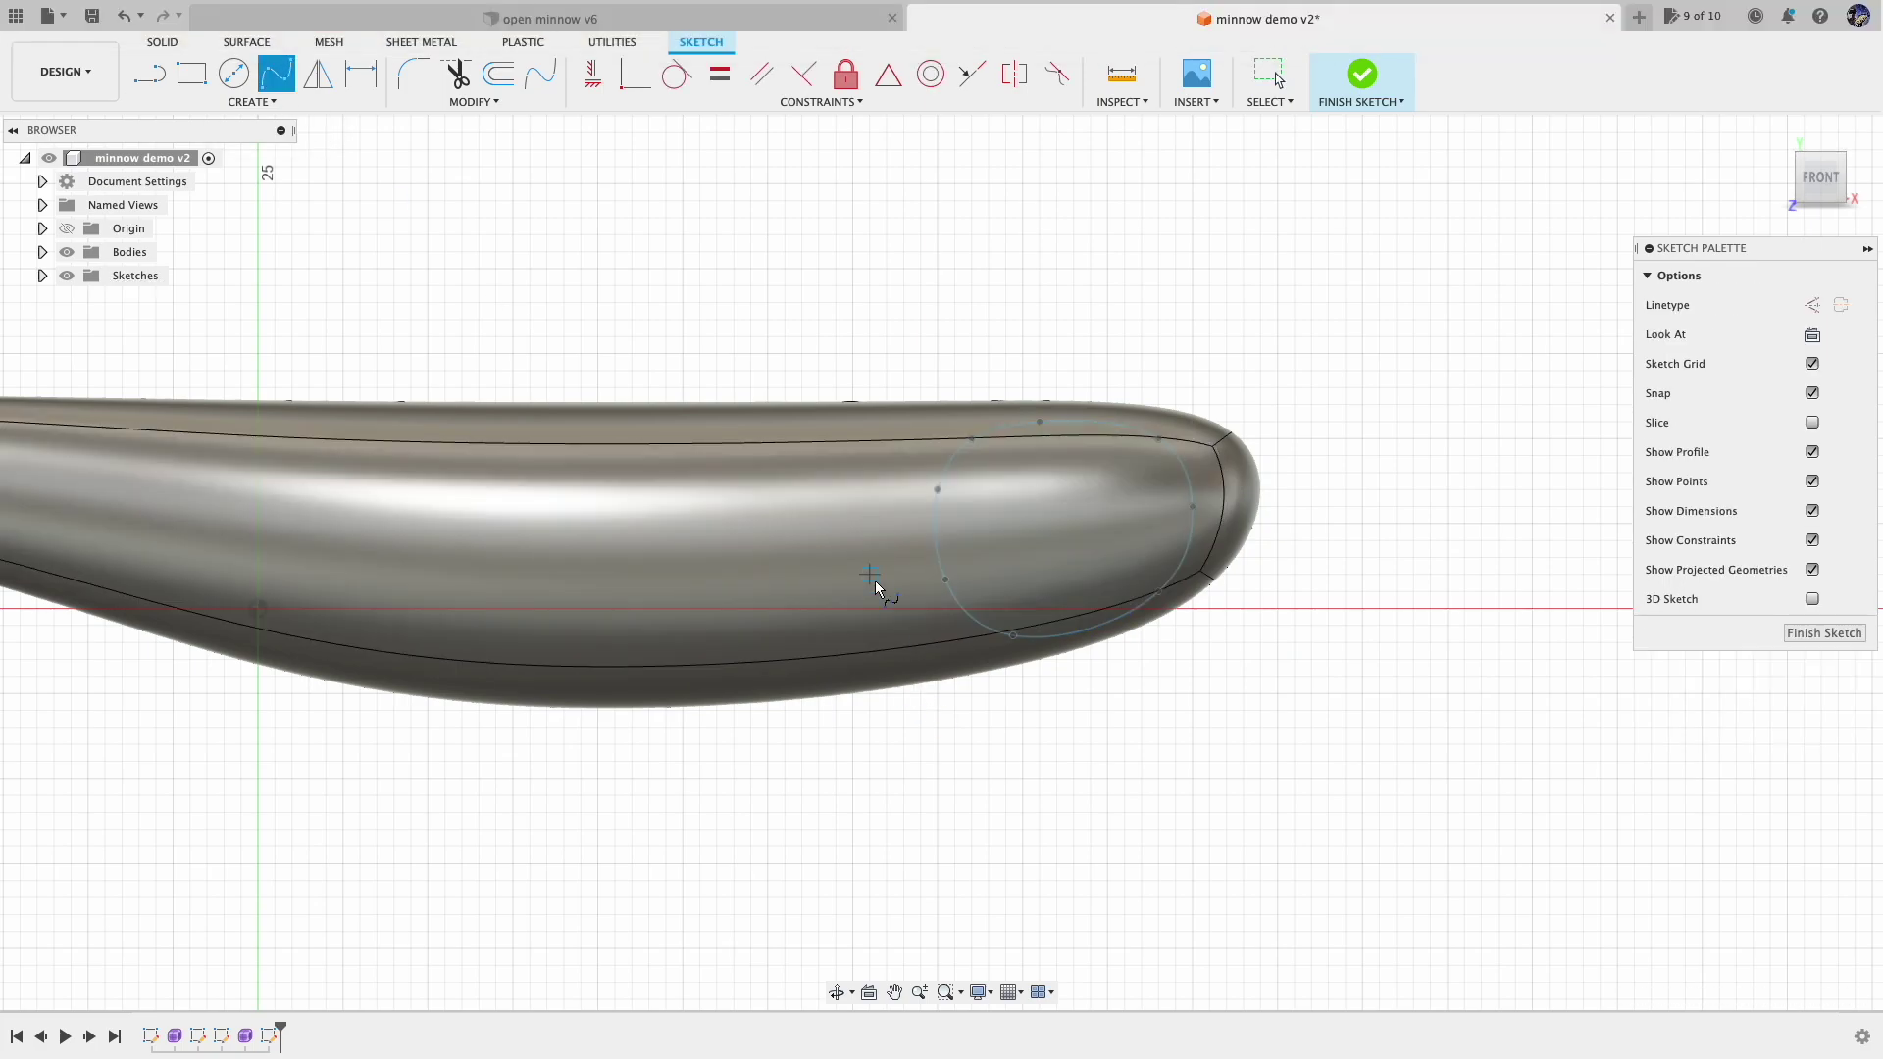
Step: Spline the pectoral fin outline behind the gill plate and finish the sketch
{"action": "left_click", "coordinate": [875, 575]}
{"action": "scroll", "coordinate": [880, 588], "scroll_direction": "up", "scroll_amount": 3}
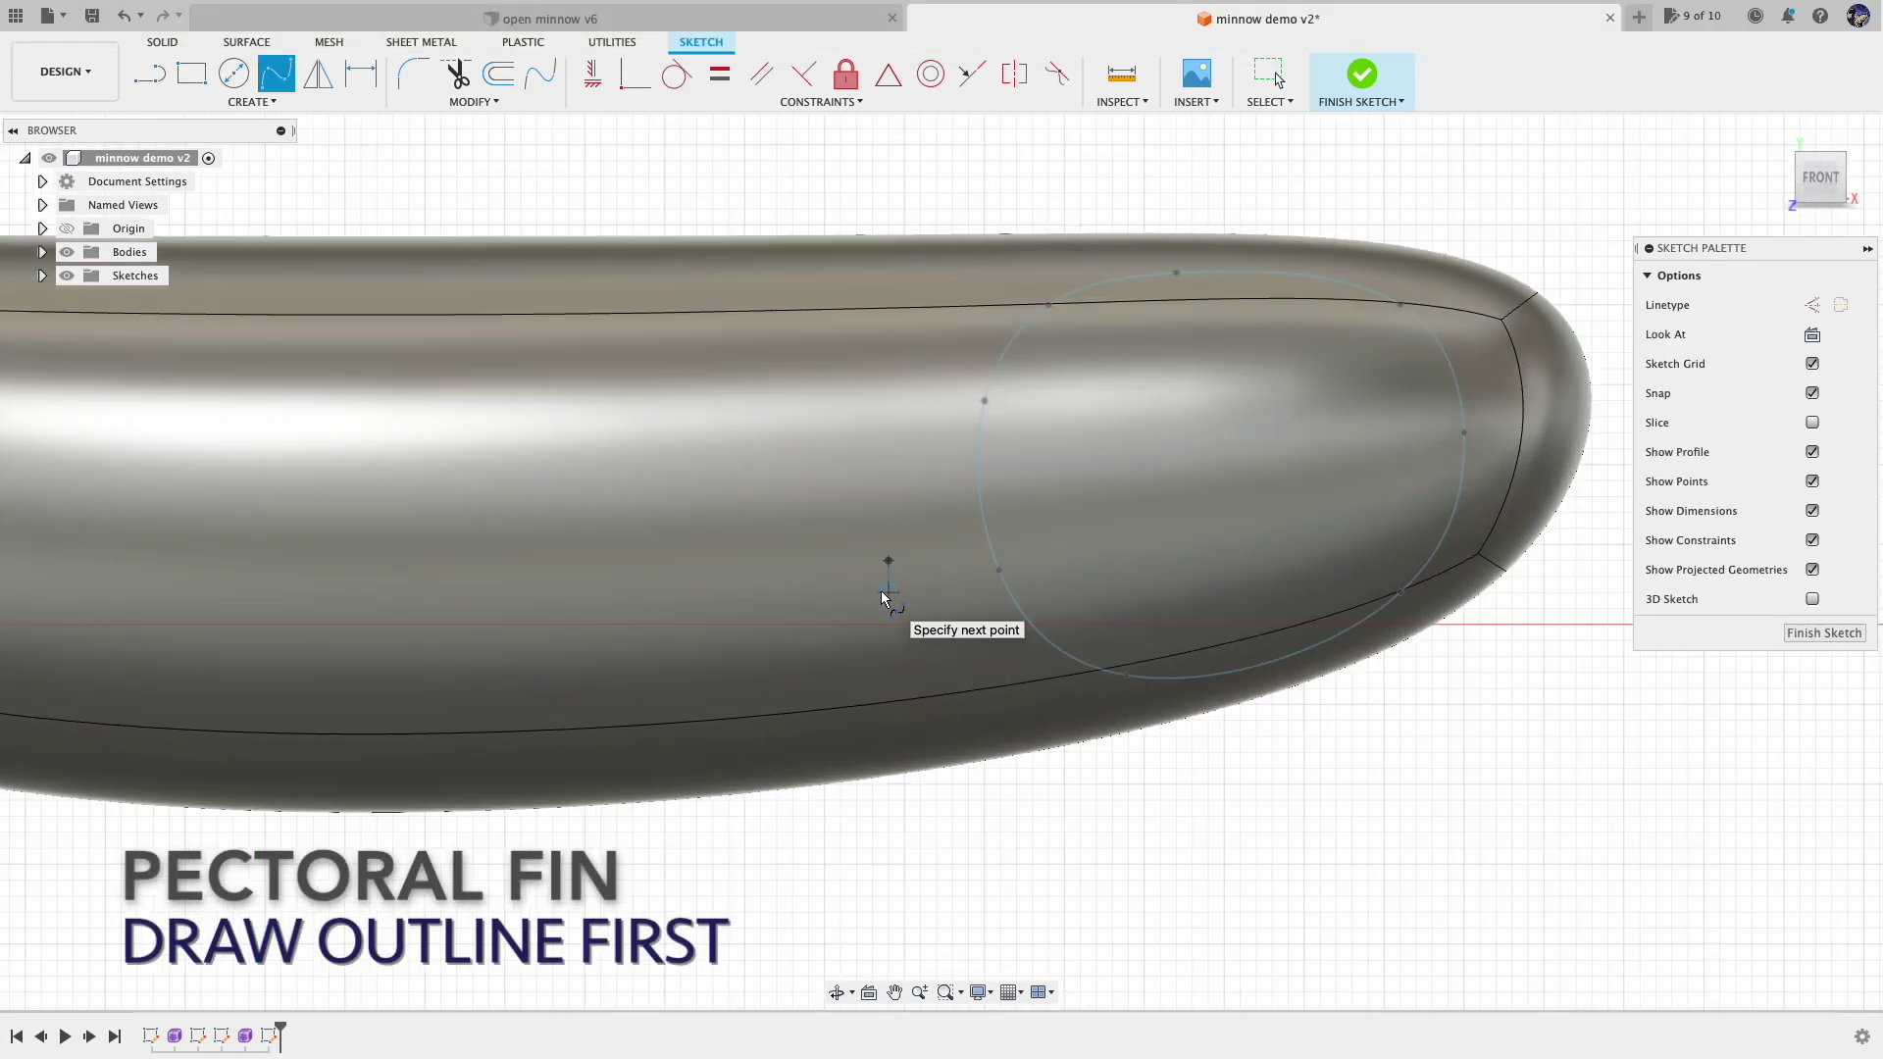
{"action": "left_click", "coordinate": [911, 630]}
{"action": "left_click", "coordinate": [761, 689]}
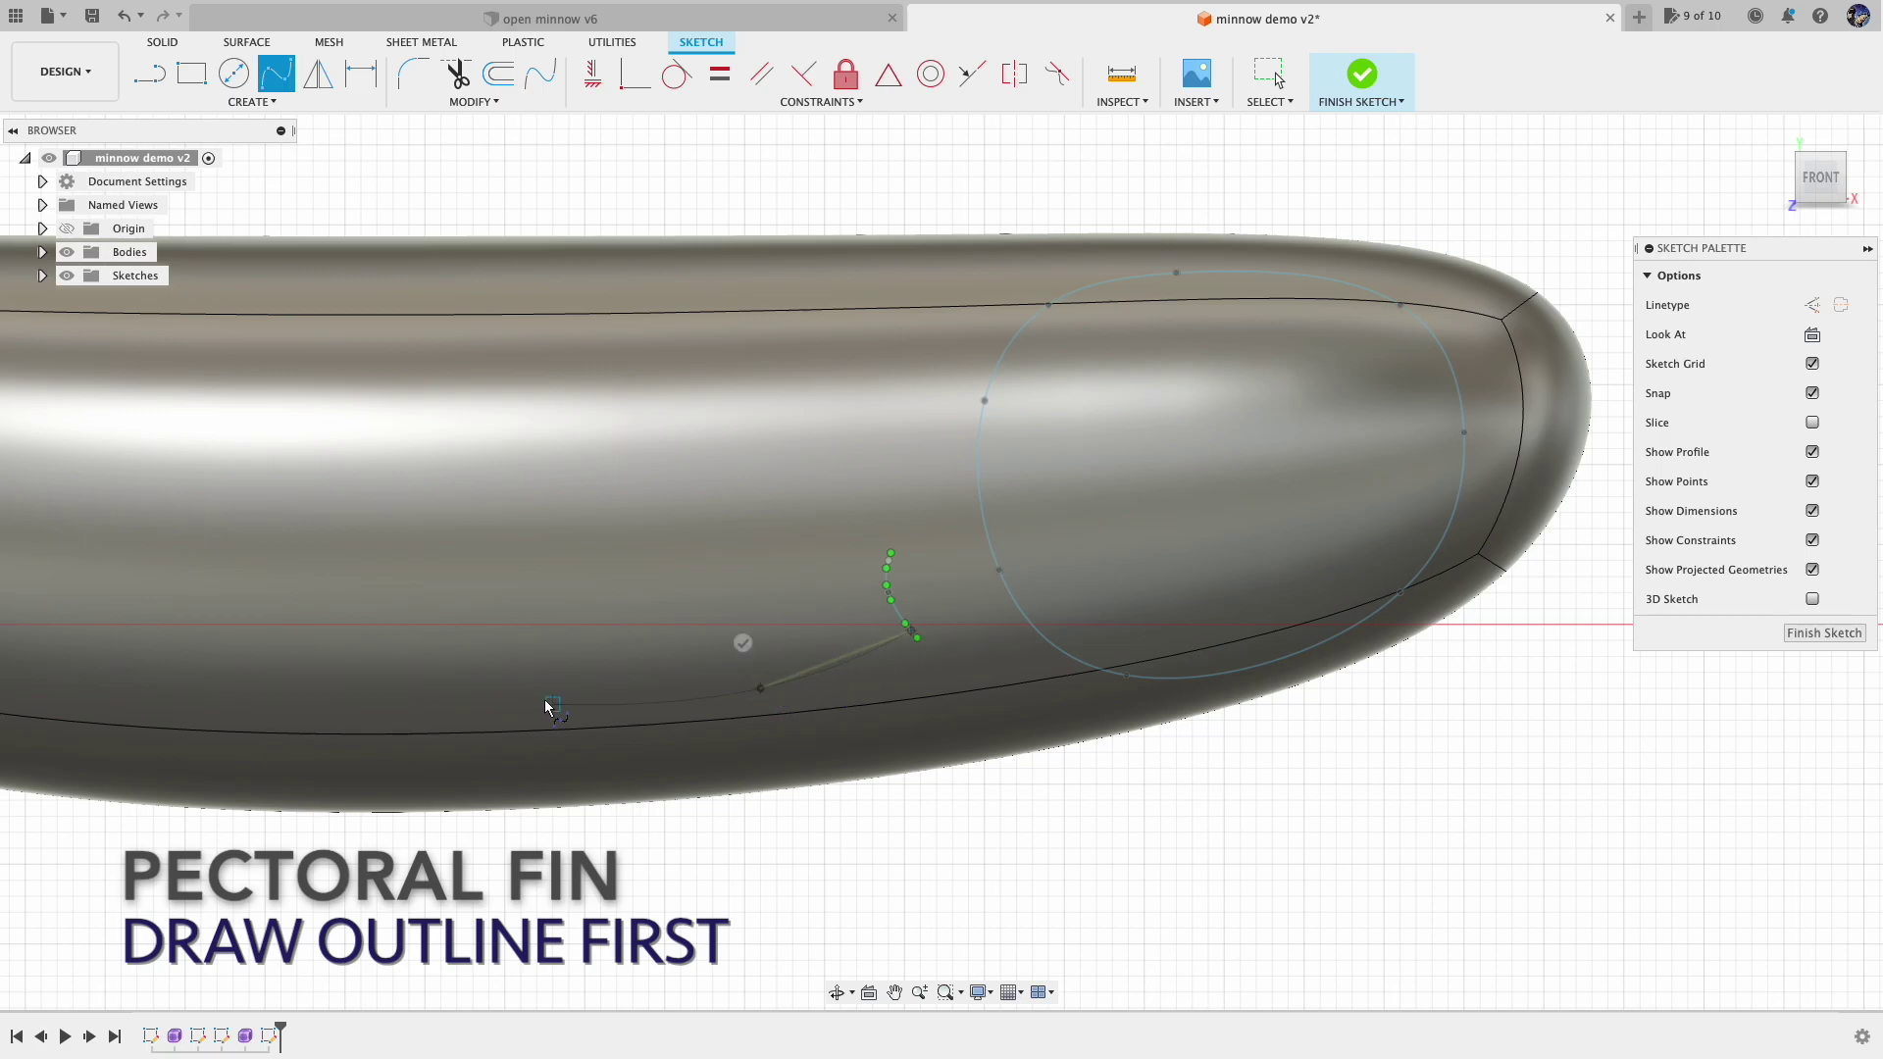
{"action": "left_click", "coordinate": [537, 704]}
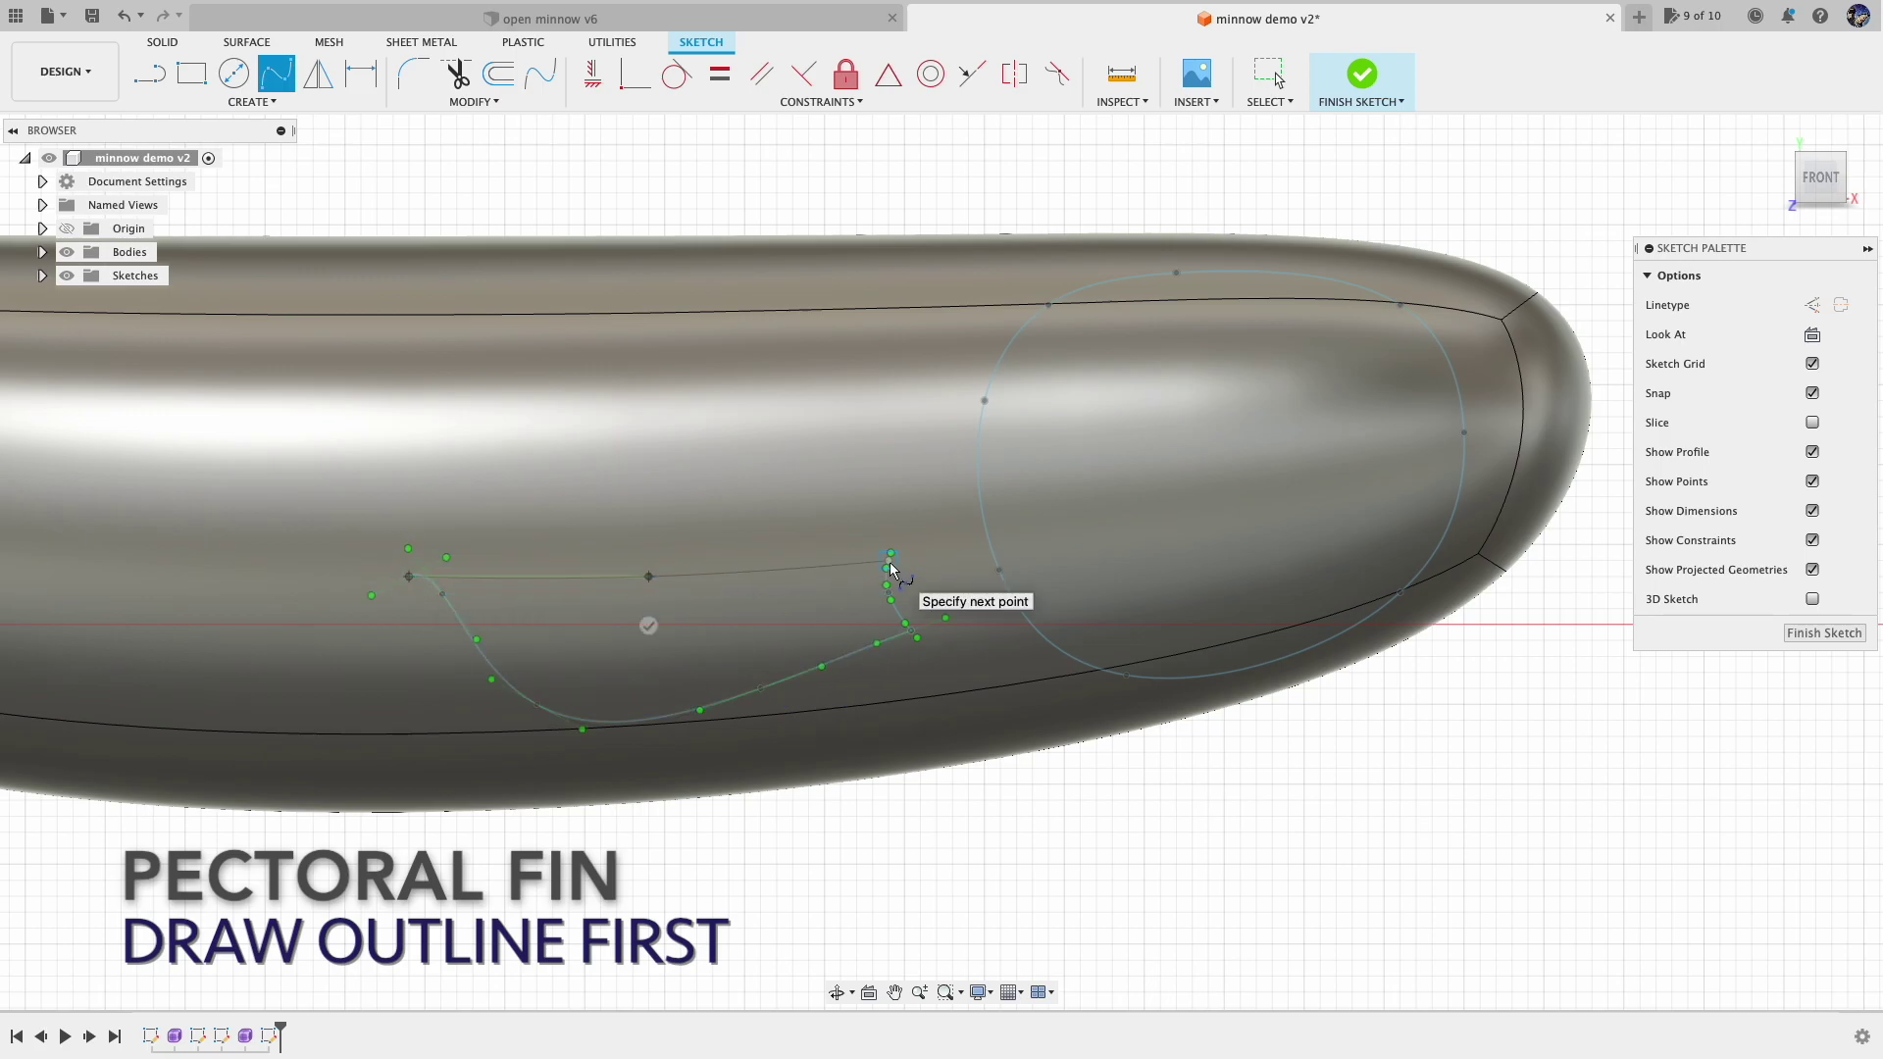
{"action": "key", "text": "Escape"}
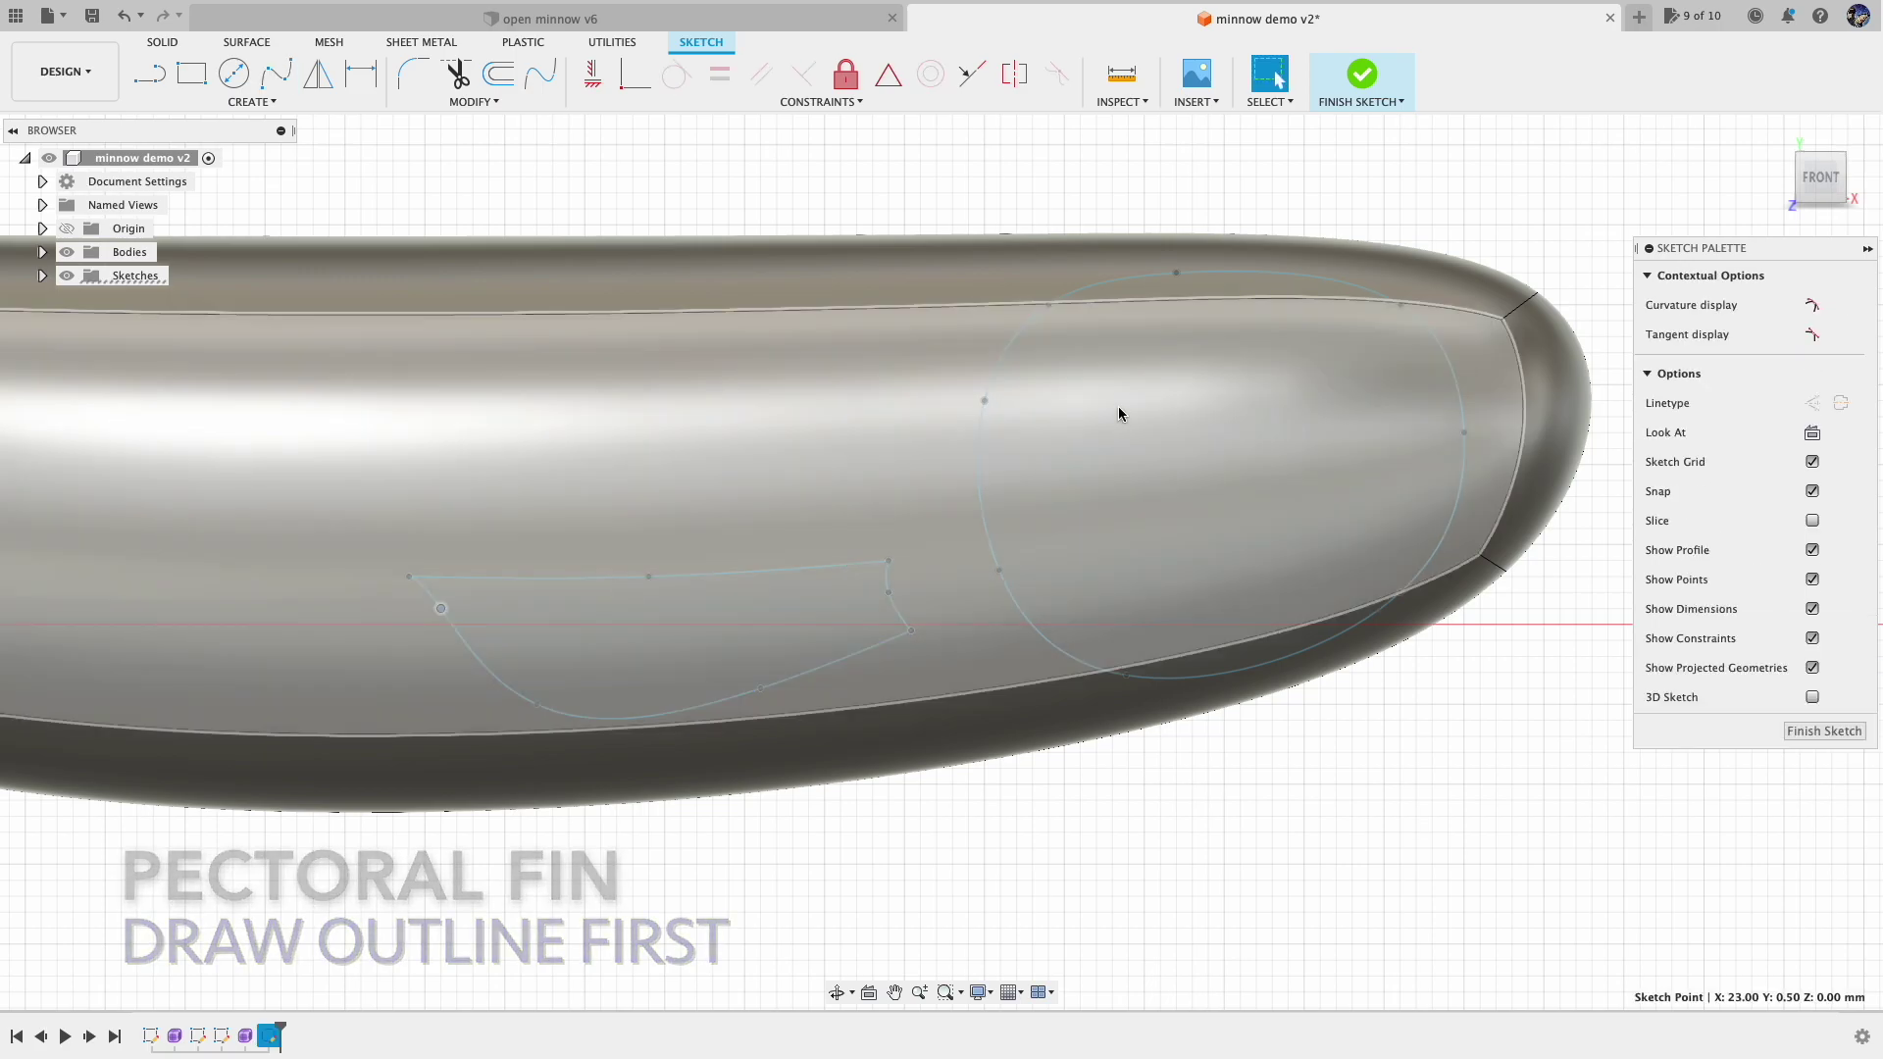
{"action": "left_click", "coordinate": [1364, 78]}
Step: Extrude the gill outline with extent All as a new body
{"action": "left_click", "coordinate": [1776, 132]}
{"action": "key", "text": "e"}
{"action": "left_click", "coordinate": [1214, 765]}
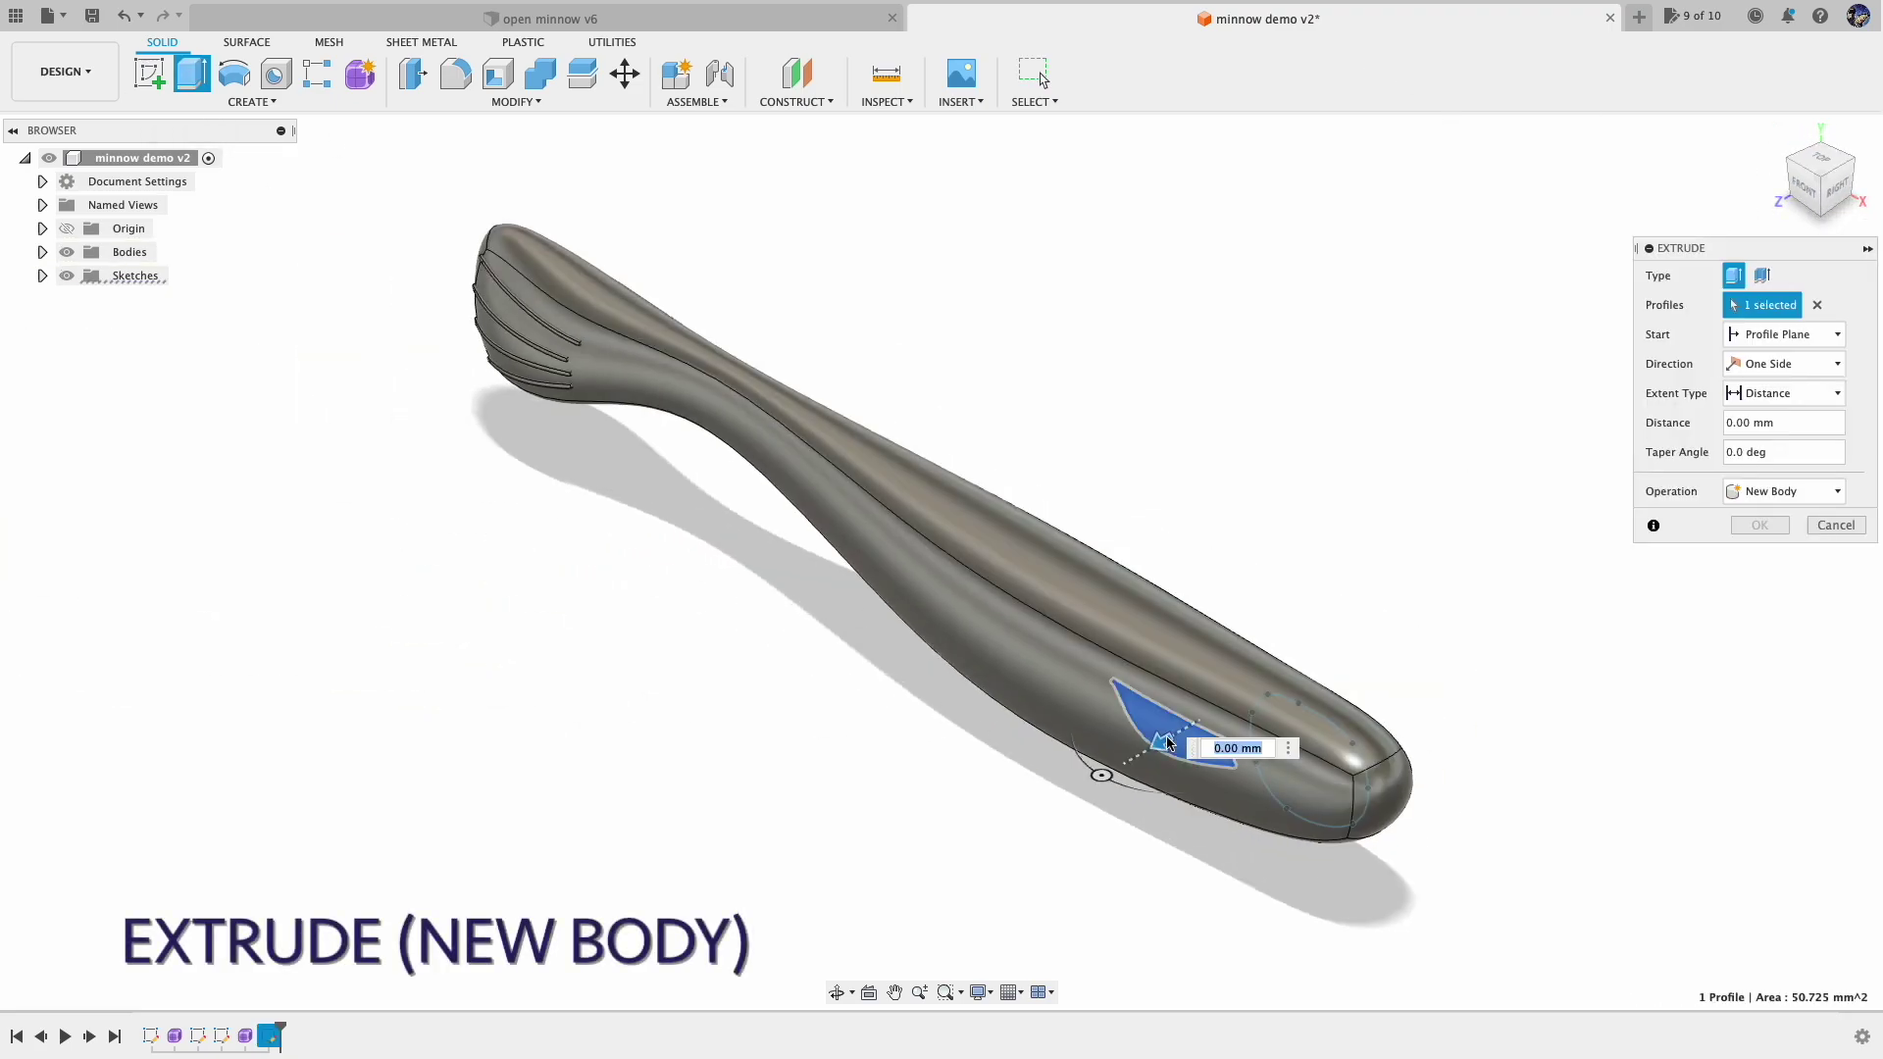
{"action": "left_click", "coordinate": [1785, 394]}
{"action": "left_click", "coordinate": [1766, 475]}
{"action": "left_click", "coordinate": [1785, 491]}
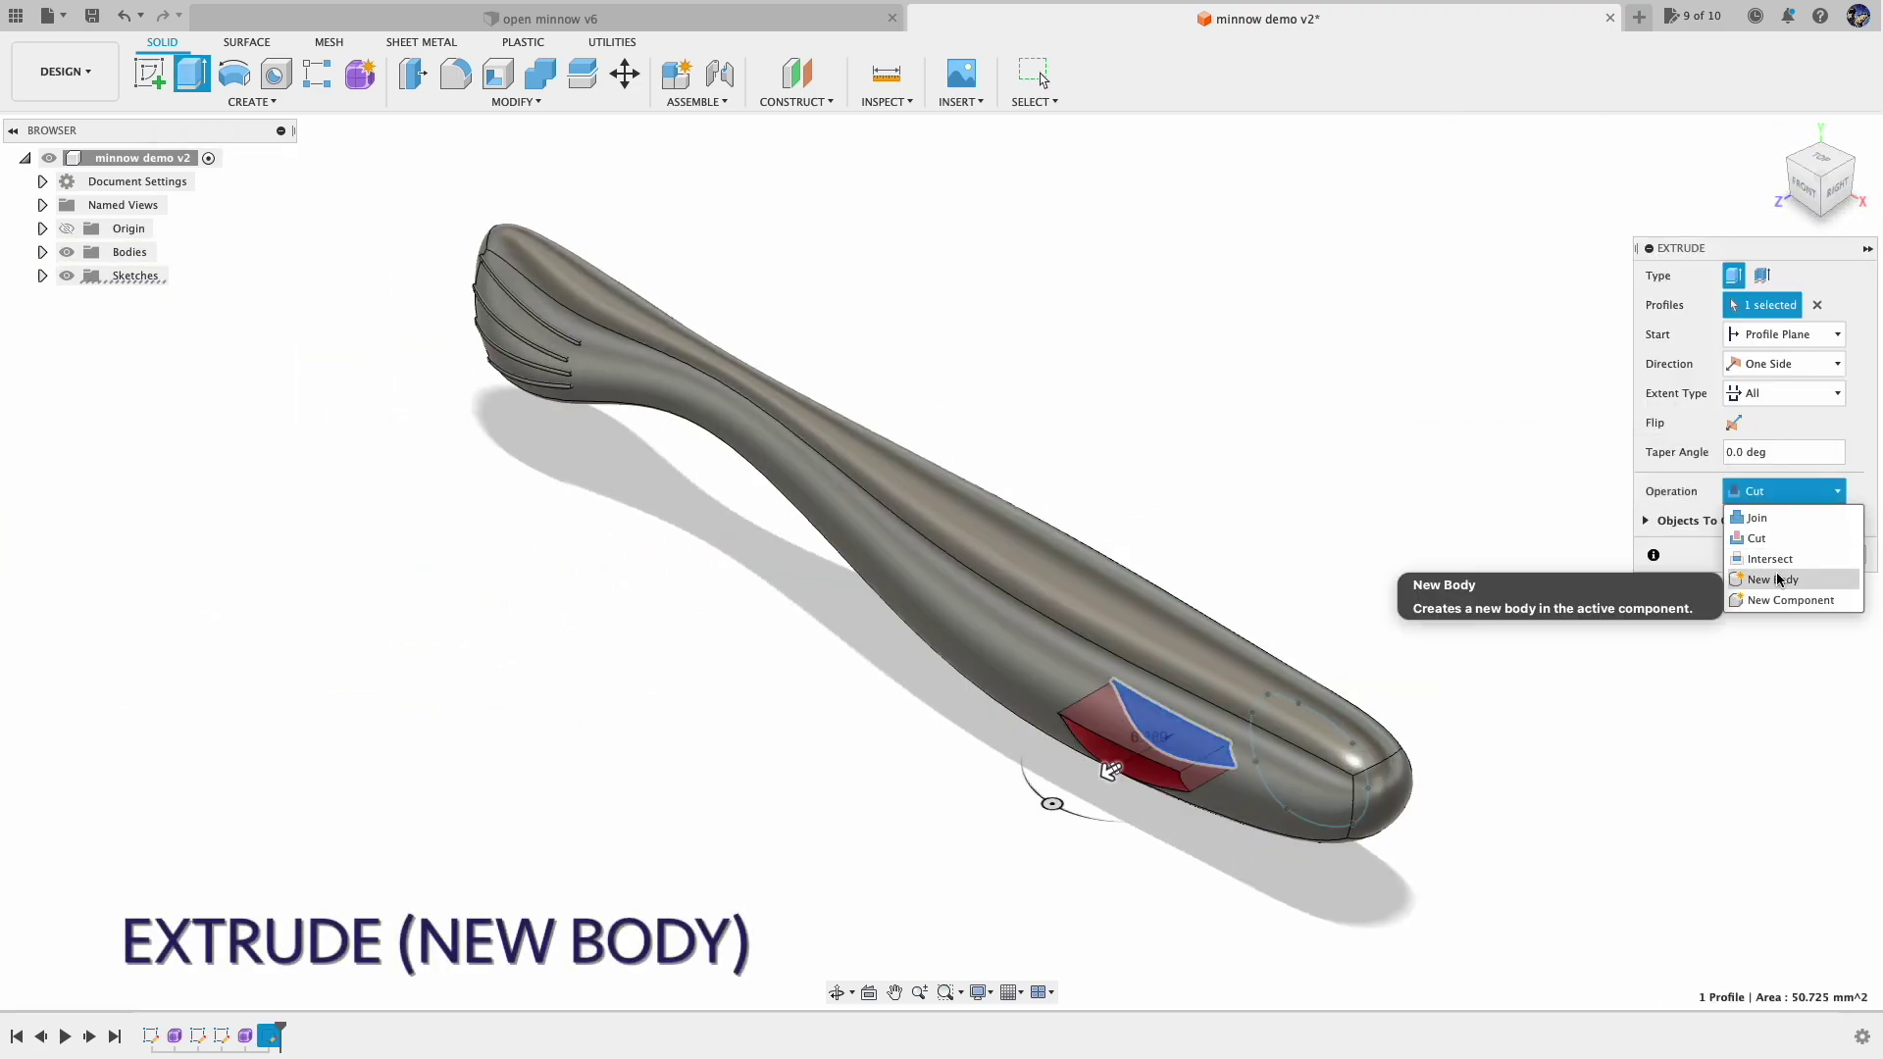
{"action": "left_click", "coordinate": [1780, 582]}
{"action": "left_click", "coordinate": [1759, 527]}
{"action": "left_click", "coordinate": [42, 252]}
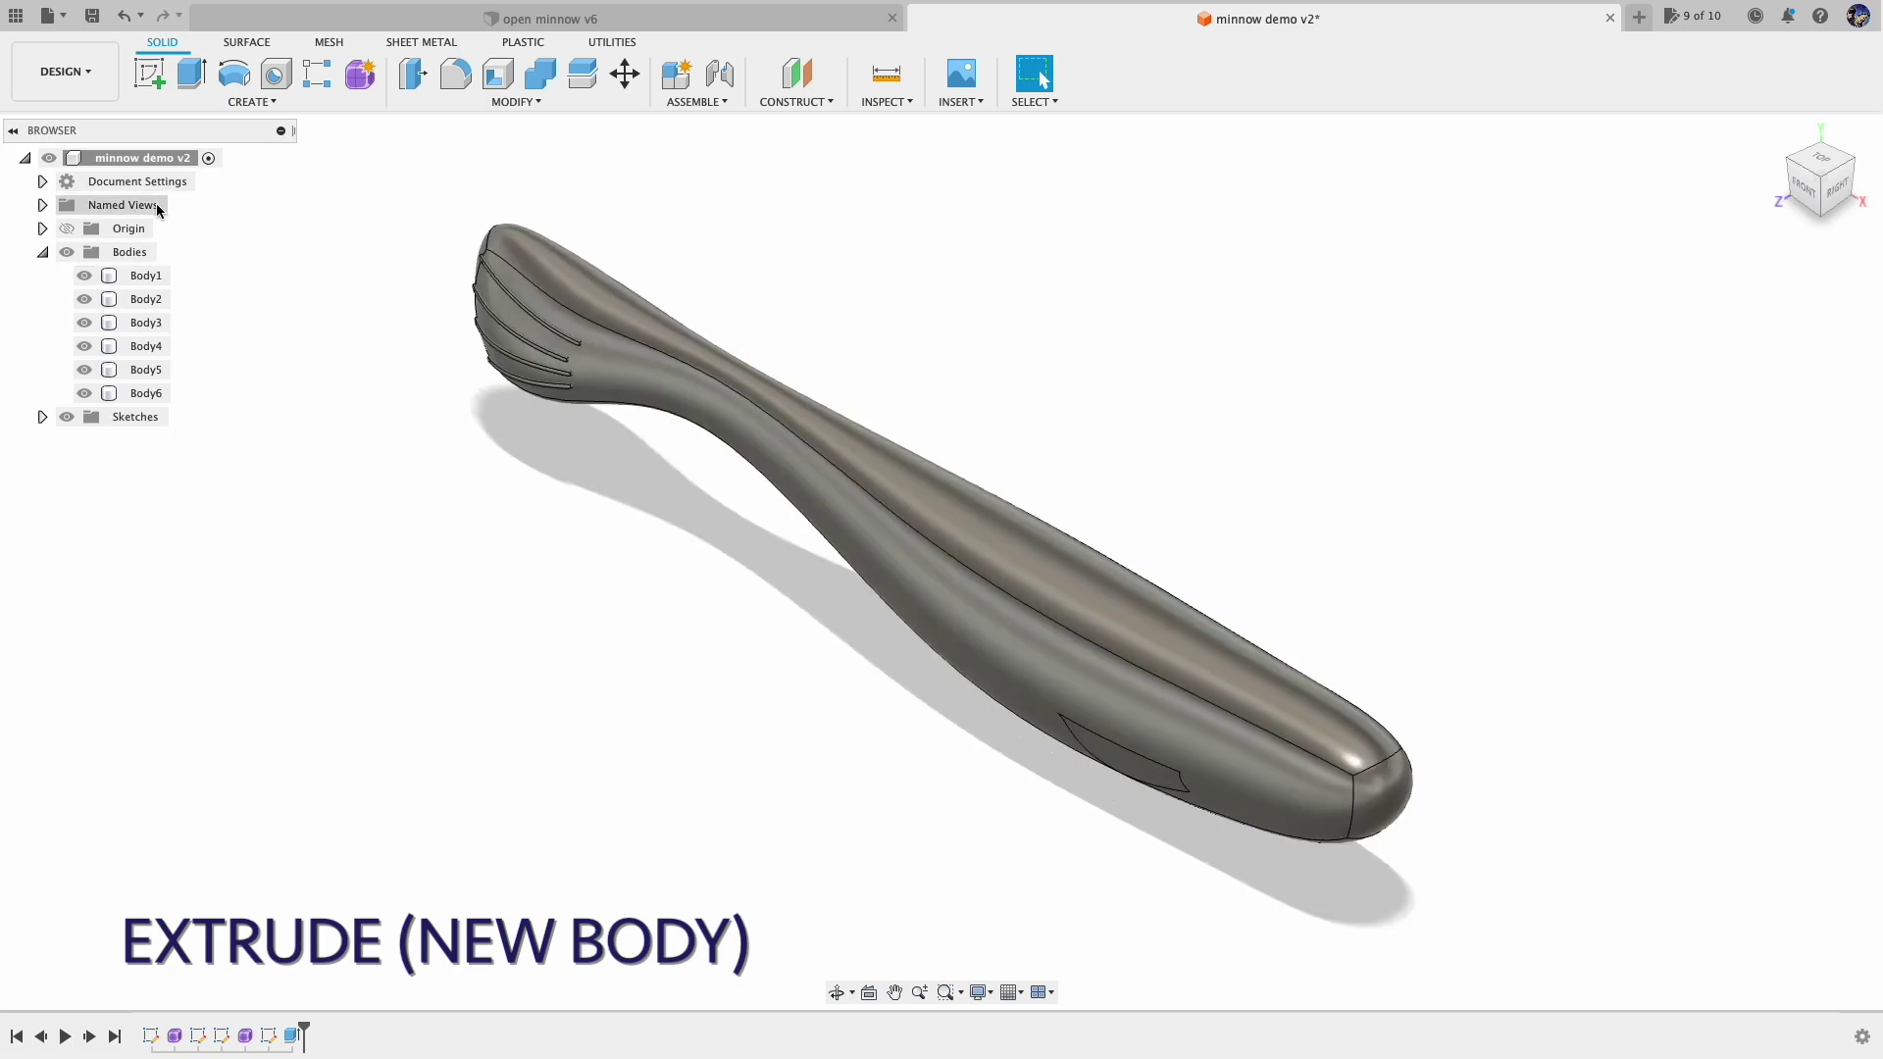
Step: Extrude the Sketch4 head outline with extent All as new Body7
{"action": "key", "text": "e"}
{"action": "left_click", "coordinate": [83, 511]}
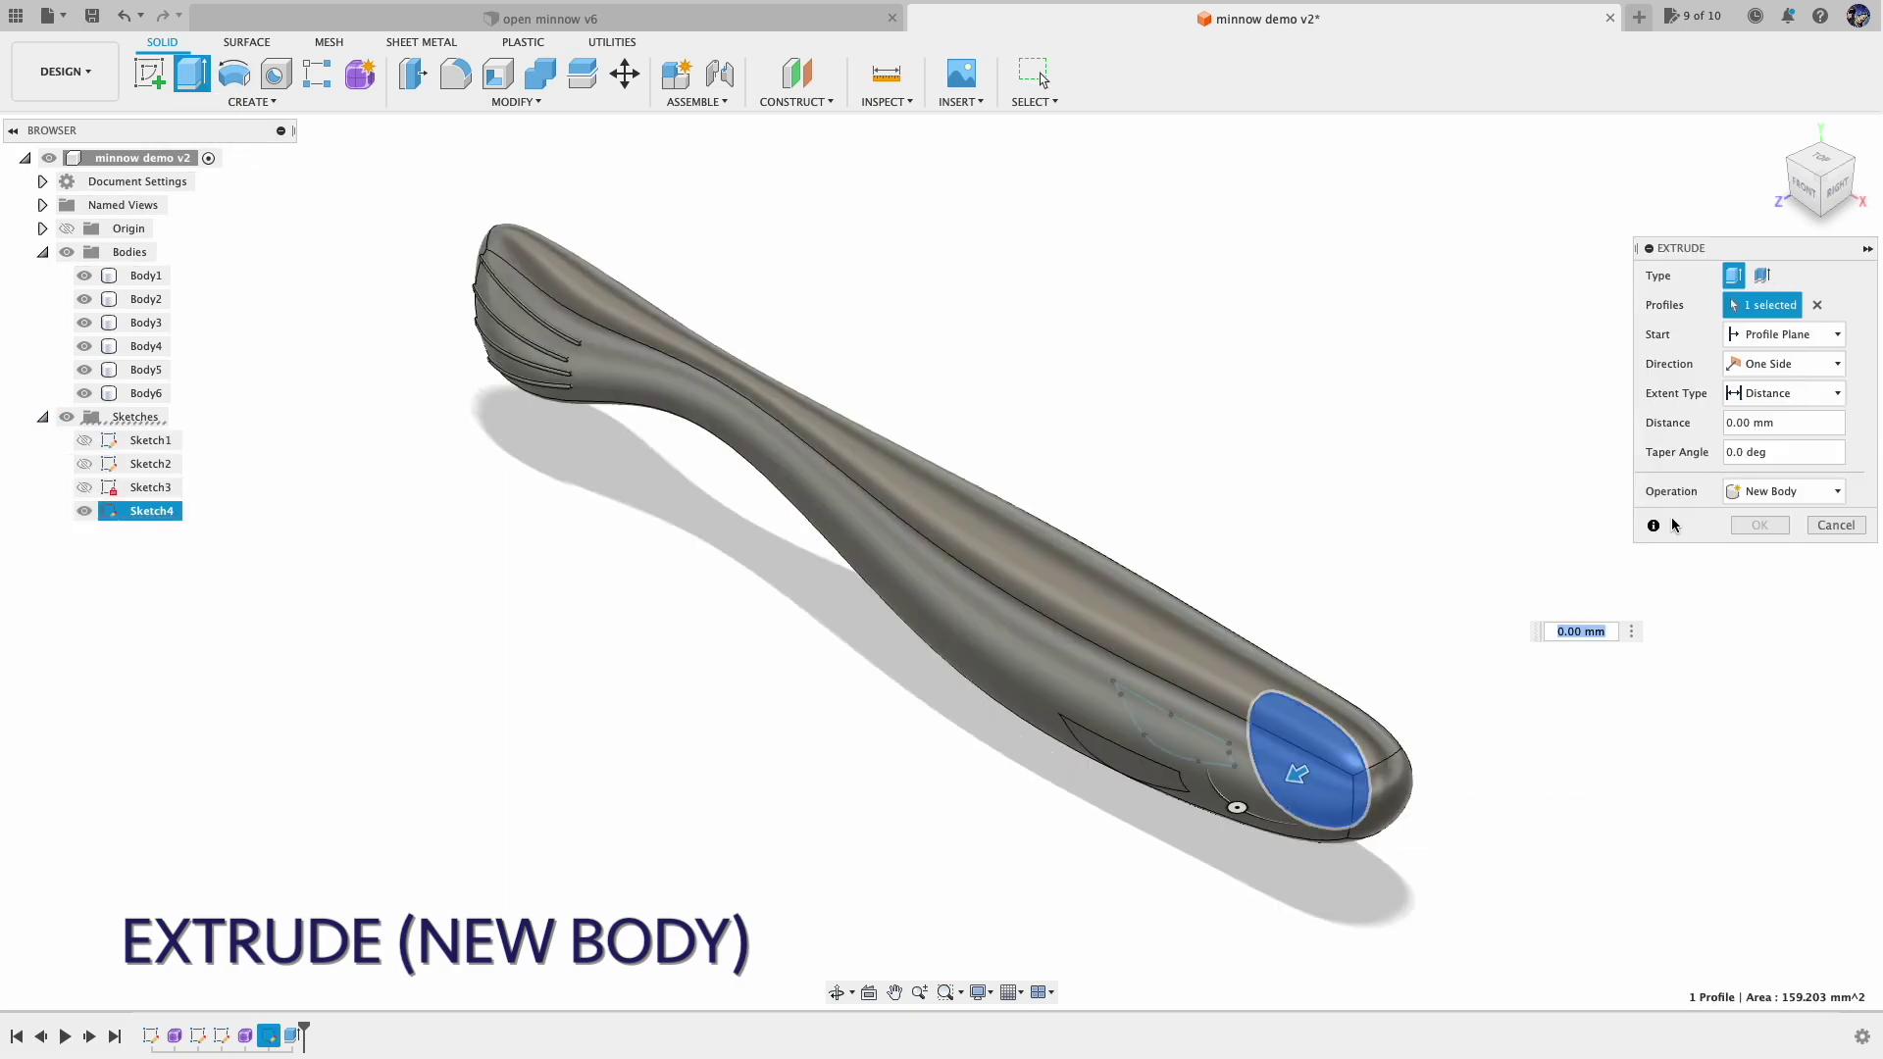
{"action": "left_click", "coordinate": [1793, 393]}
{"action": "left_click", "coordinate": [1765, 475]}
{"action": "left_click", "coordinate": [1785, 491]}
{"action": "left_click", "coordinate": [1780, 581]}
{"action": "left_click", "coordinate": [1758, 526]}
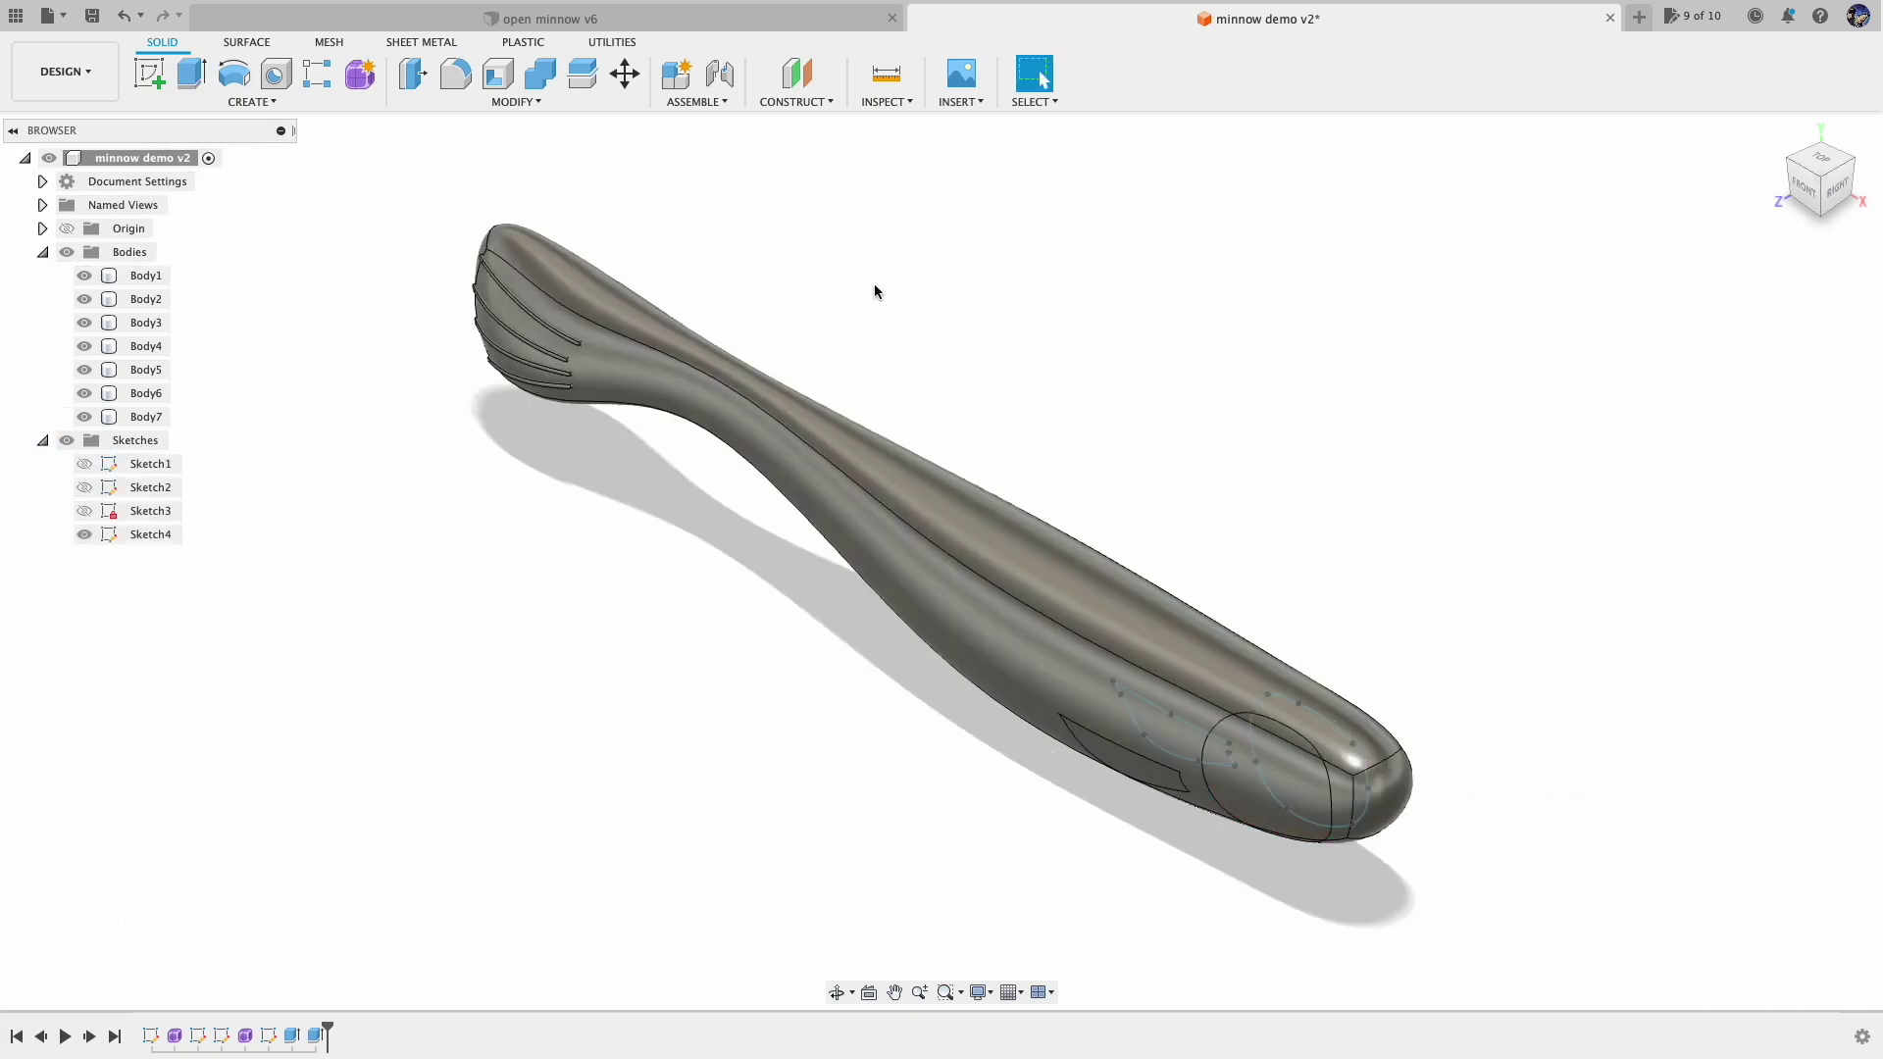
Step: Rotate the gill plate body about 2° with Move/Copy
{"action": "left_click", "coordinate": [626, 78]}
{"action": "left_click", "coordinate": [1143, 745]}
{"action": "left_click", "coordinate": [1820, 162]}
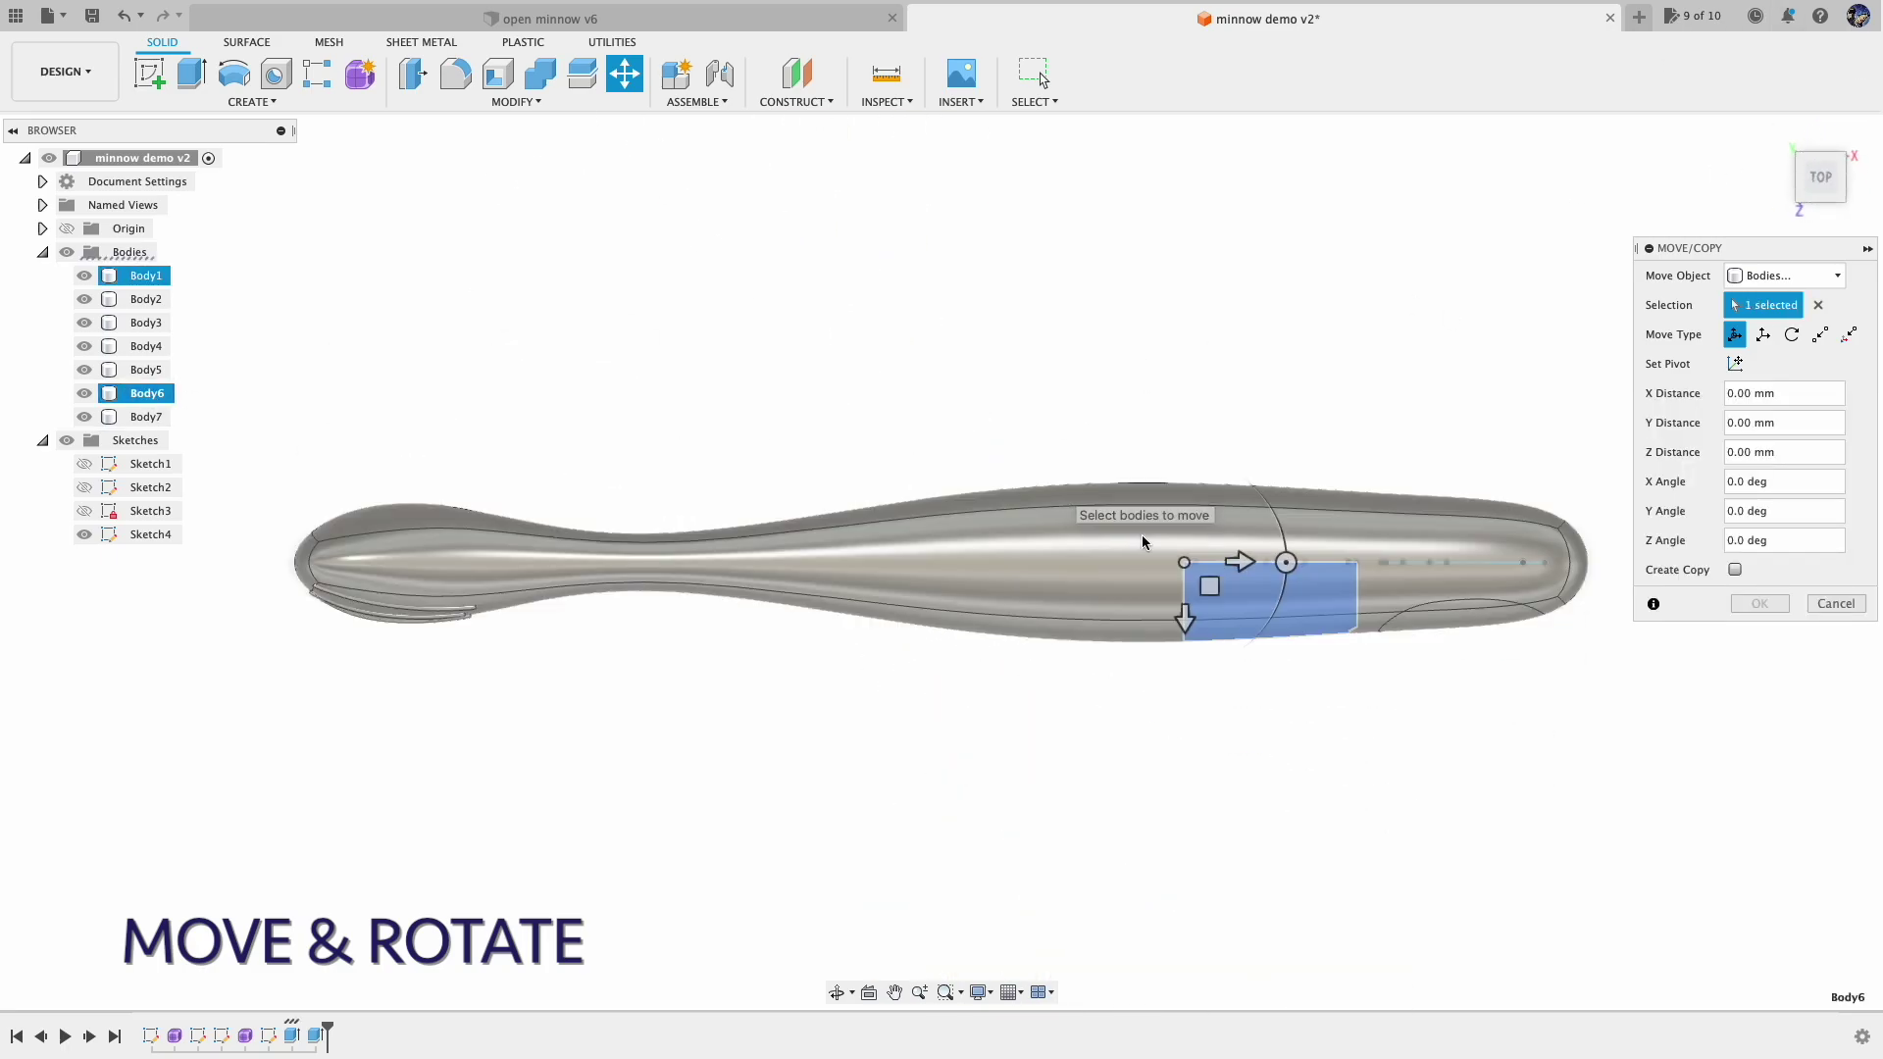
{"action": "left_click_drag", "start_coordinate": [1286, 563], "coordinate": [1285, 559]}
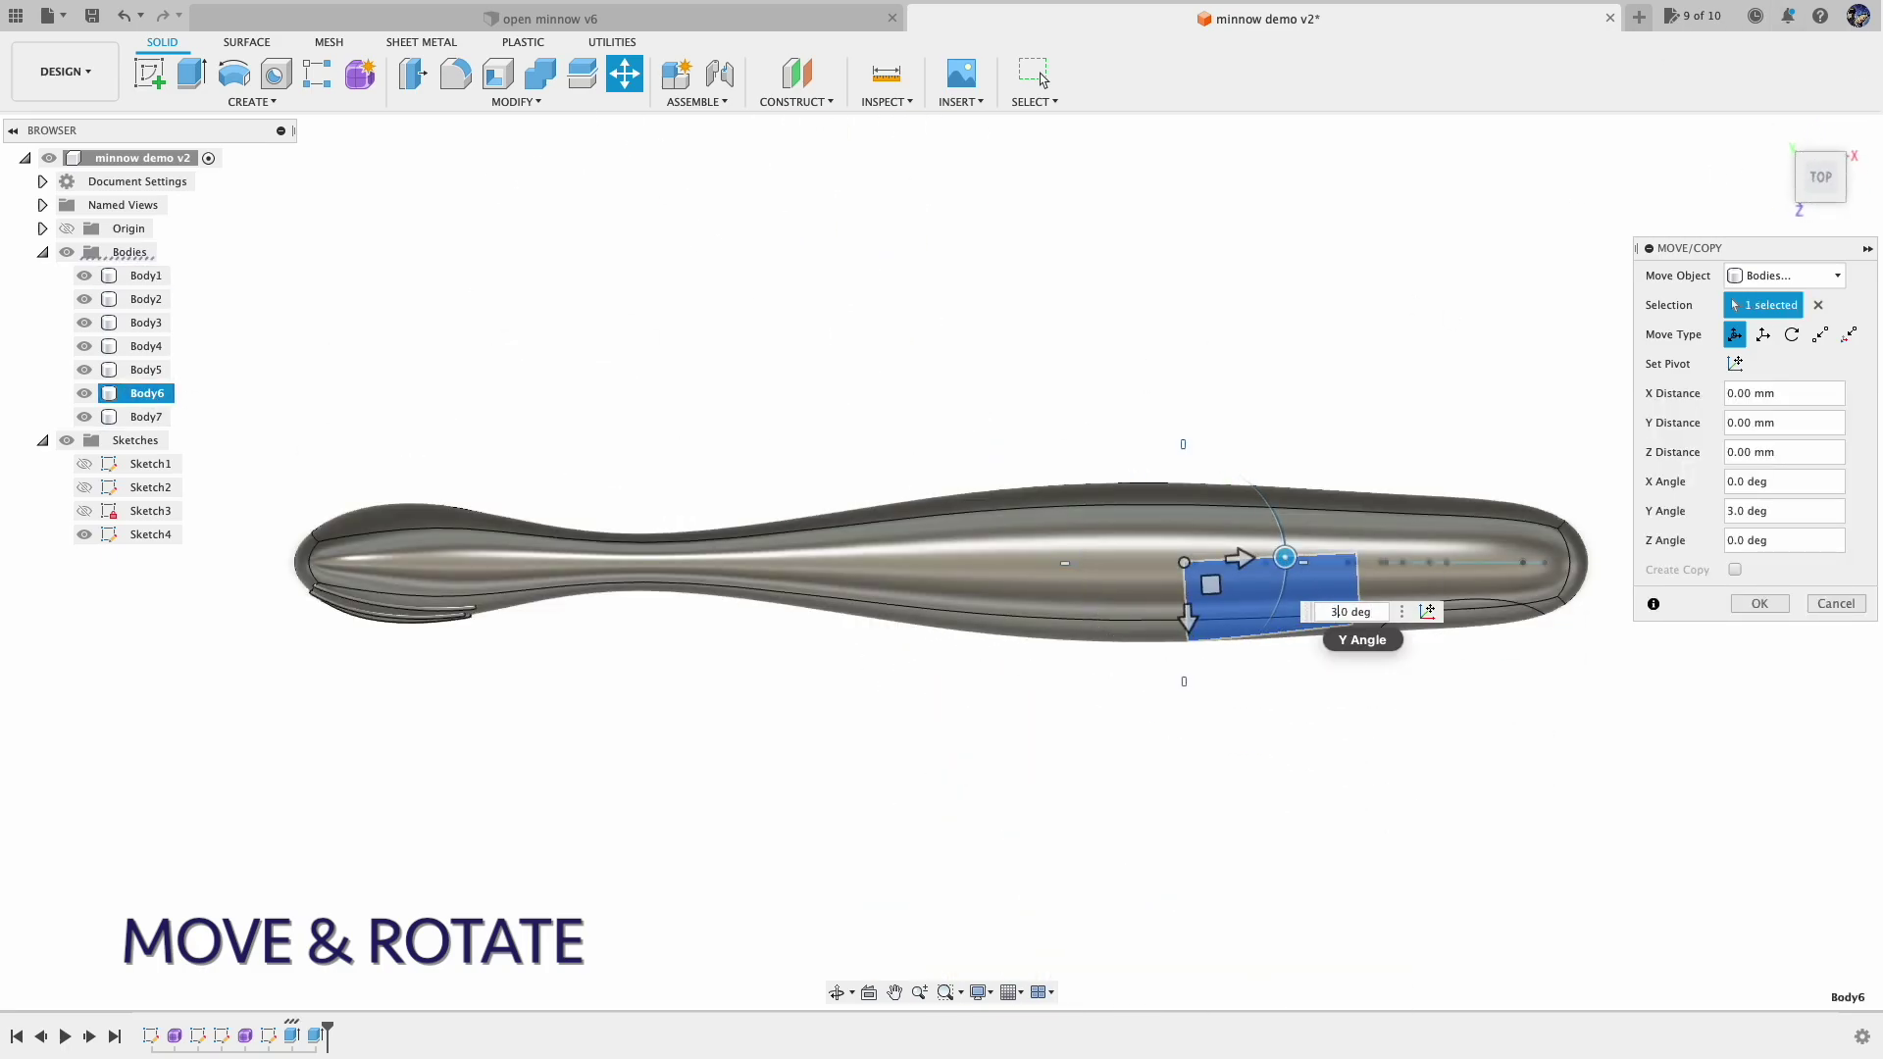
{"action": "middle_click_drag", "start_coordinate": [981, 588], "coordinate": [873, 685], "text": "shift"}
{"action": "key", "text": "Escape"}
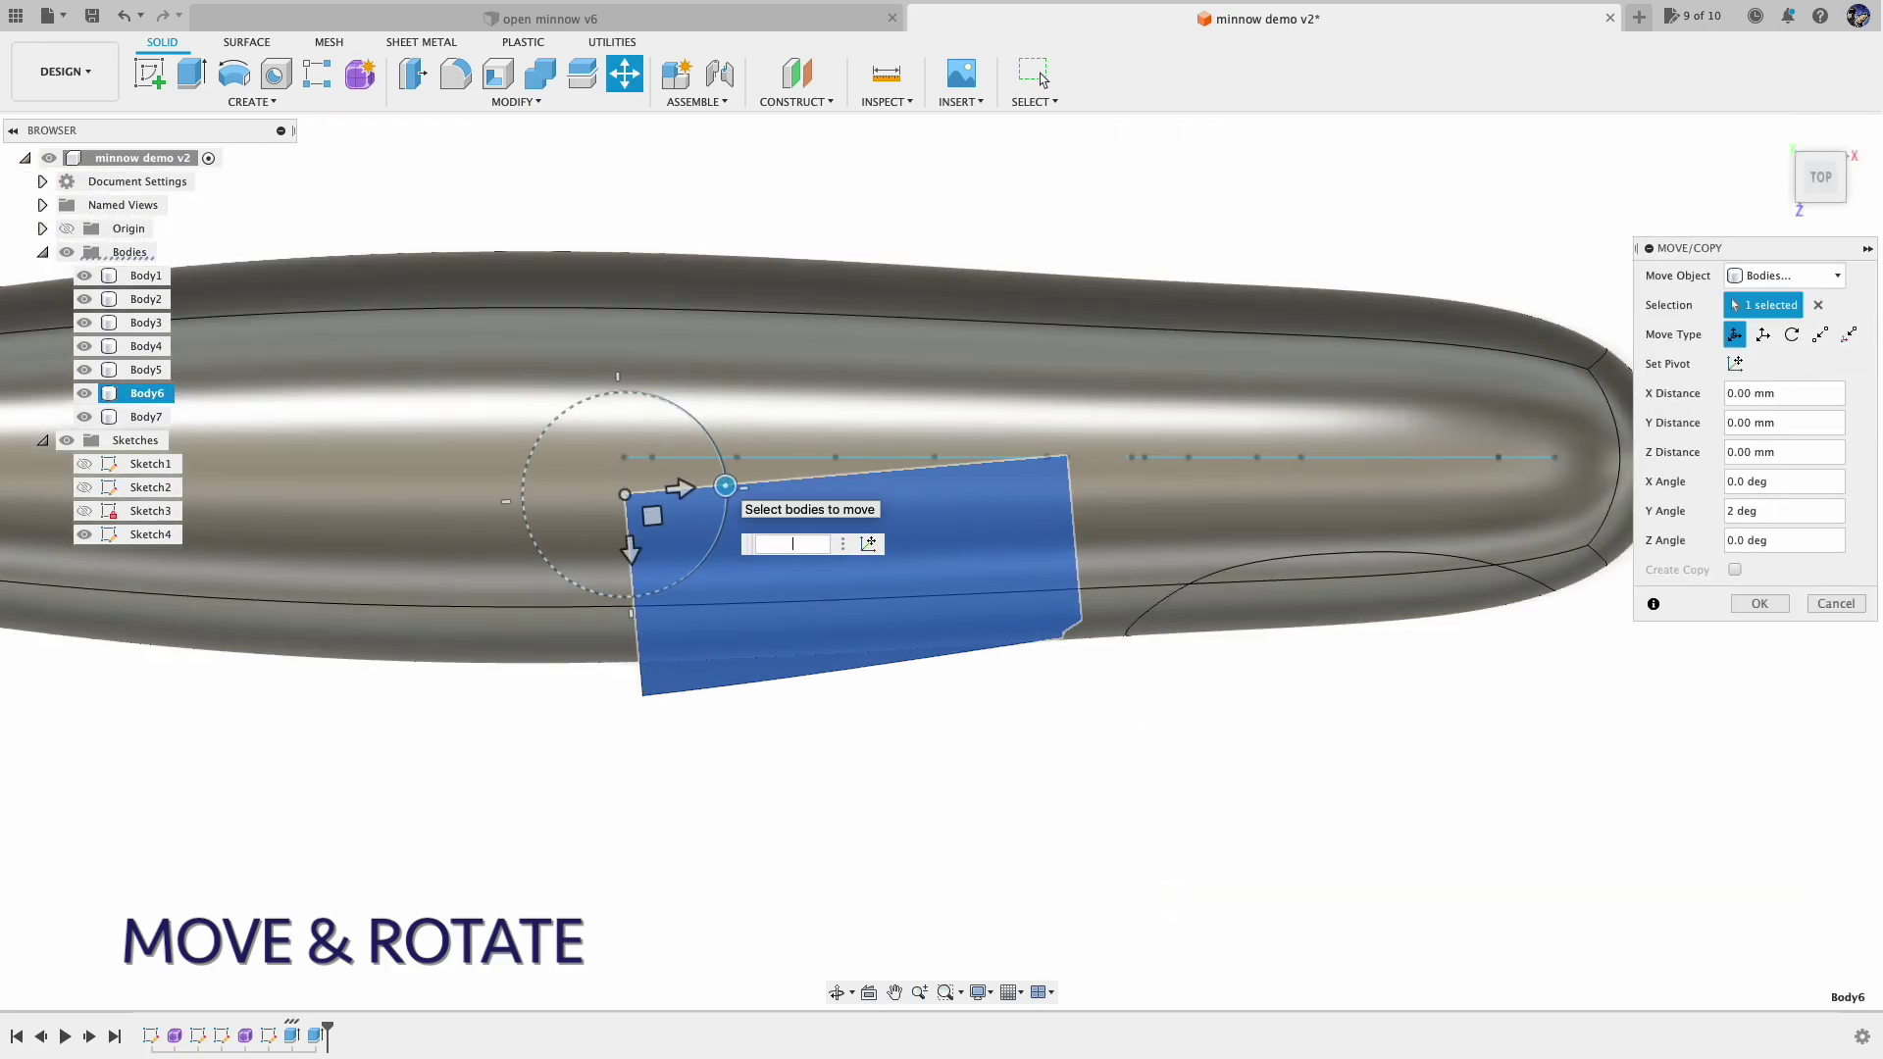
{"action": "key", "text": "Return"}
Step: Shift the head body about 1 mm down and orbit around to check it
{"action": "left_click", "coordinate": [1166, 488]}
{"action": "key", "text": "m"}
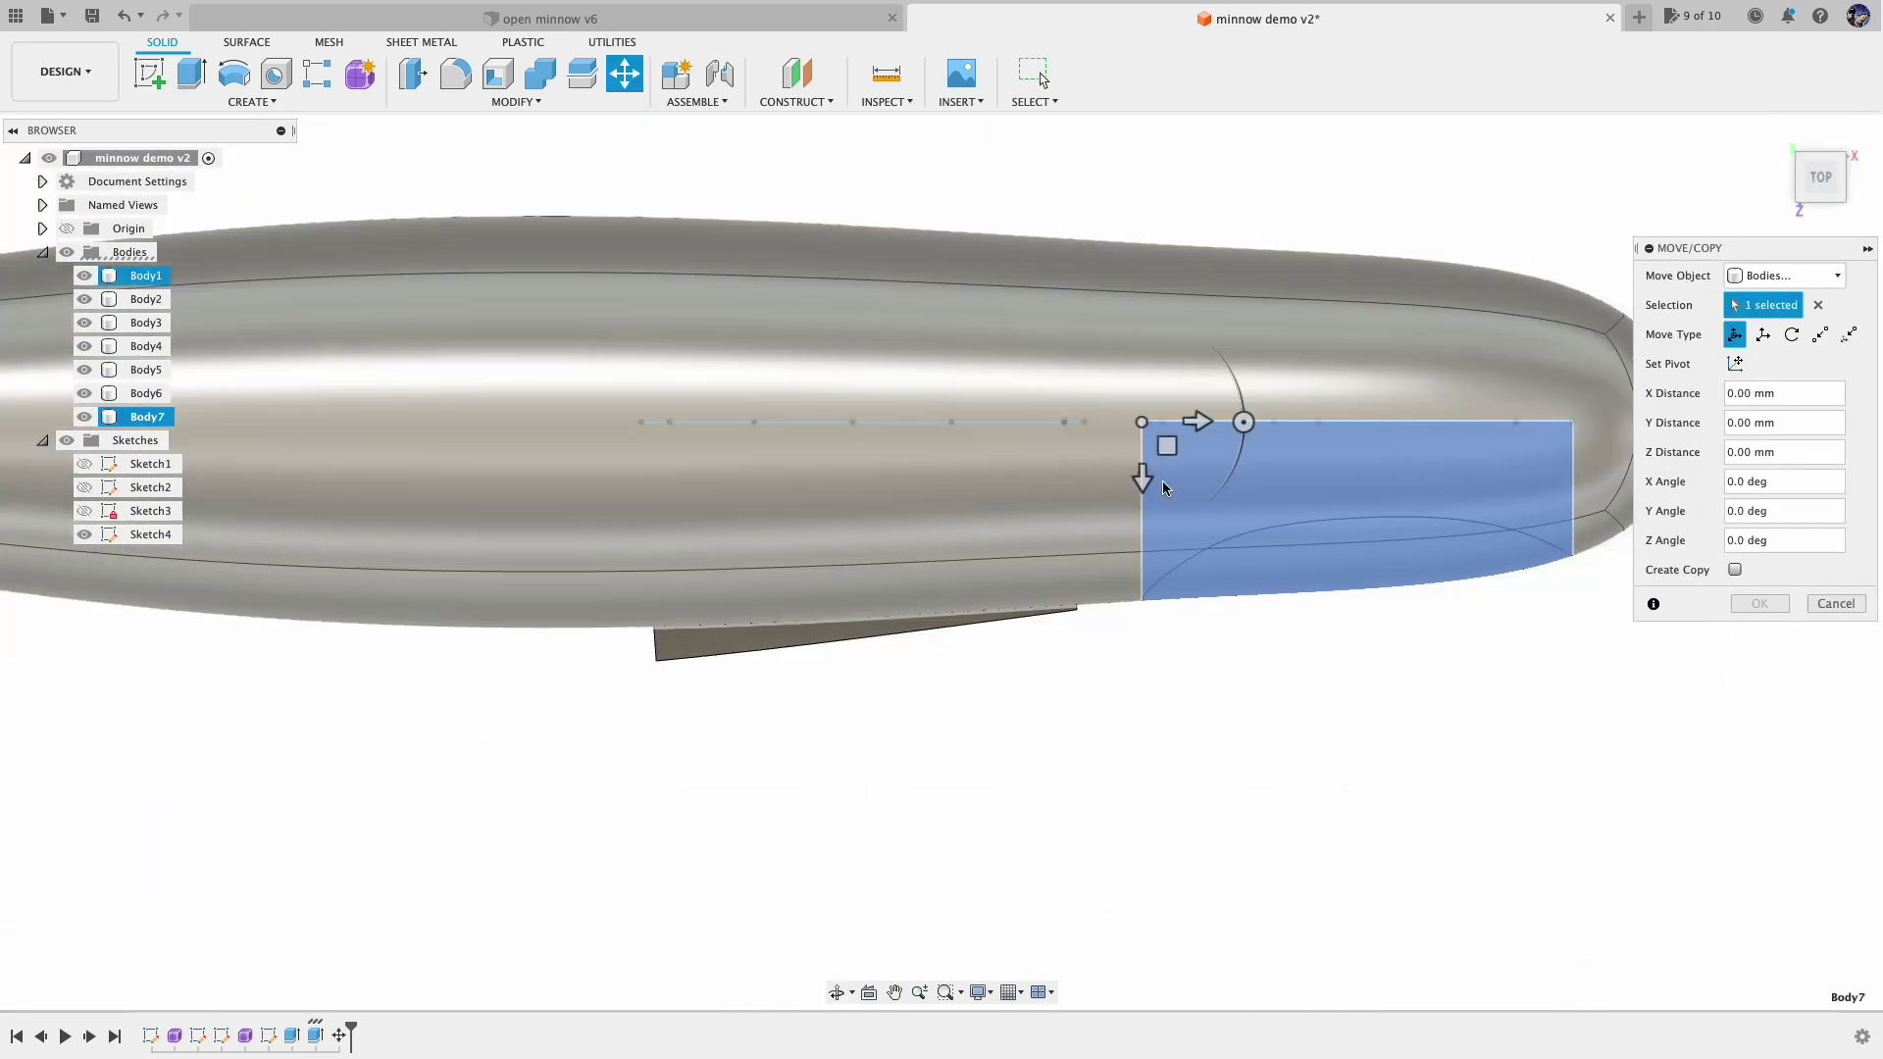
{"action": "left_click_drag", "start_coordinate": [1166, 488], "coordinate": [1278, 483]}
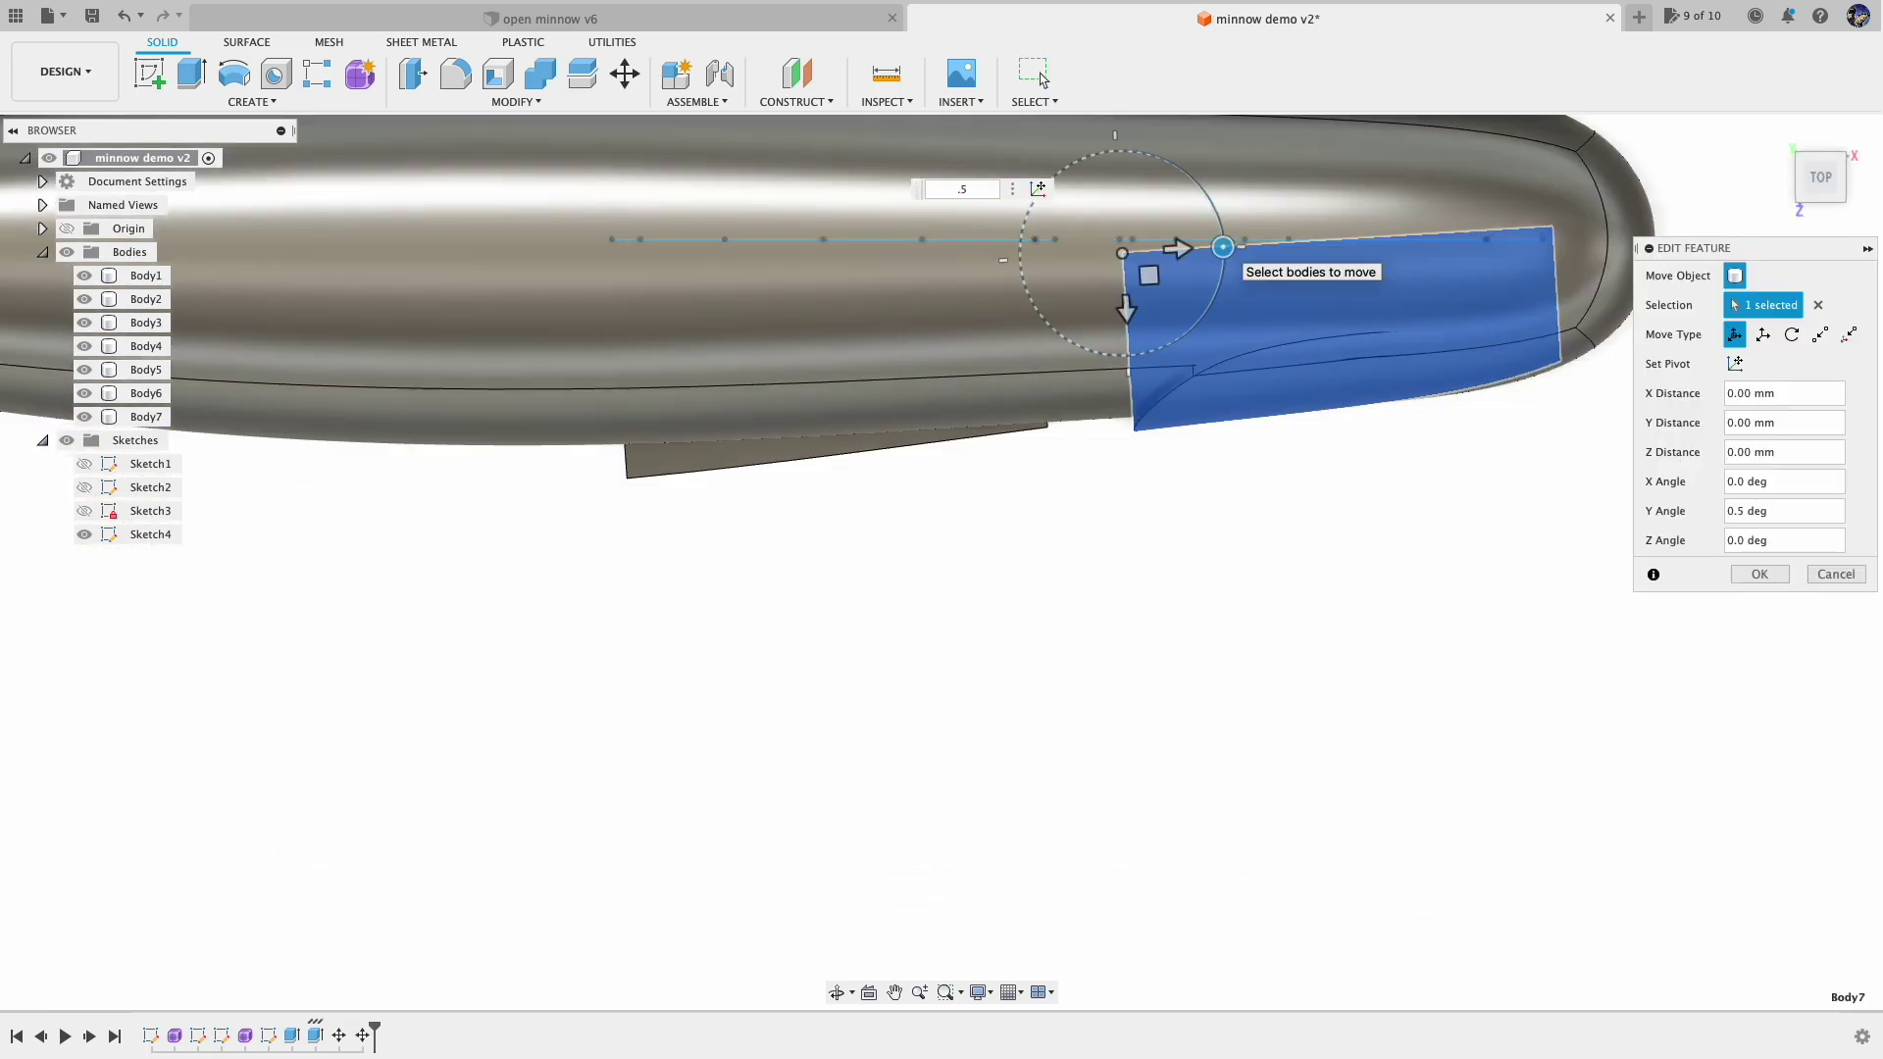
{"action": "middle_click_drag", "start_coordinate": [1223, 247], "coordinate": [1266, 598], "text": "shift"}
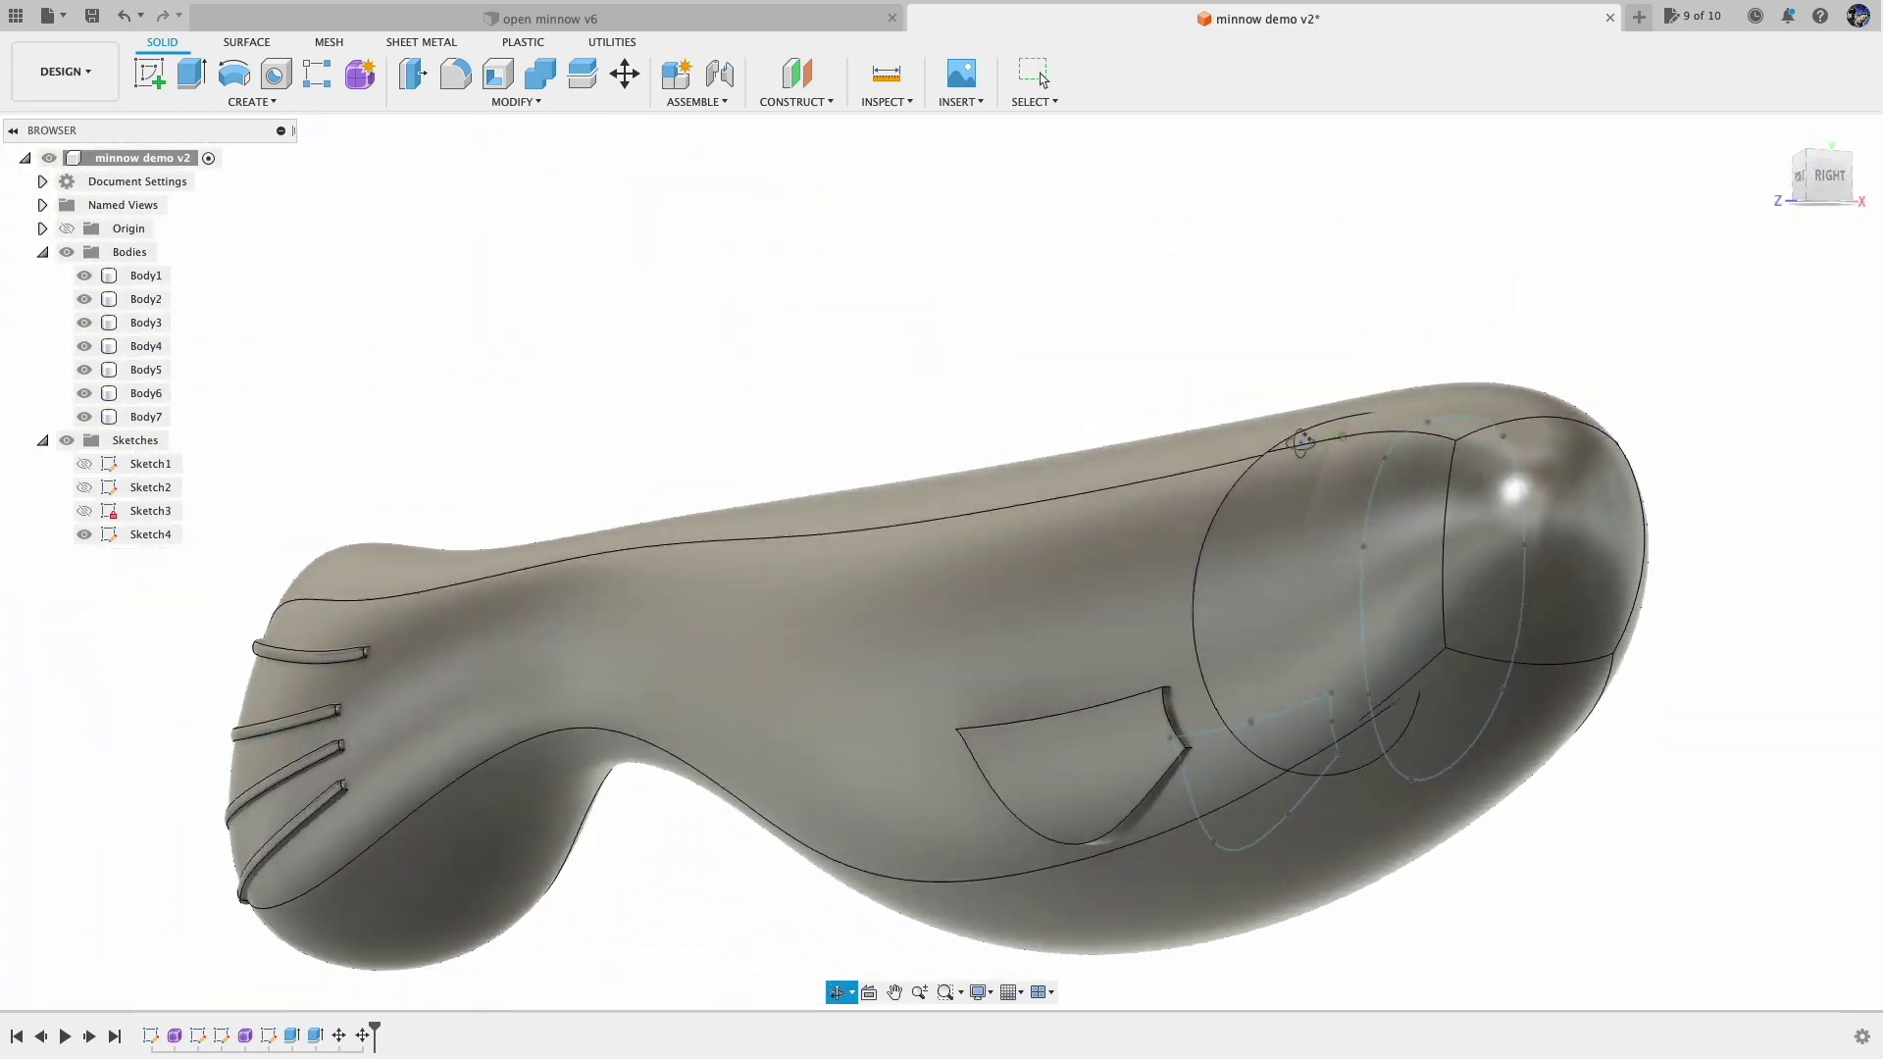
{"action": "left_click_drag", "start_coordinate": [1301, 443], "coordinate": [1422, 571]}
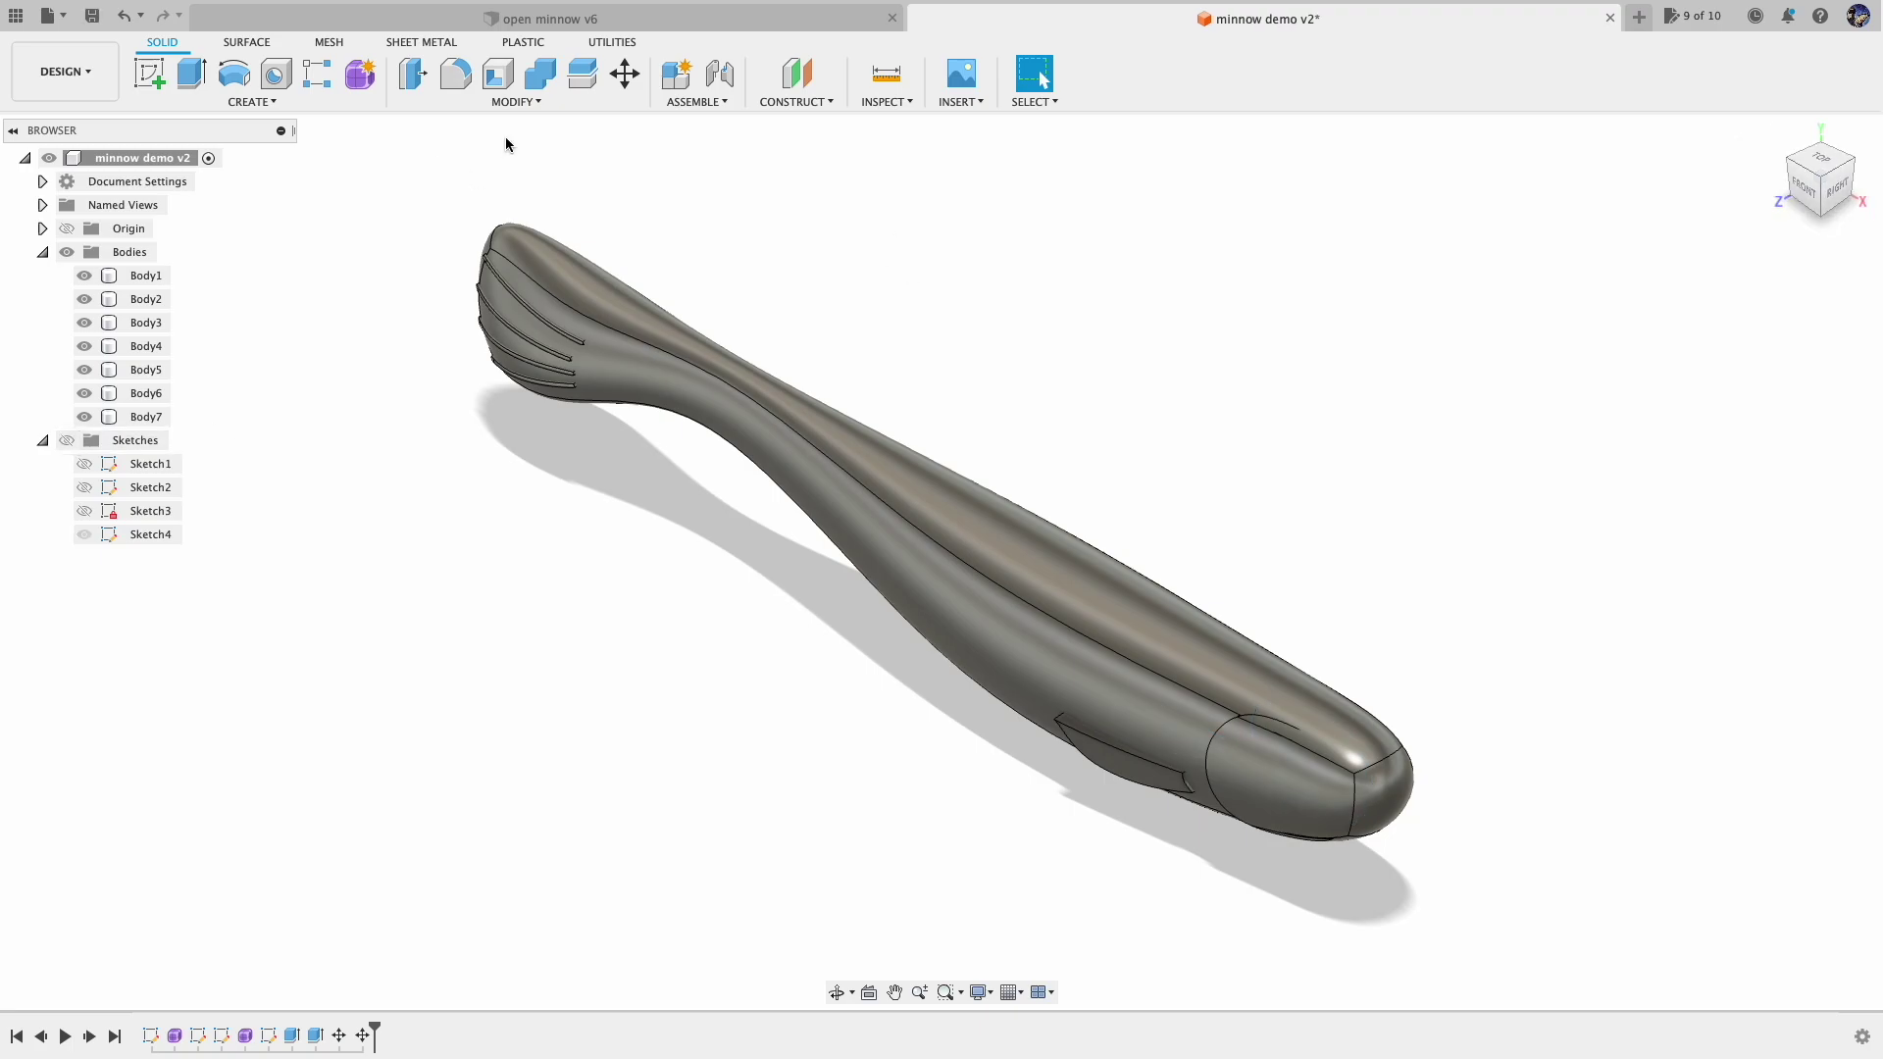
Step: Create a 4 mm sphere as a new body and move it onto the head
{"action": "left_click", "coordinate": [252, 102]}
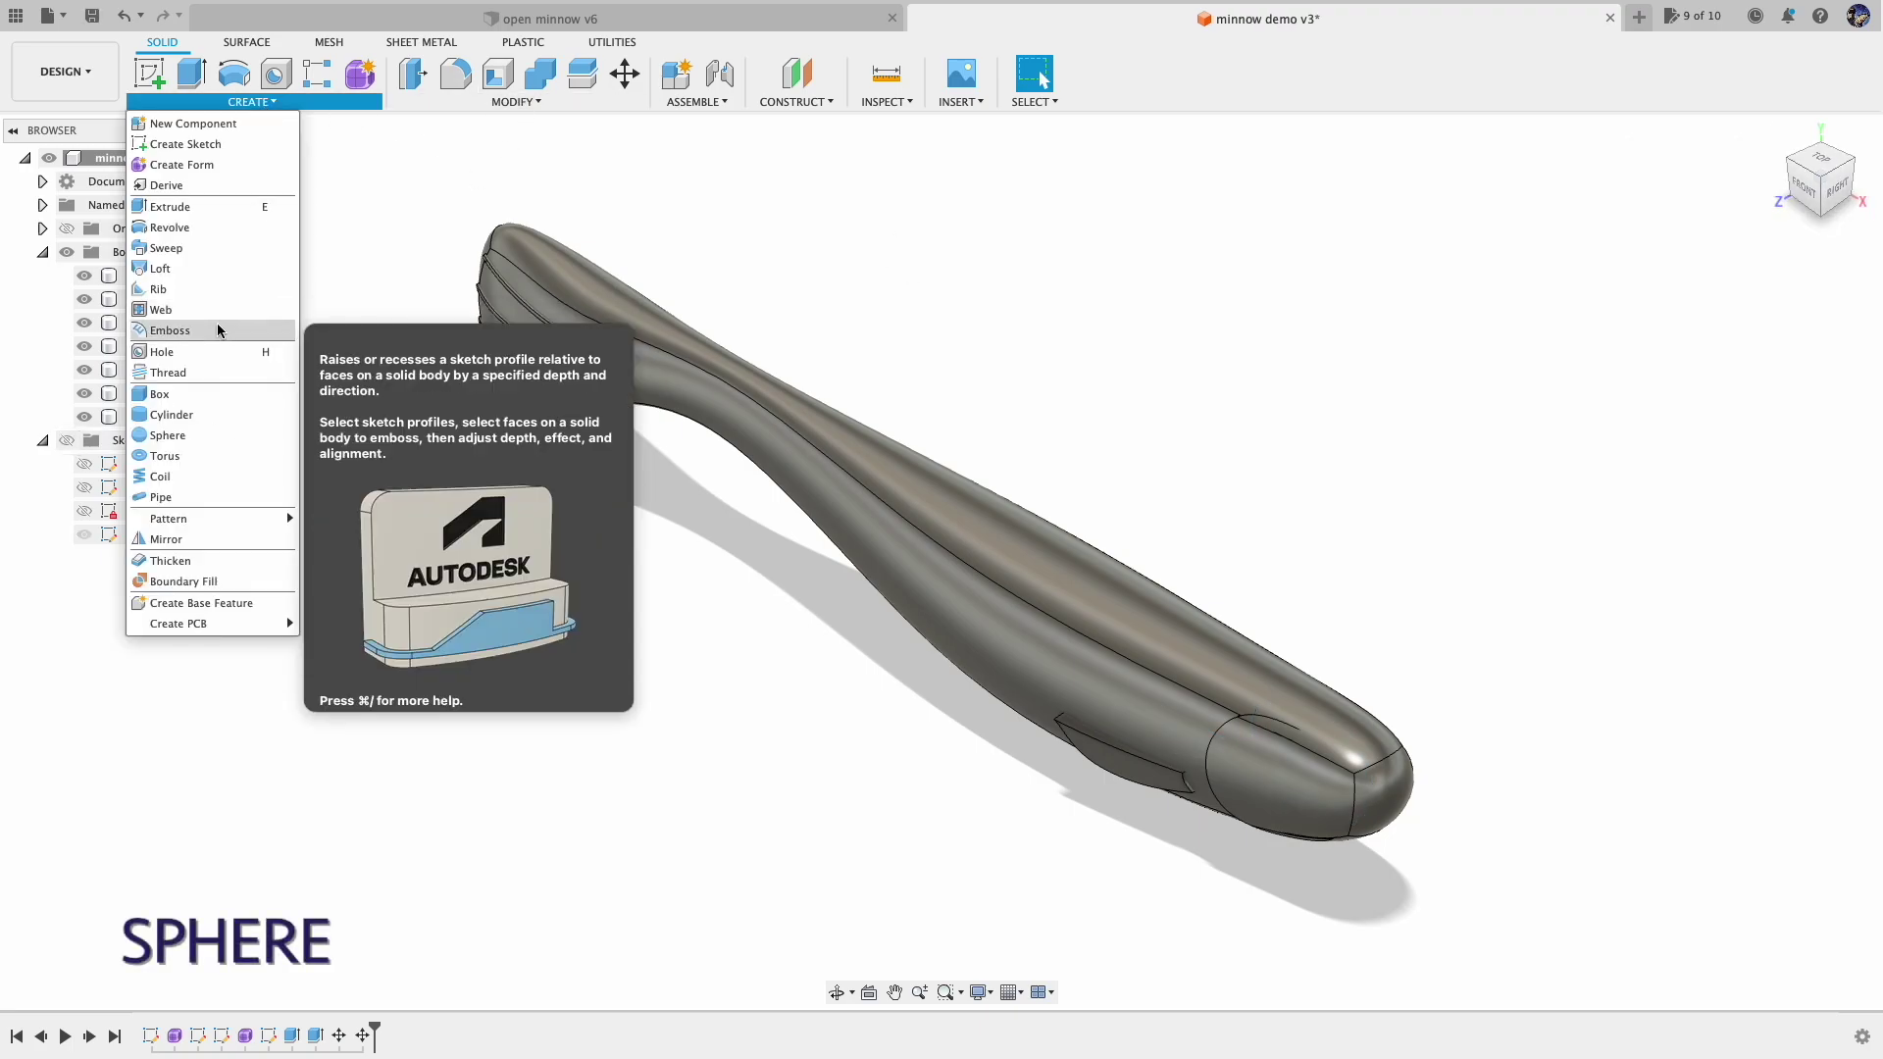
{"action": "left_click", "coordinate": [168, 435]}
{"action": "left_click", "coordinate": [1251, 765]}
{"action": "left_click", "coordinate": [1777, 335]}
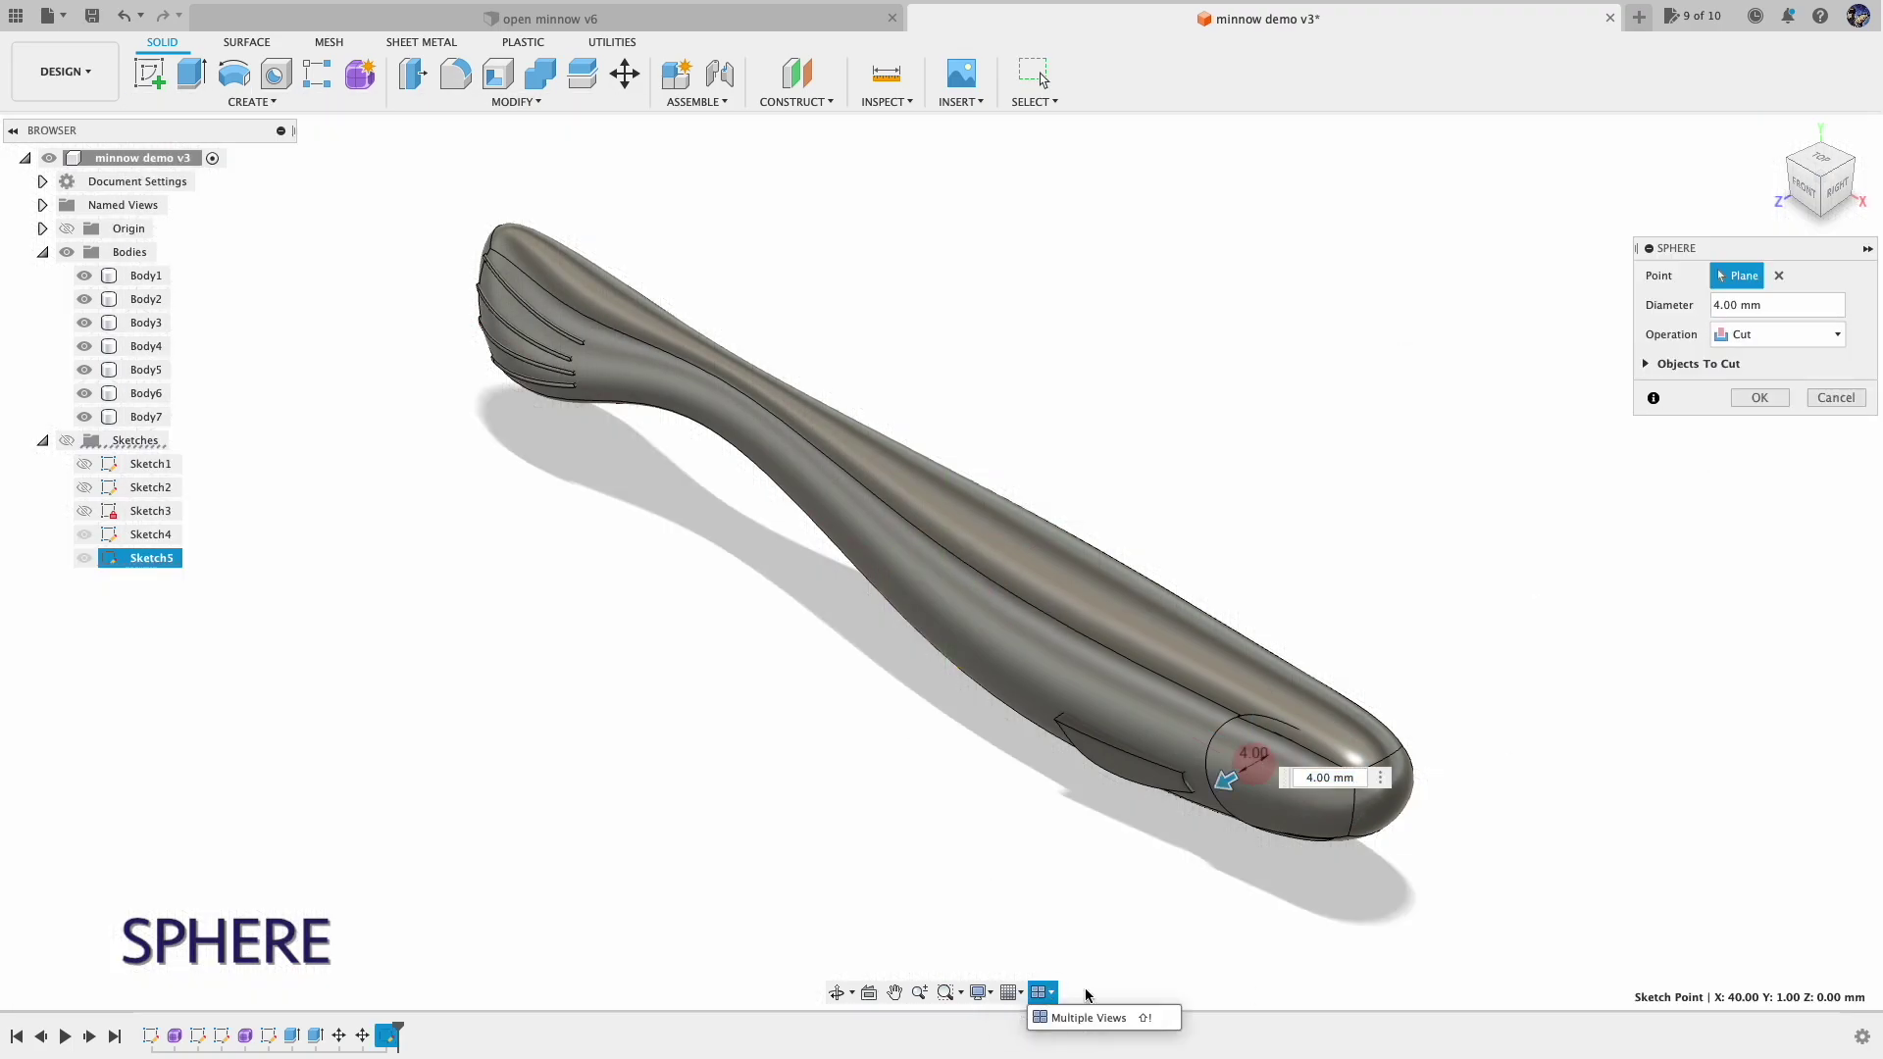
{"action": "left_click", "coordinate": [1089, 1017]}
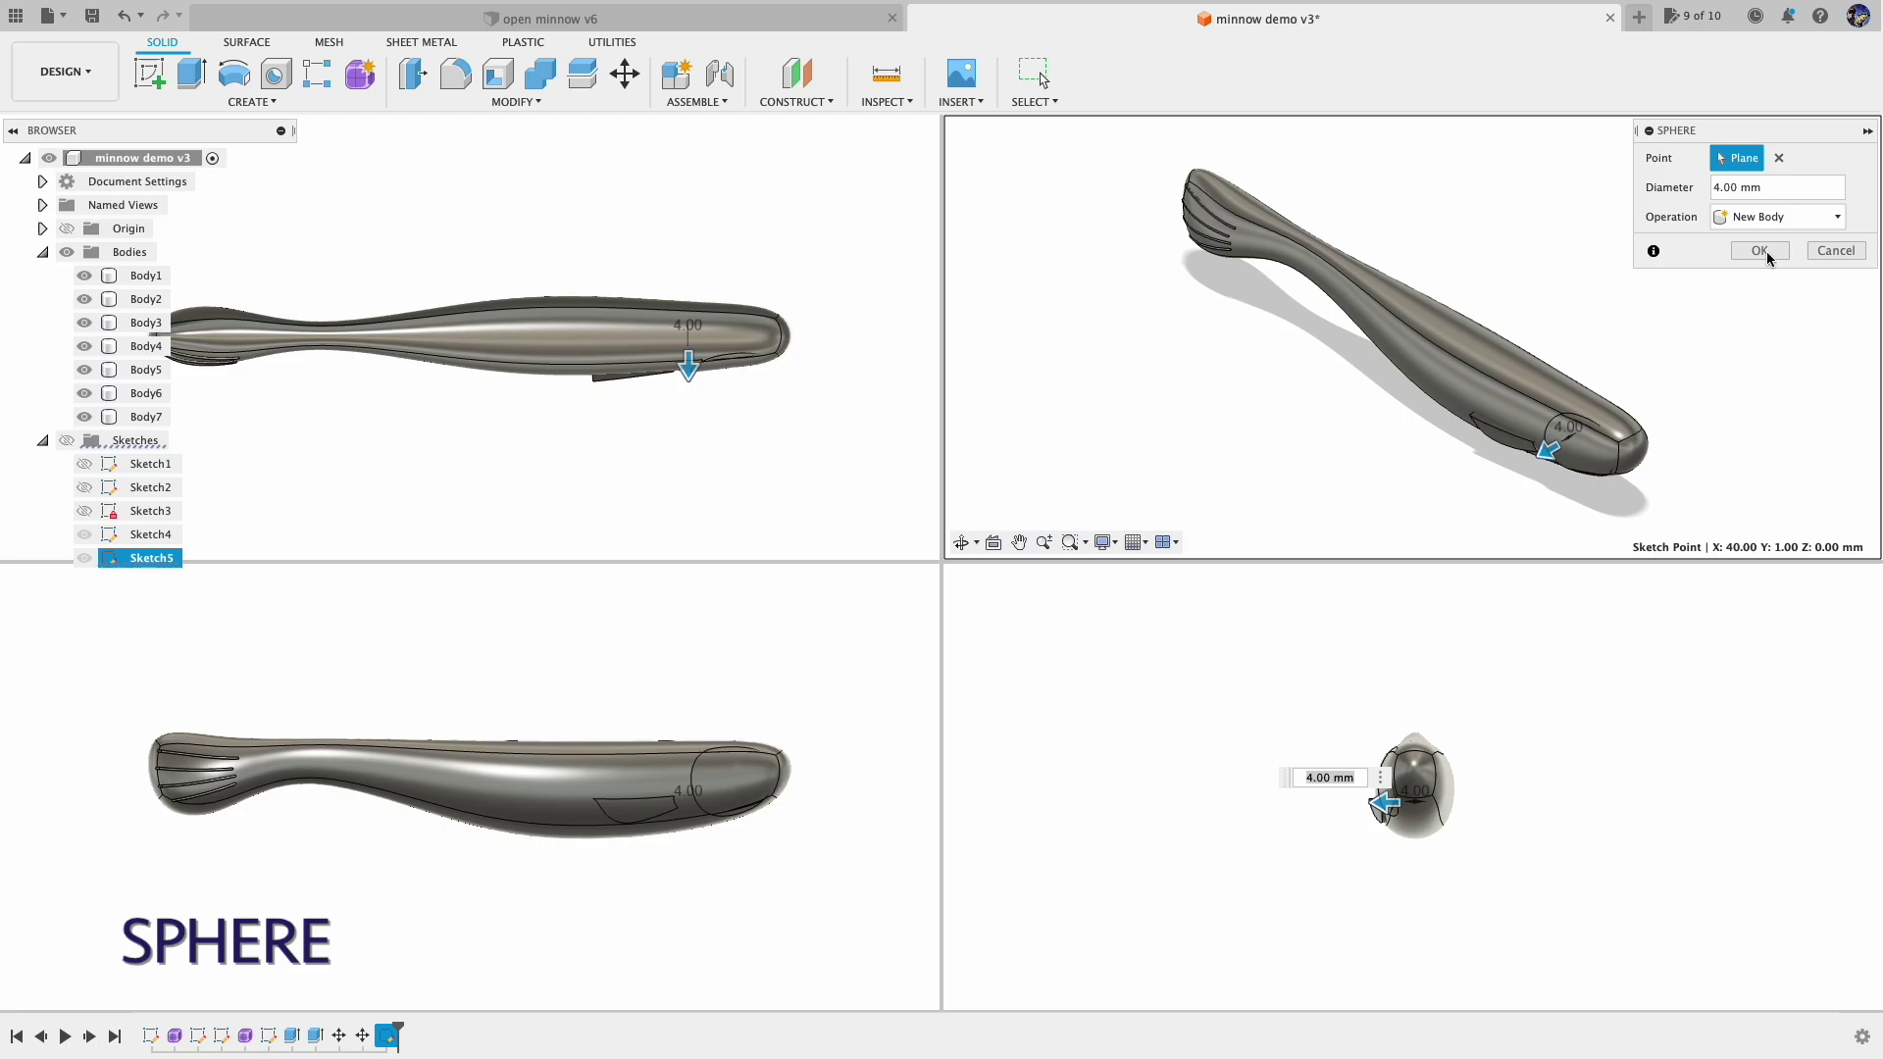
{"action": "left_click", "coordinate": [1759, 251]}
{"action": "left_click", "coordinate": [147, 440]}
{"action": "key", "text": "m"}
{"action": "left_click_drag", "start_coordinate": [709, 792], "coordinate": [741, 764]}
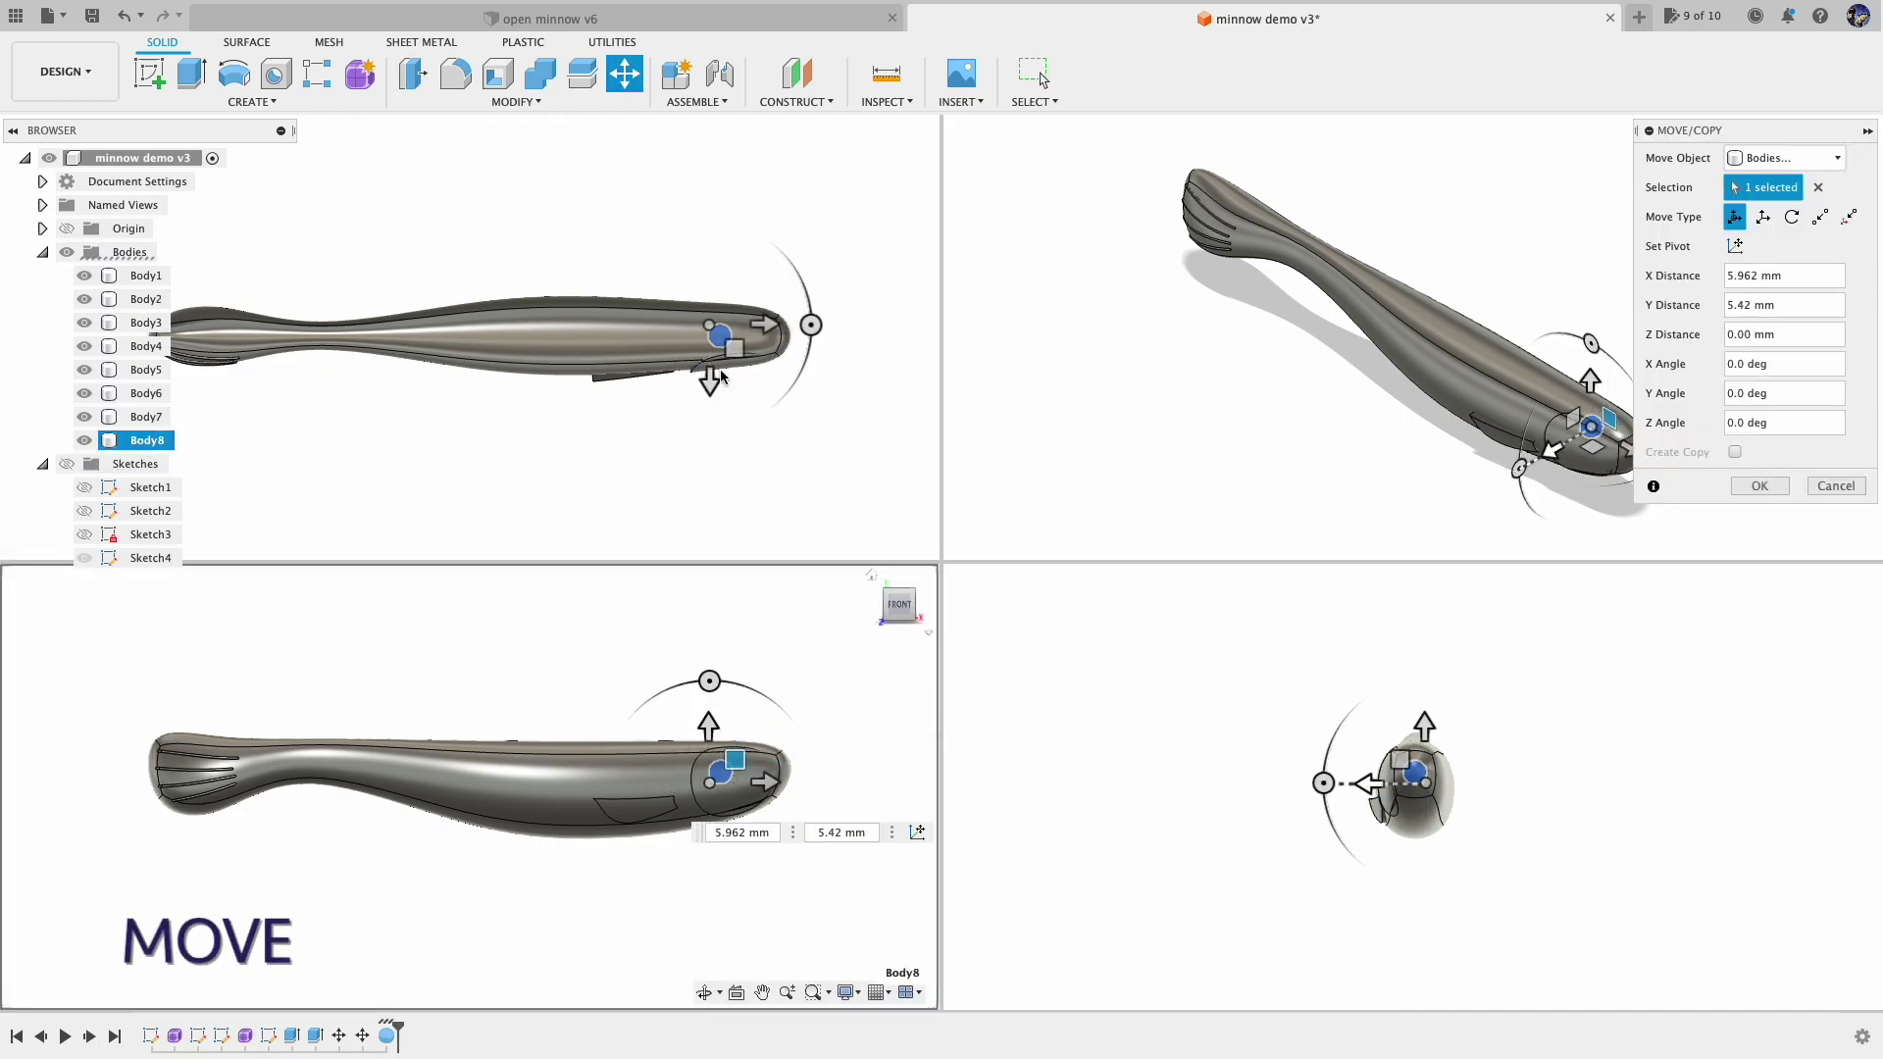
{"action": "key", "text": "Return"}
Step: Scale the sphere non-uniformly to 0.307 in Z to flatten it
{"action": "left_click", "coordinate": [516, 101]}
{"action": "left_click", "coordinate": [549, 245]}
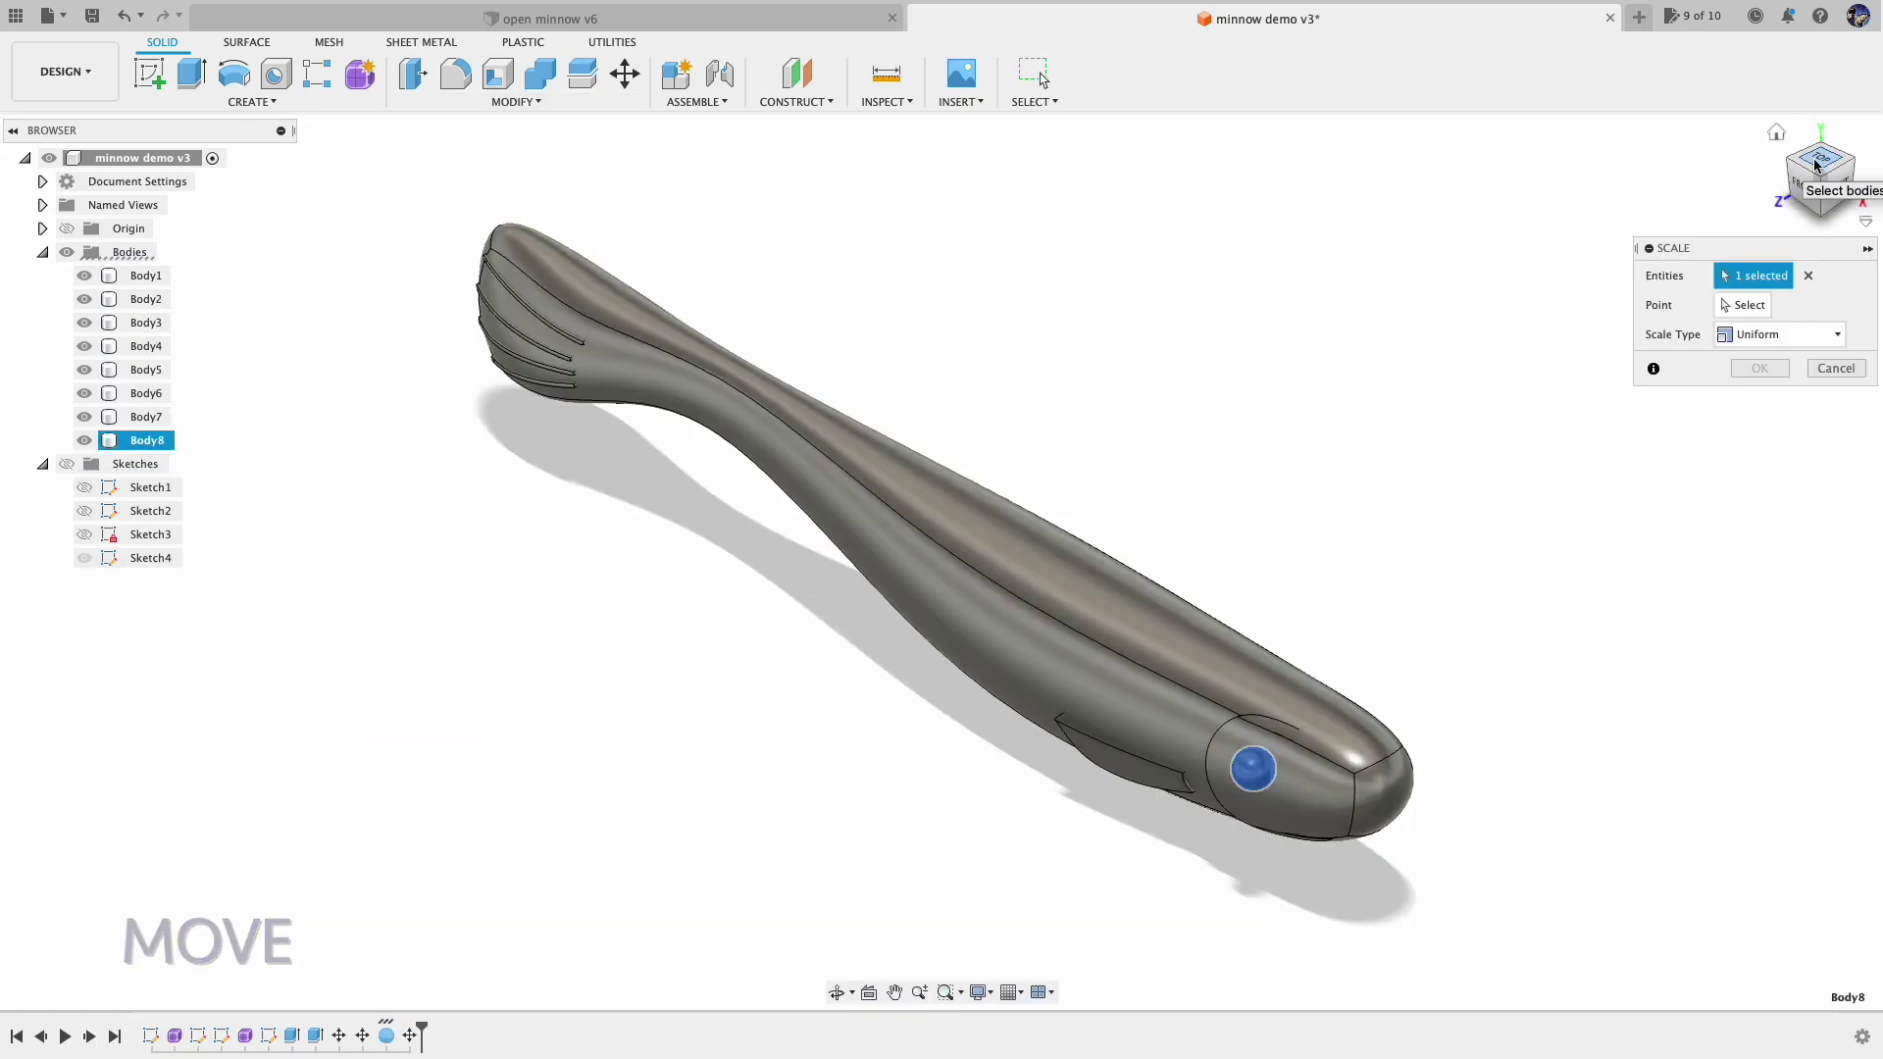
{"action": "left_click", "coordinate": [1816, 163]}
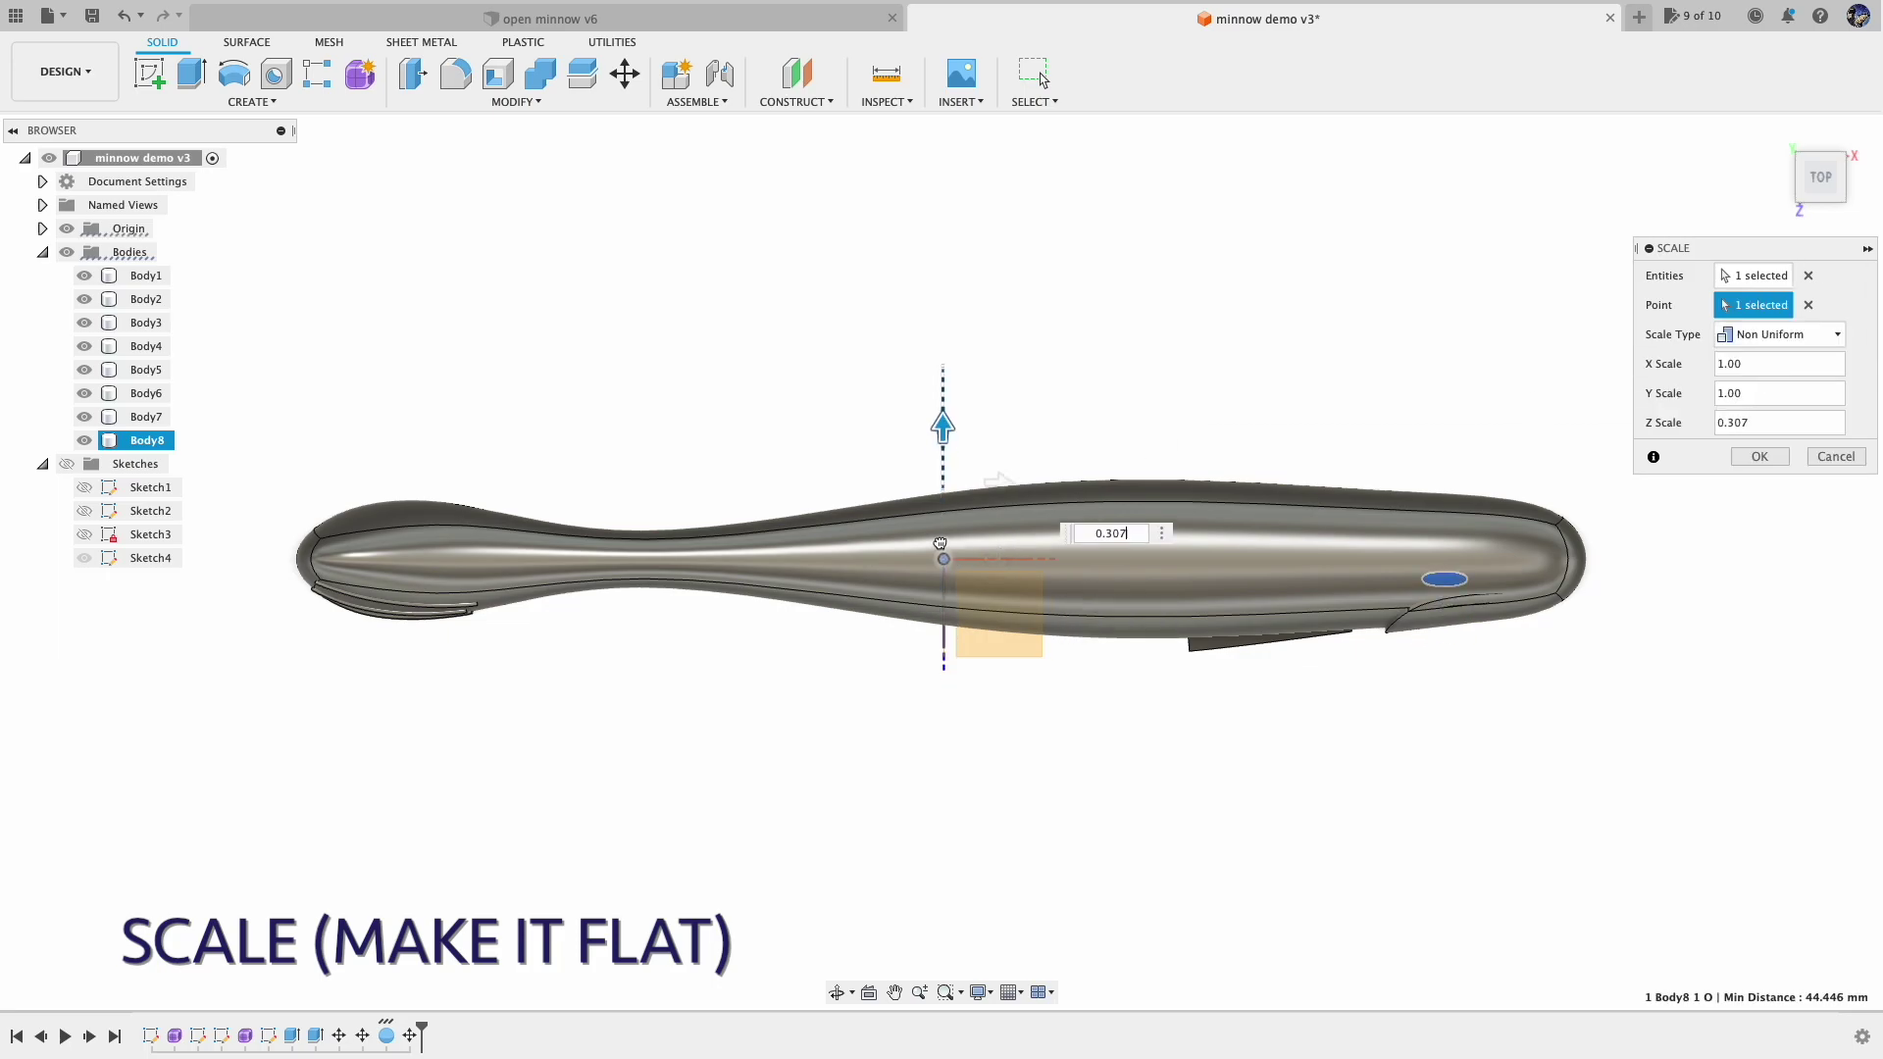
{"action": "key", "text": "Return"}
Step: Seat the flattened eye against the head side, then return to a single viewport
{"action": "key", "text": "Escape"}
{"action": "left_click", "coordinate": [1367, 549]}
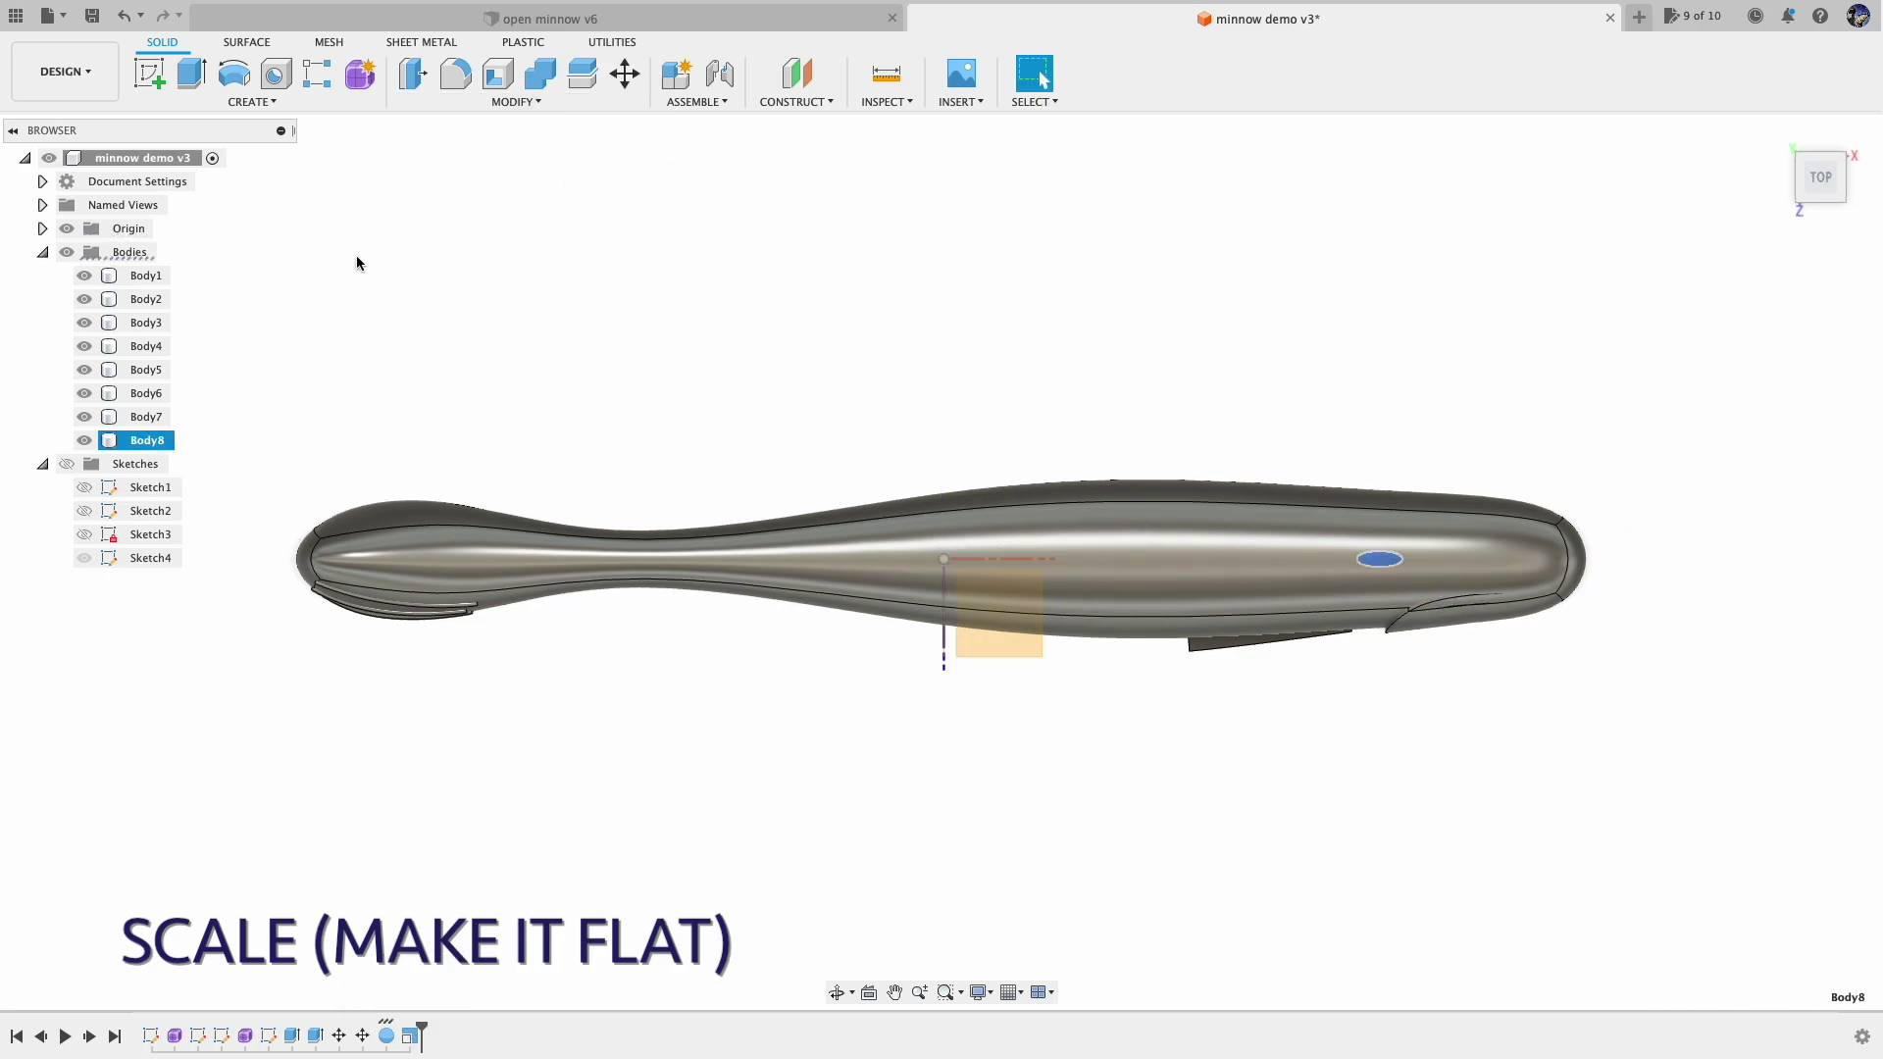
{"action": "key", "text": "m"}
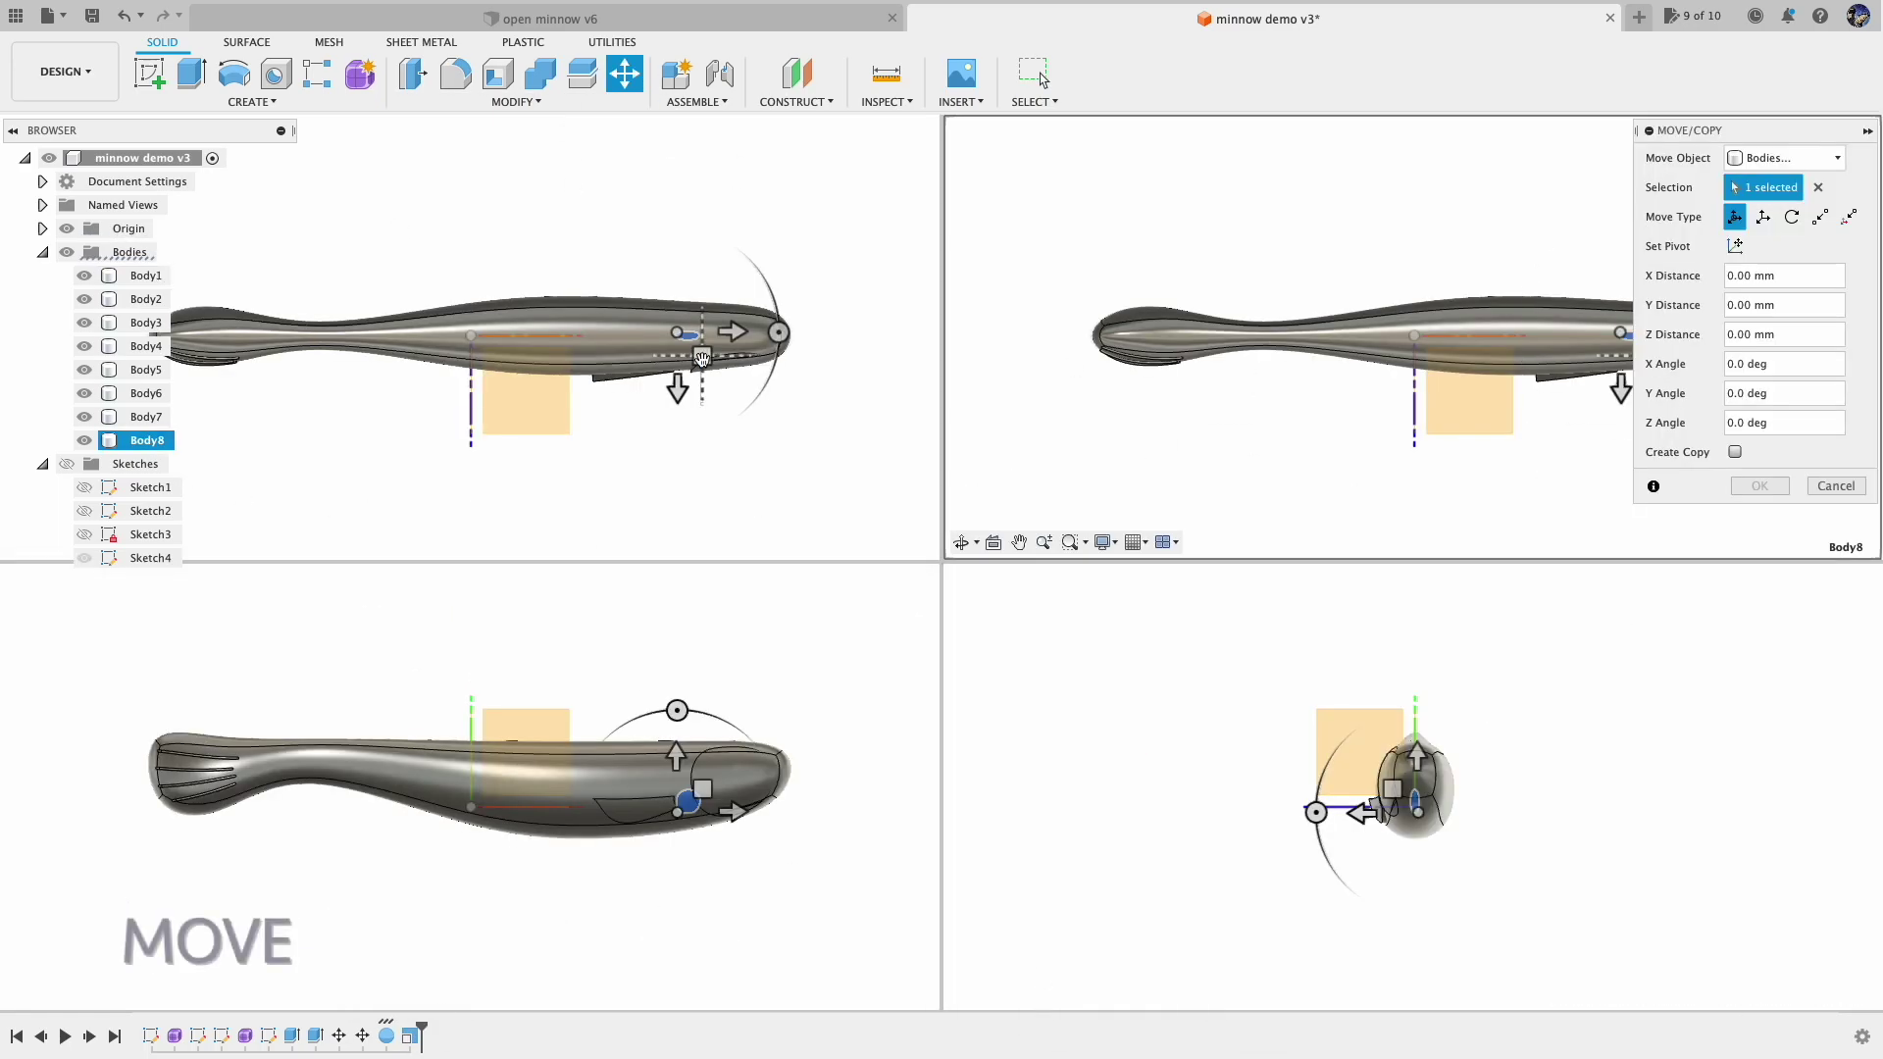
{"action": "left_click_drag", "start_coordinate": [702, 790], "coordinate": [732, 766]}
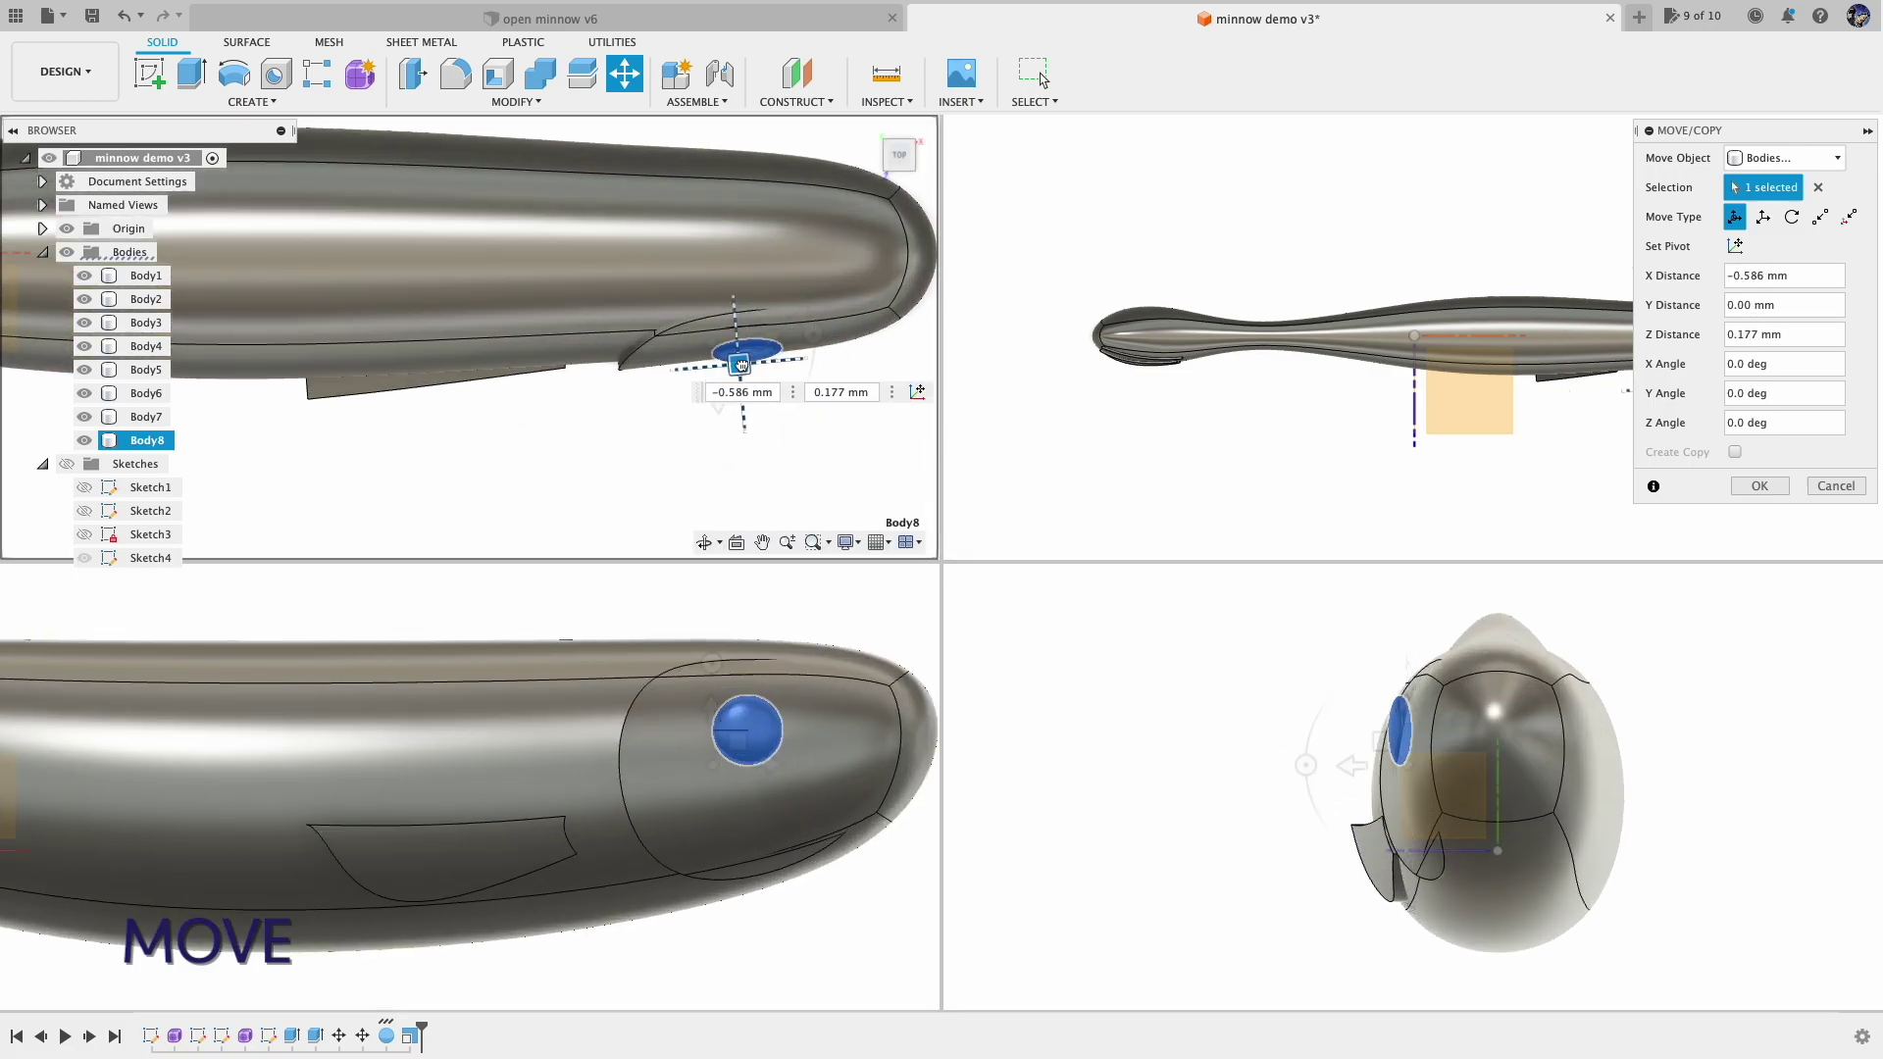
{"action": "left_click_drag", "start_coordinate": [1310, 775], "coordinate": [1307, 755]}
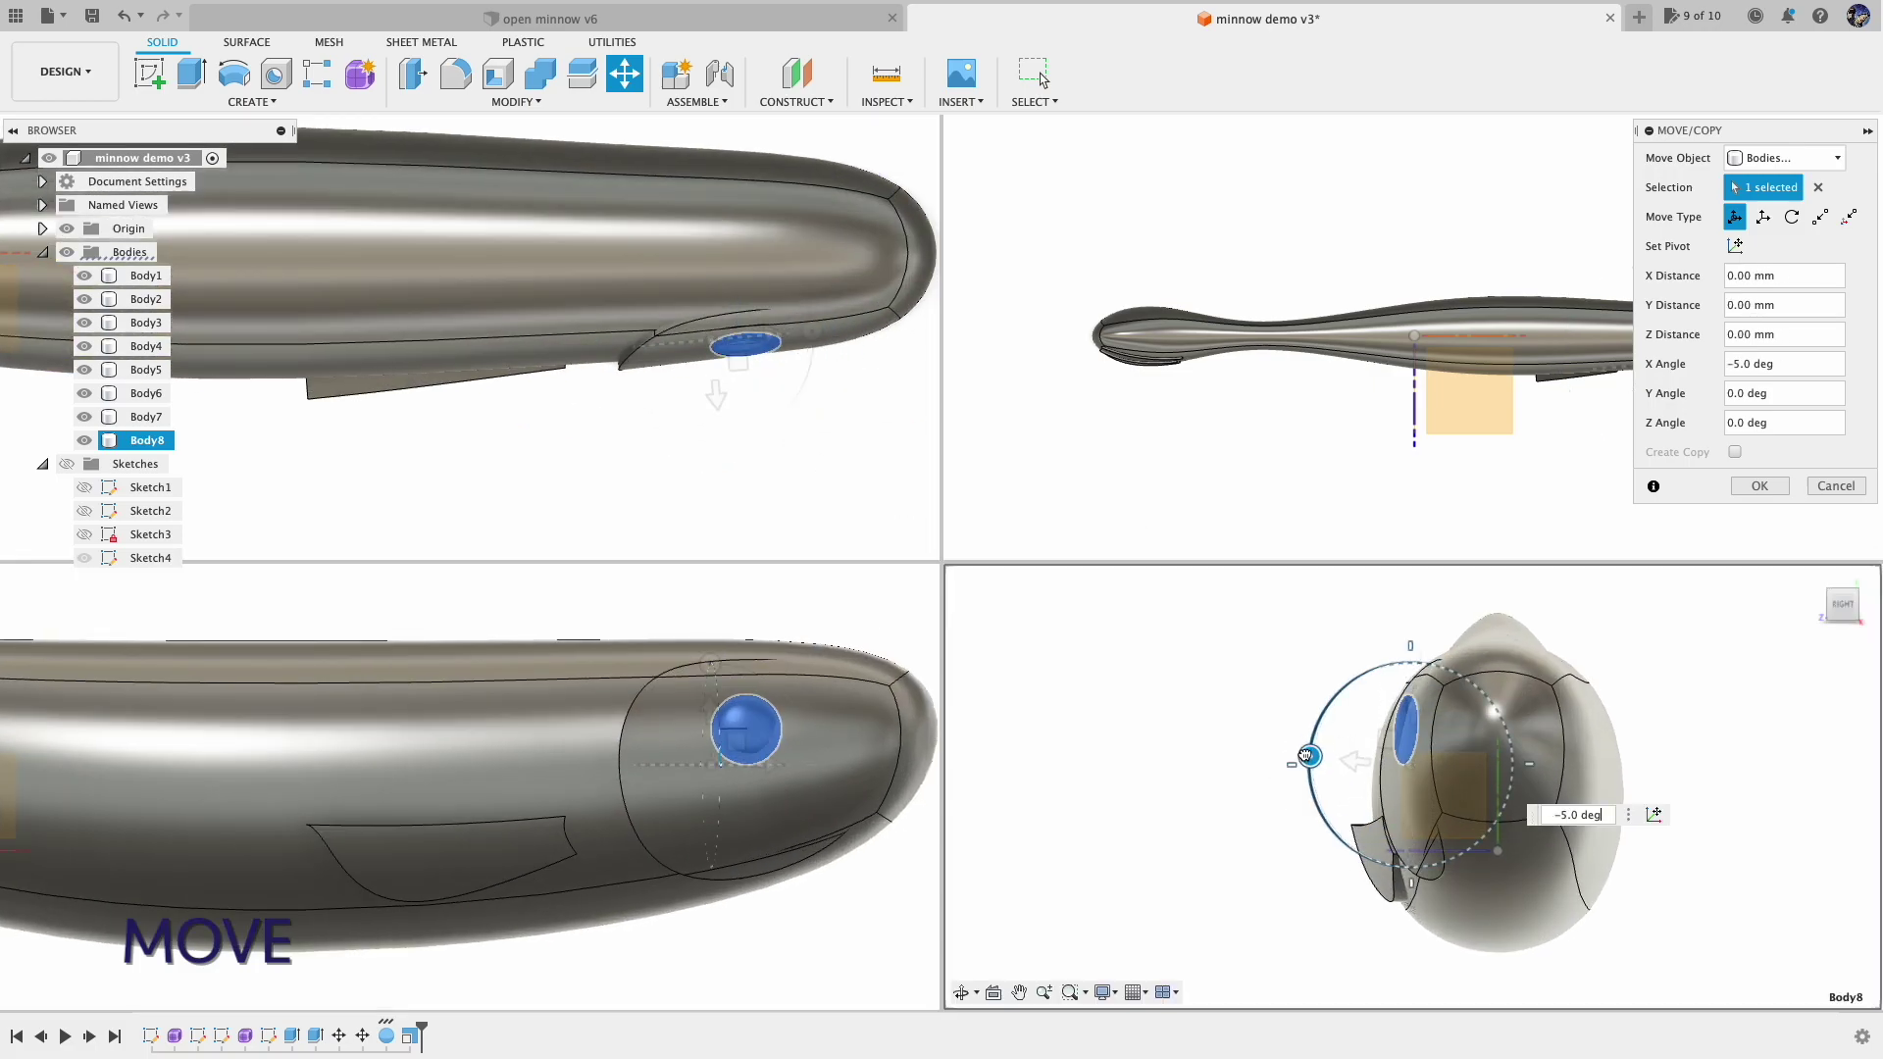
{"action": "left_click", "coordinate": [1759, 485]}
{"action": "left_click", "coordinate": [1167, 992]}
{"action": "left_click", "coordinate": [1198, 947]}
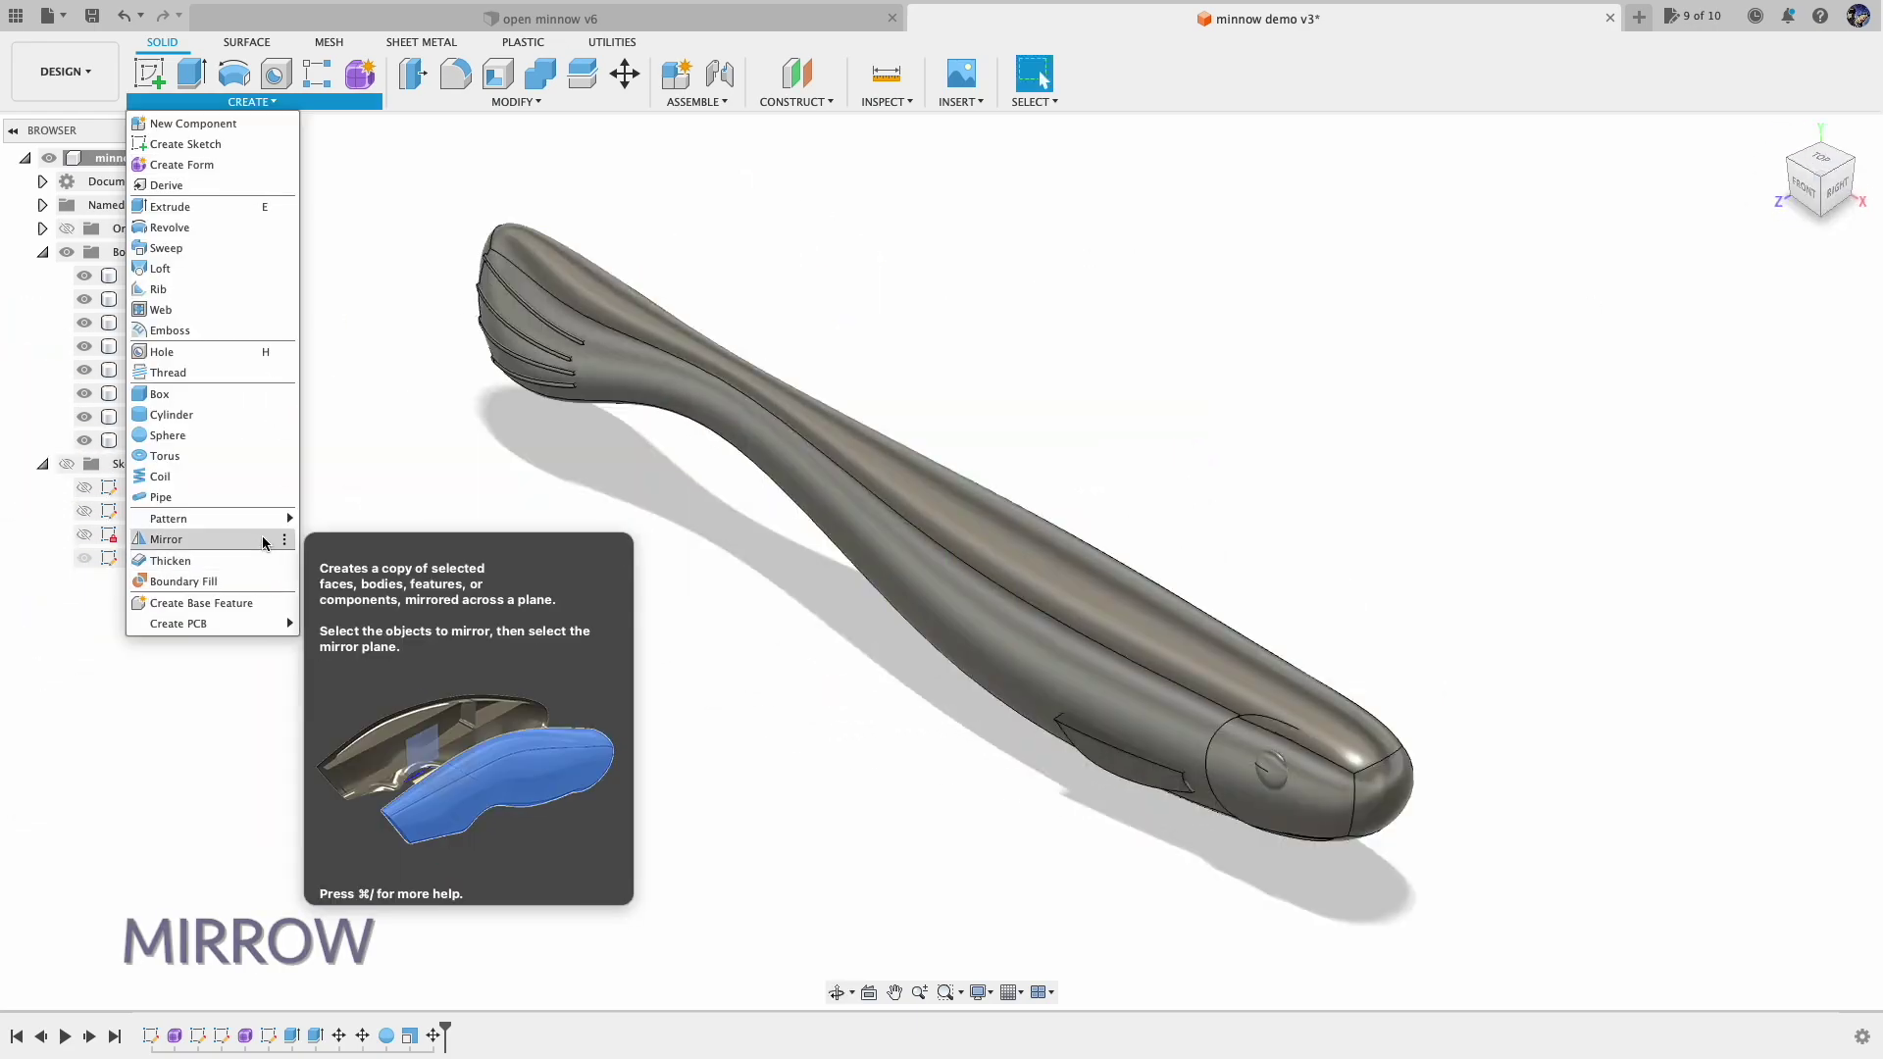
Step: Mirror the head, eye and tail slit bodies across the centre plane as new bodies
{"action": "left_click", "coordinate": [263, 539]}
{"action": "left_click", "coordinate": [1272, 770]}
{"action": "left_click", "coordinate": [1128, 736]}
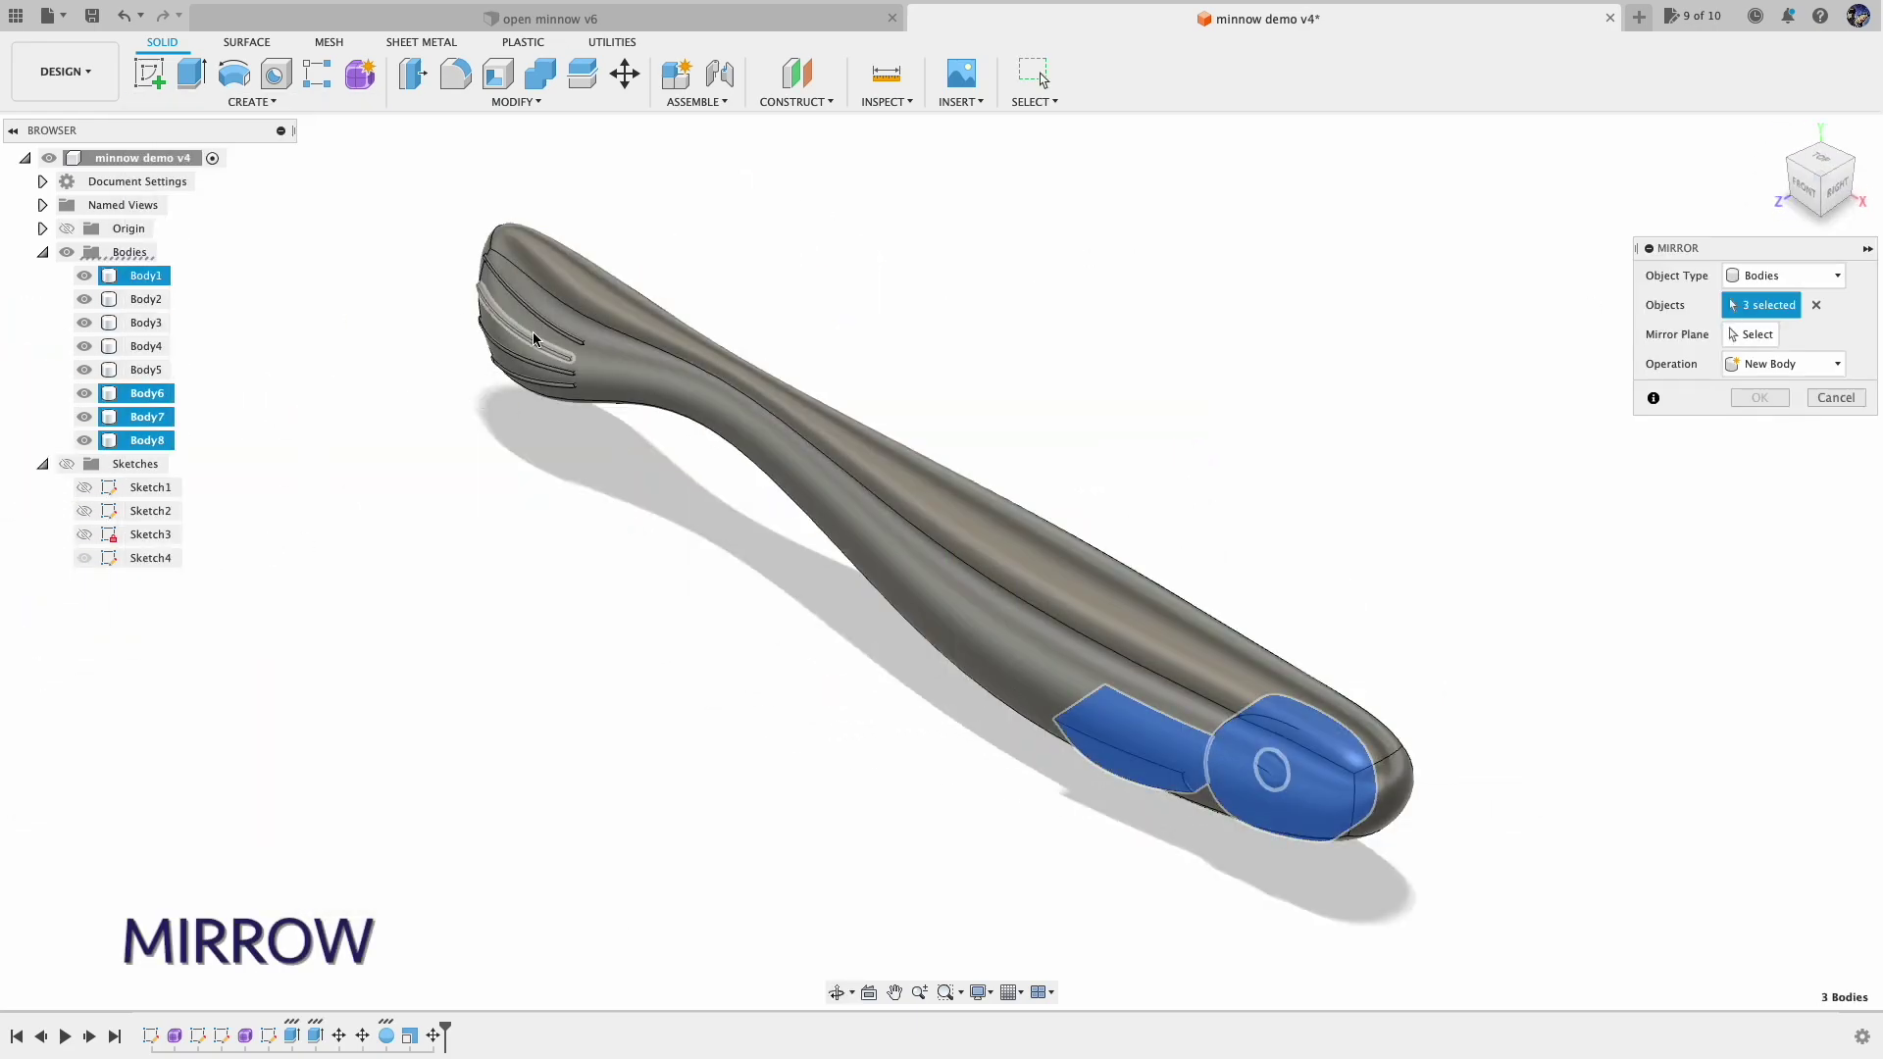
{"action": "left_click_drag", "start_coordinate": [445, 250], "coordinate": [515, 388]}
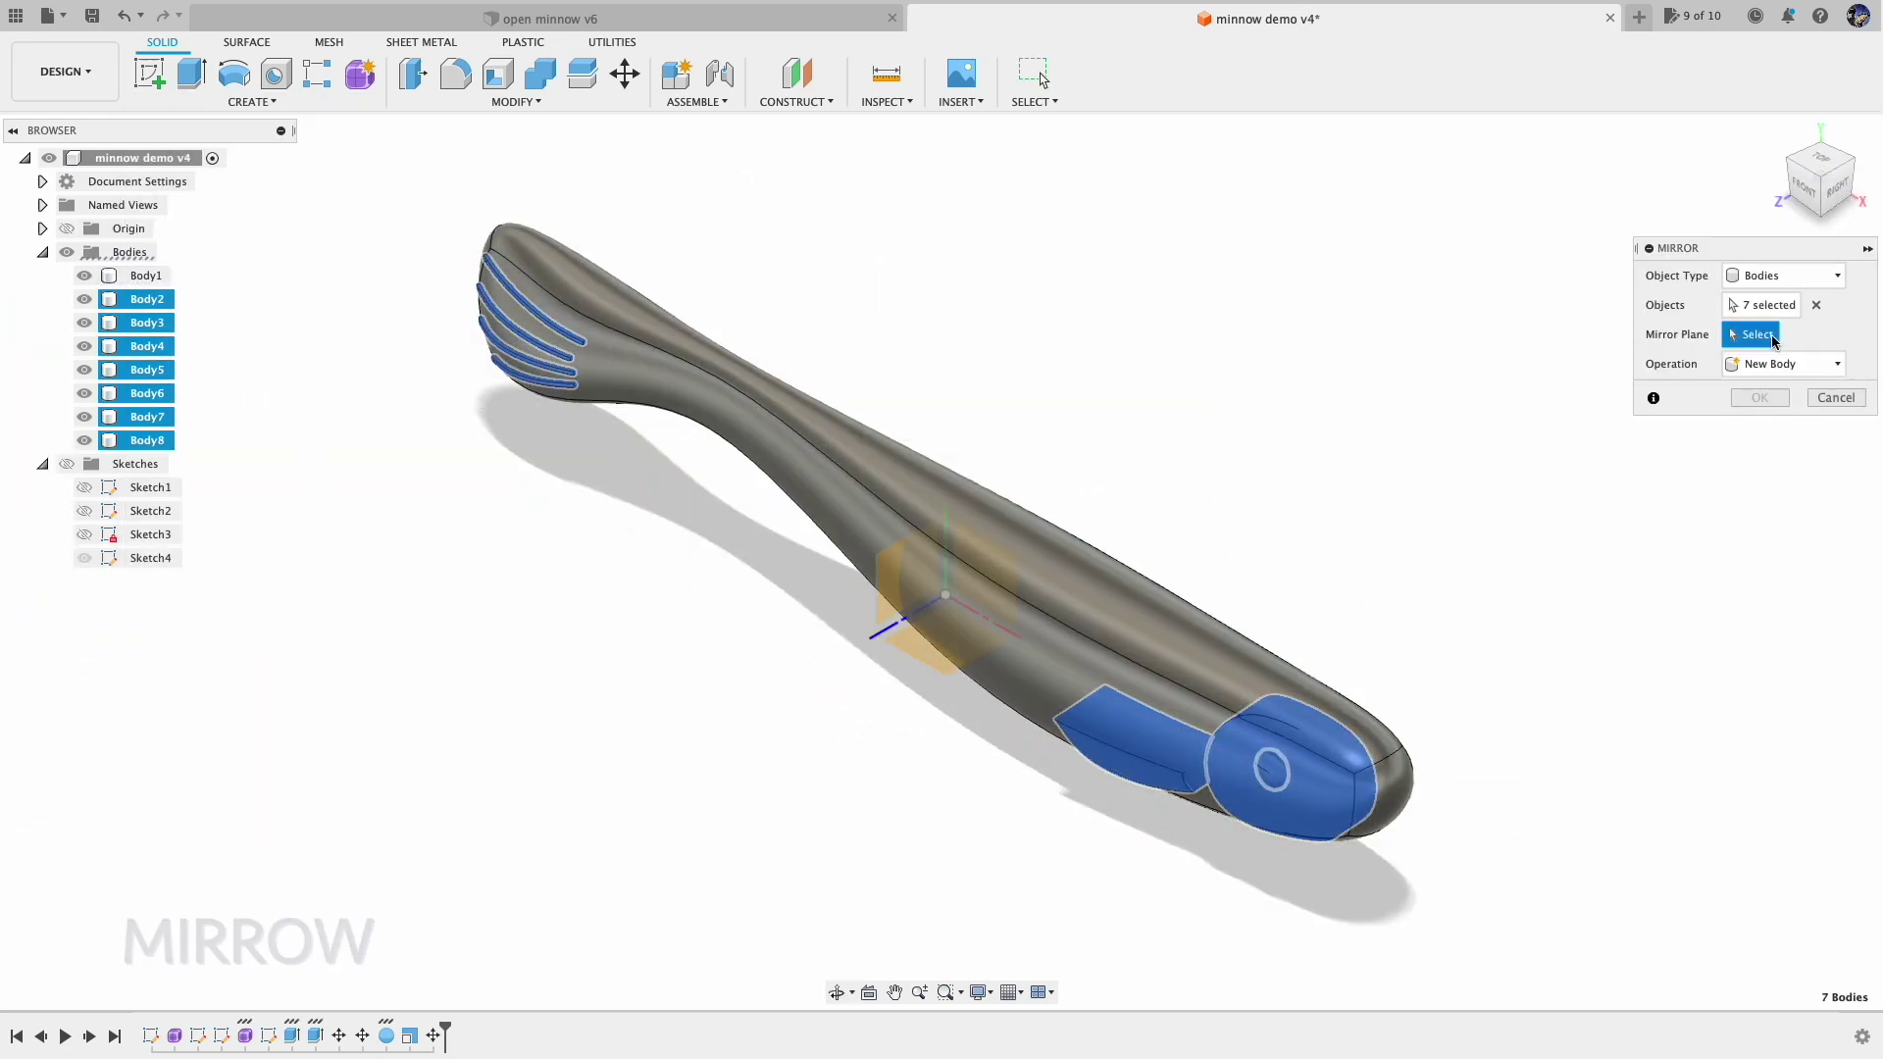
{"action": "left_click", "coordinate": [983, 574]}
{"action": "left_click", "coordinate": [1782, 390]}
{"action": "left_click", "coordinate": [1793, 397]}
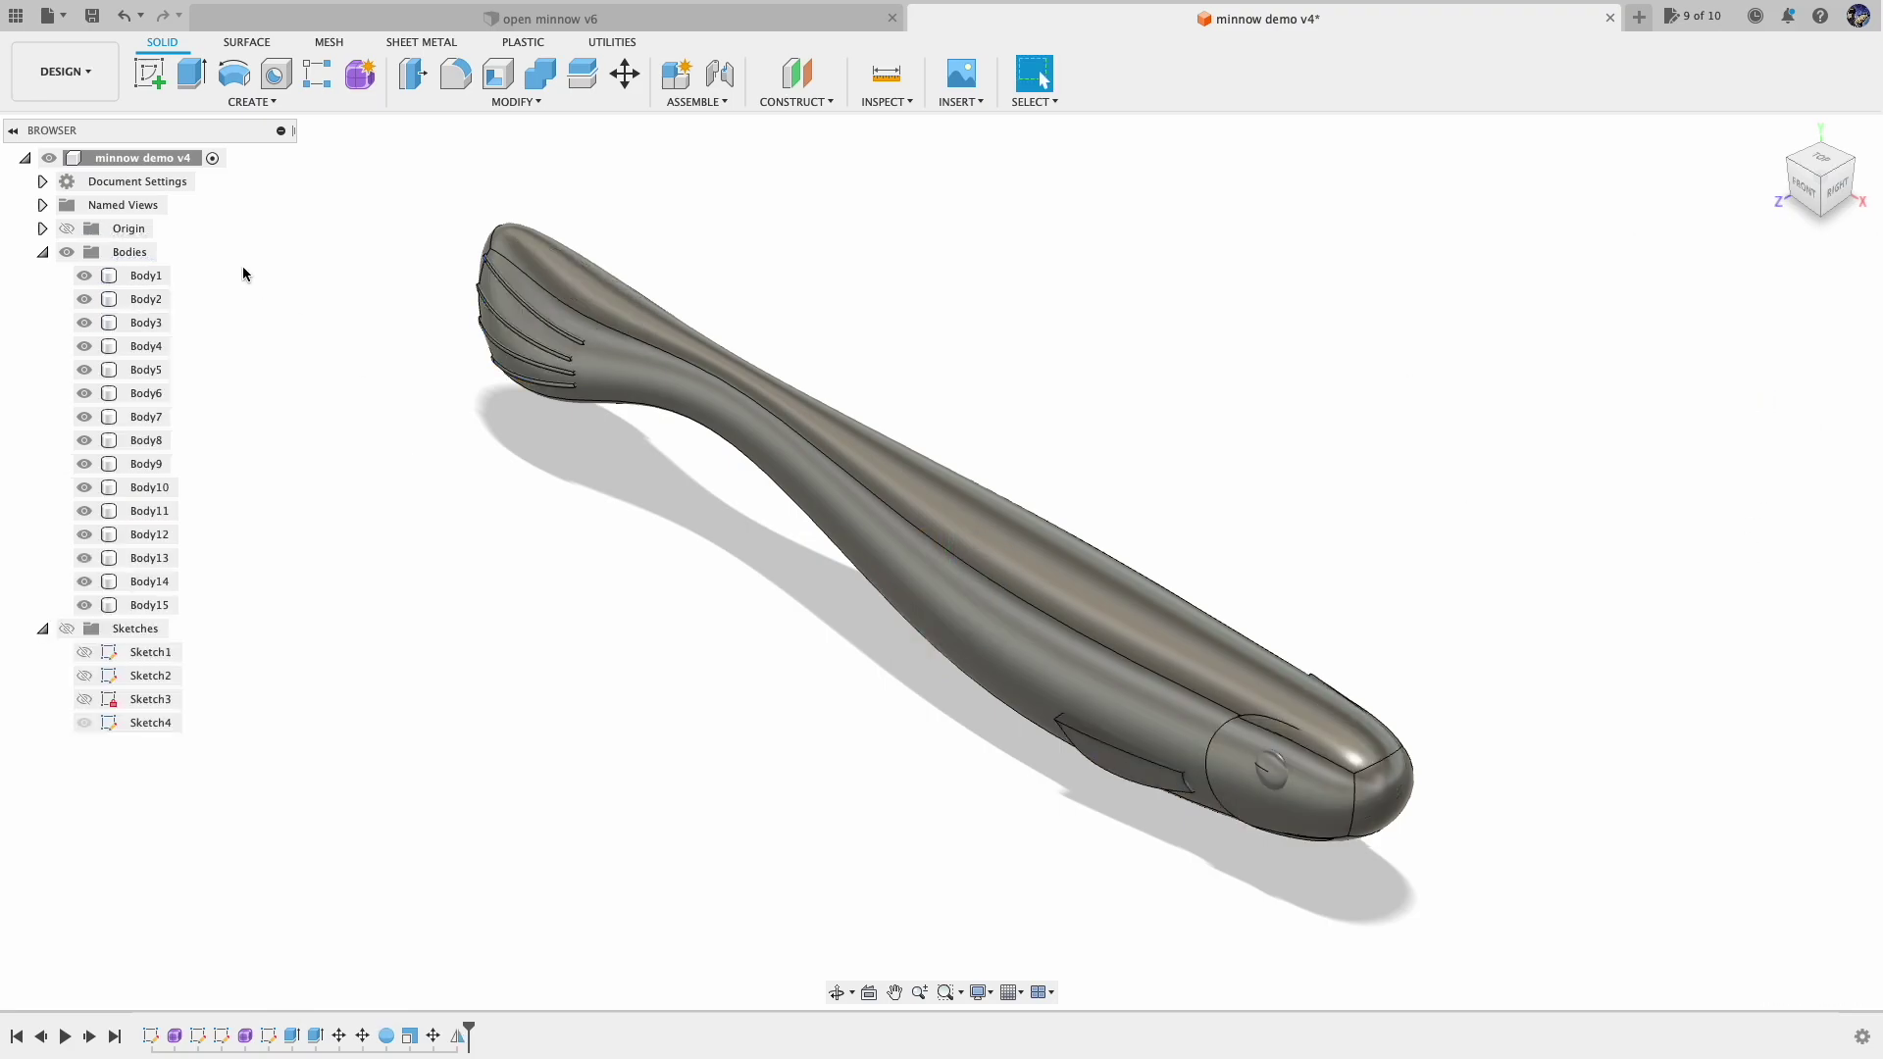
Step: Combine all other bodies into Body1 as a single minnow body
{"action": "left_click_drag", "start_coordinate": [249, 275], "coordinate": [66, 612]}
{"action": "left_click", "coordinate": [540, 74]}
{"action": "left_click", "coordinate": [819, 277]}
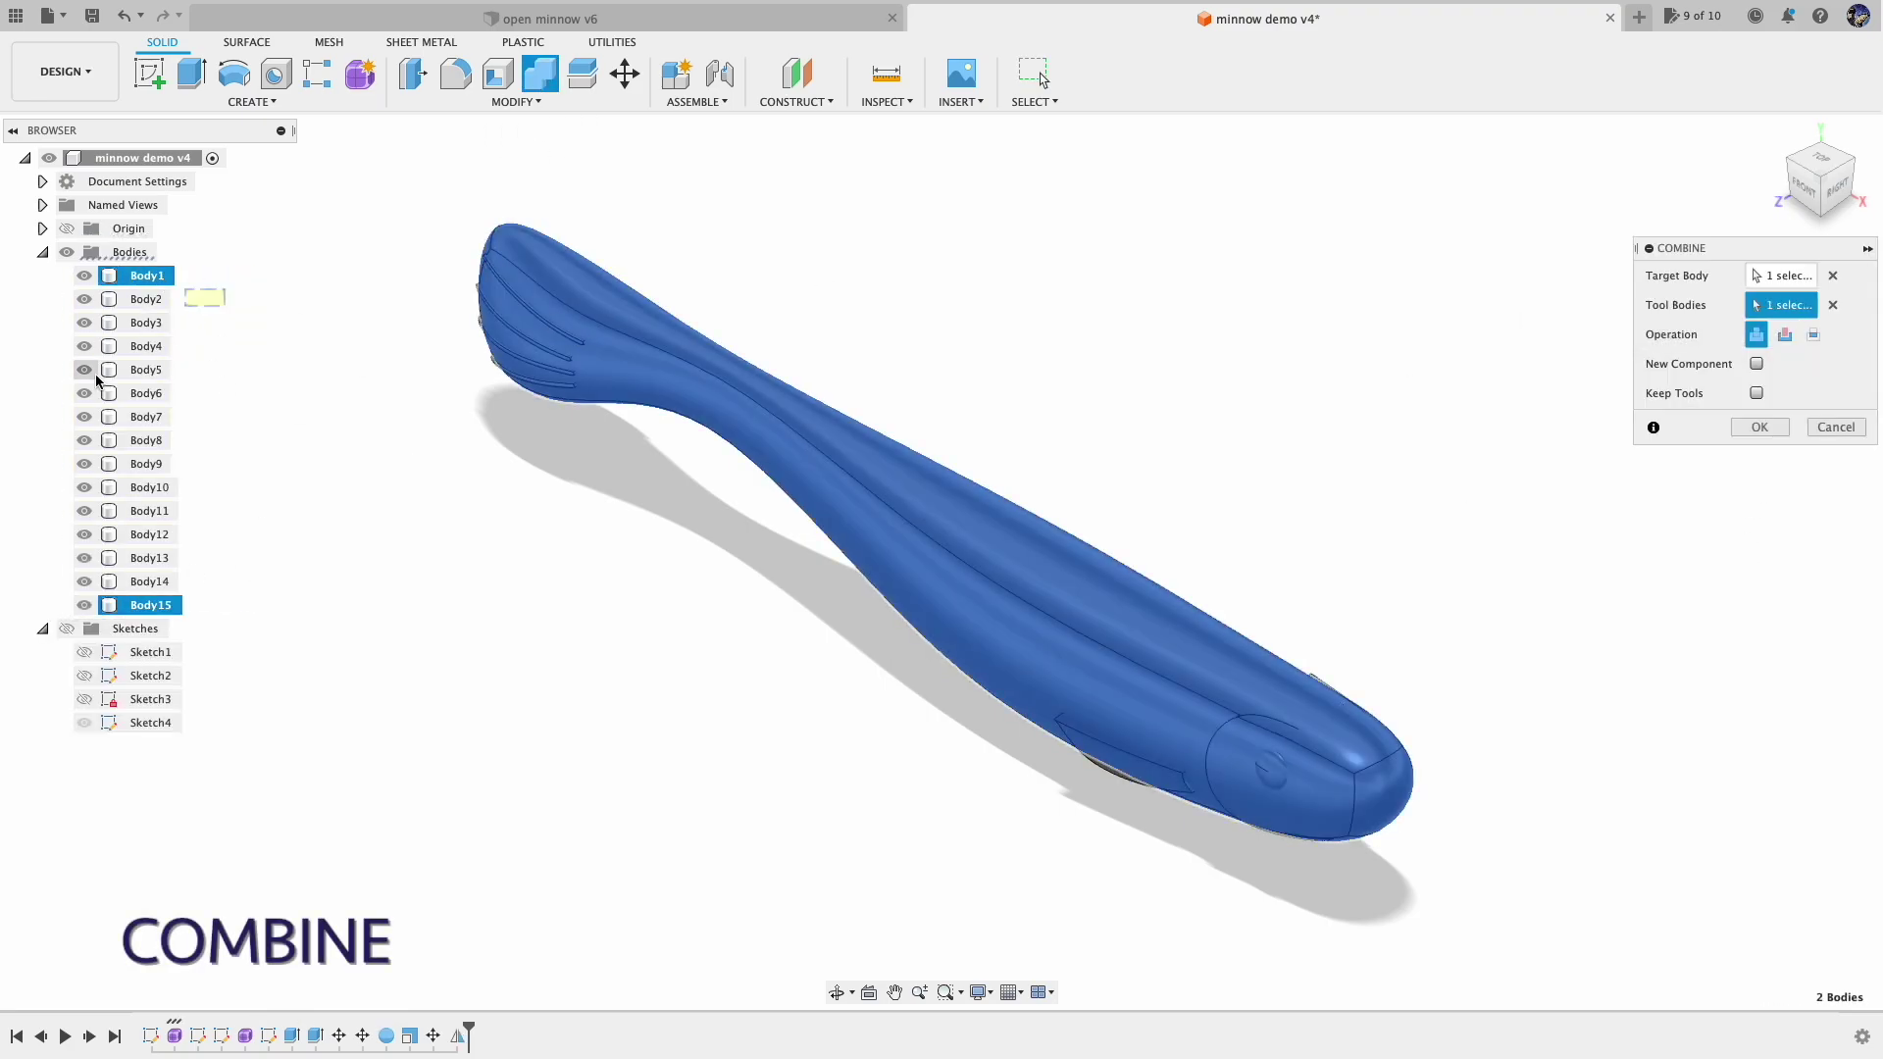
{"action": "left_click_drag", "start_coordinate": [225, 290], "coordinate": [547, 458]}
{"action": "left_click", "coordinate": [1760, 427]}
Step: Fillet the 12 head seam edges at 20 mm and return to the home view
{"action": "key", "text": "f"}
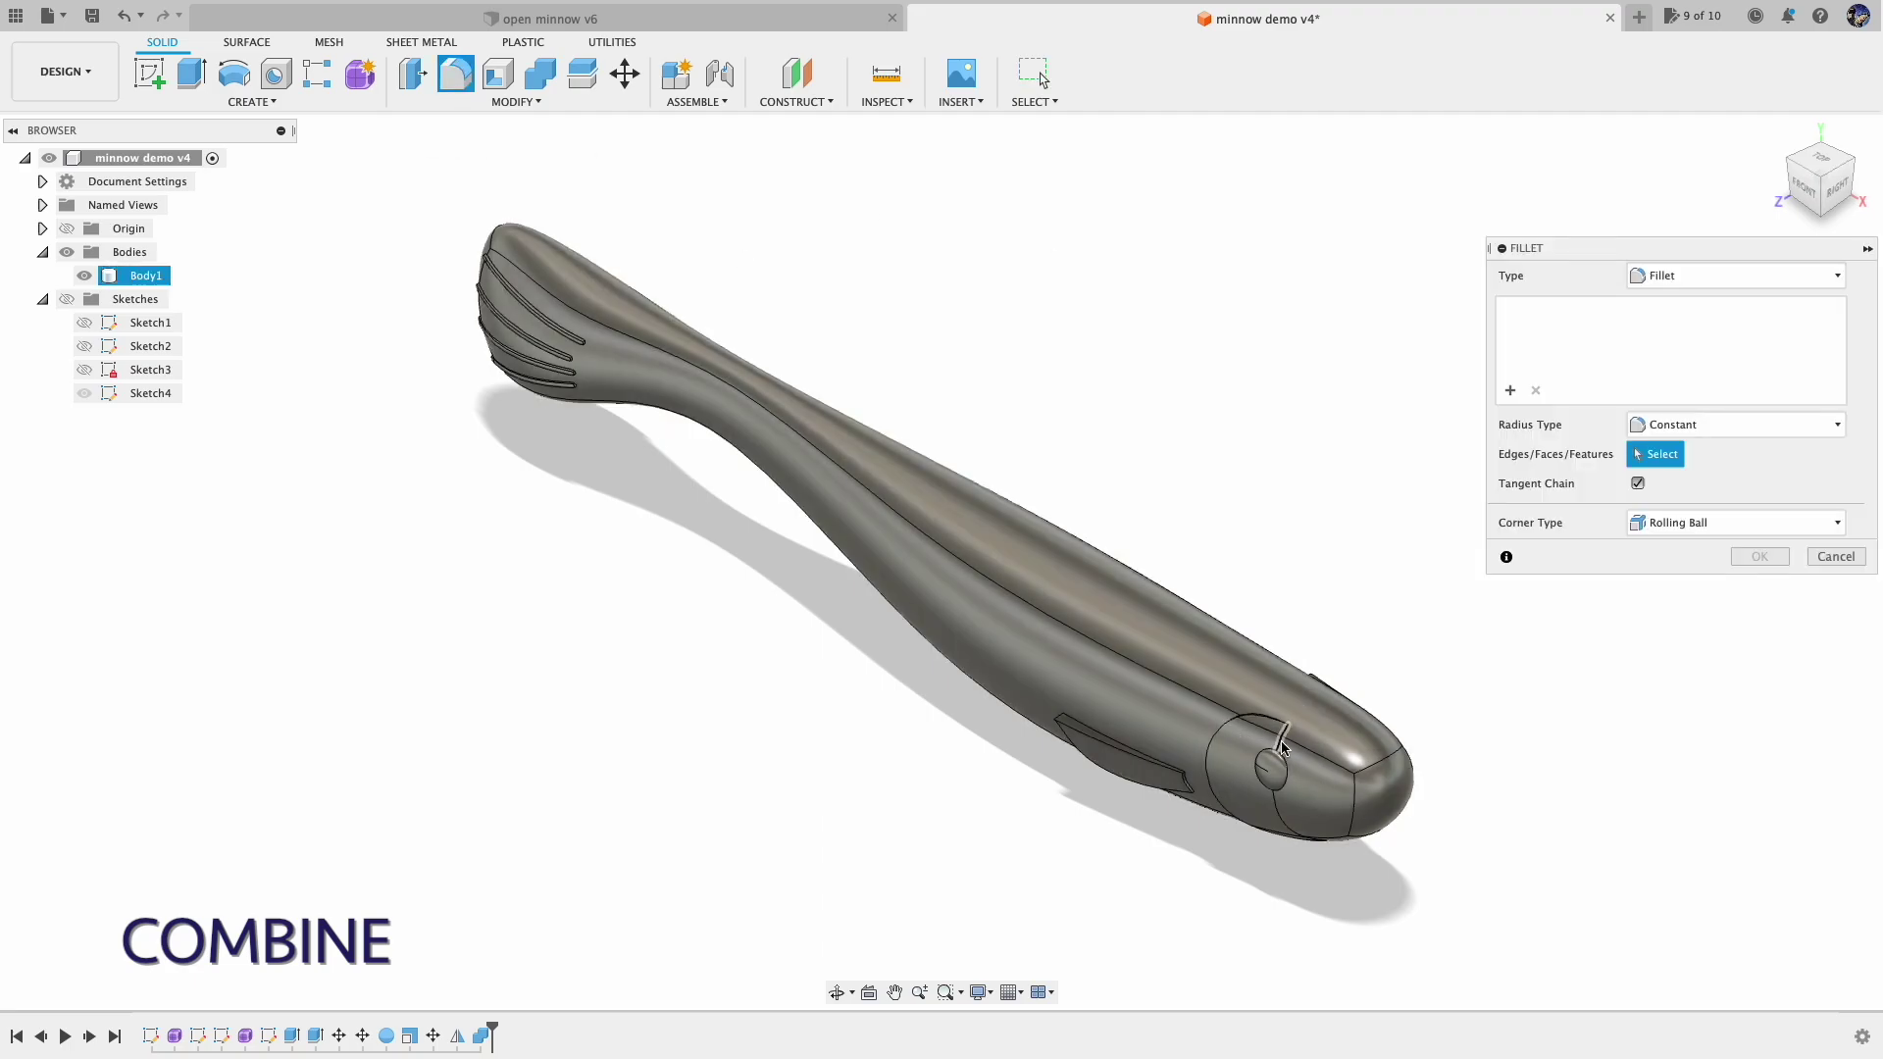
{"action": "left_click", "coordinate": [1216, 775]}
{"action": "middle_click_drag", "start_coordinate": [1480, 702], "coordinate": [446, 595], "text": "shift"}
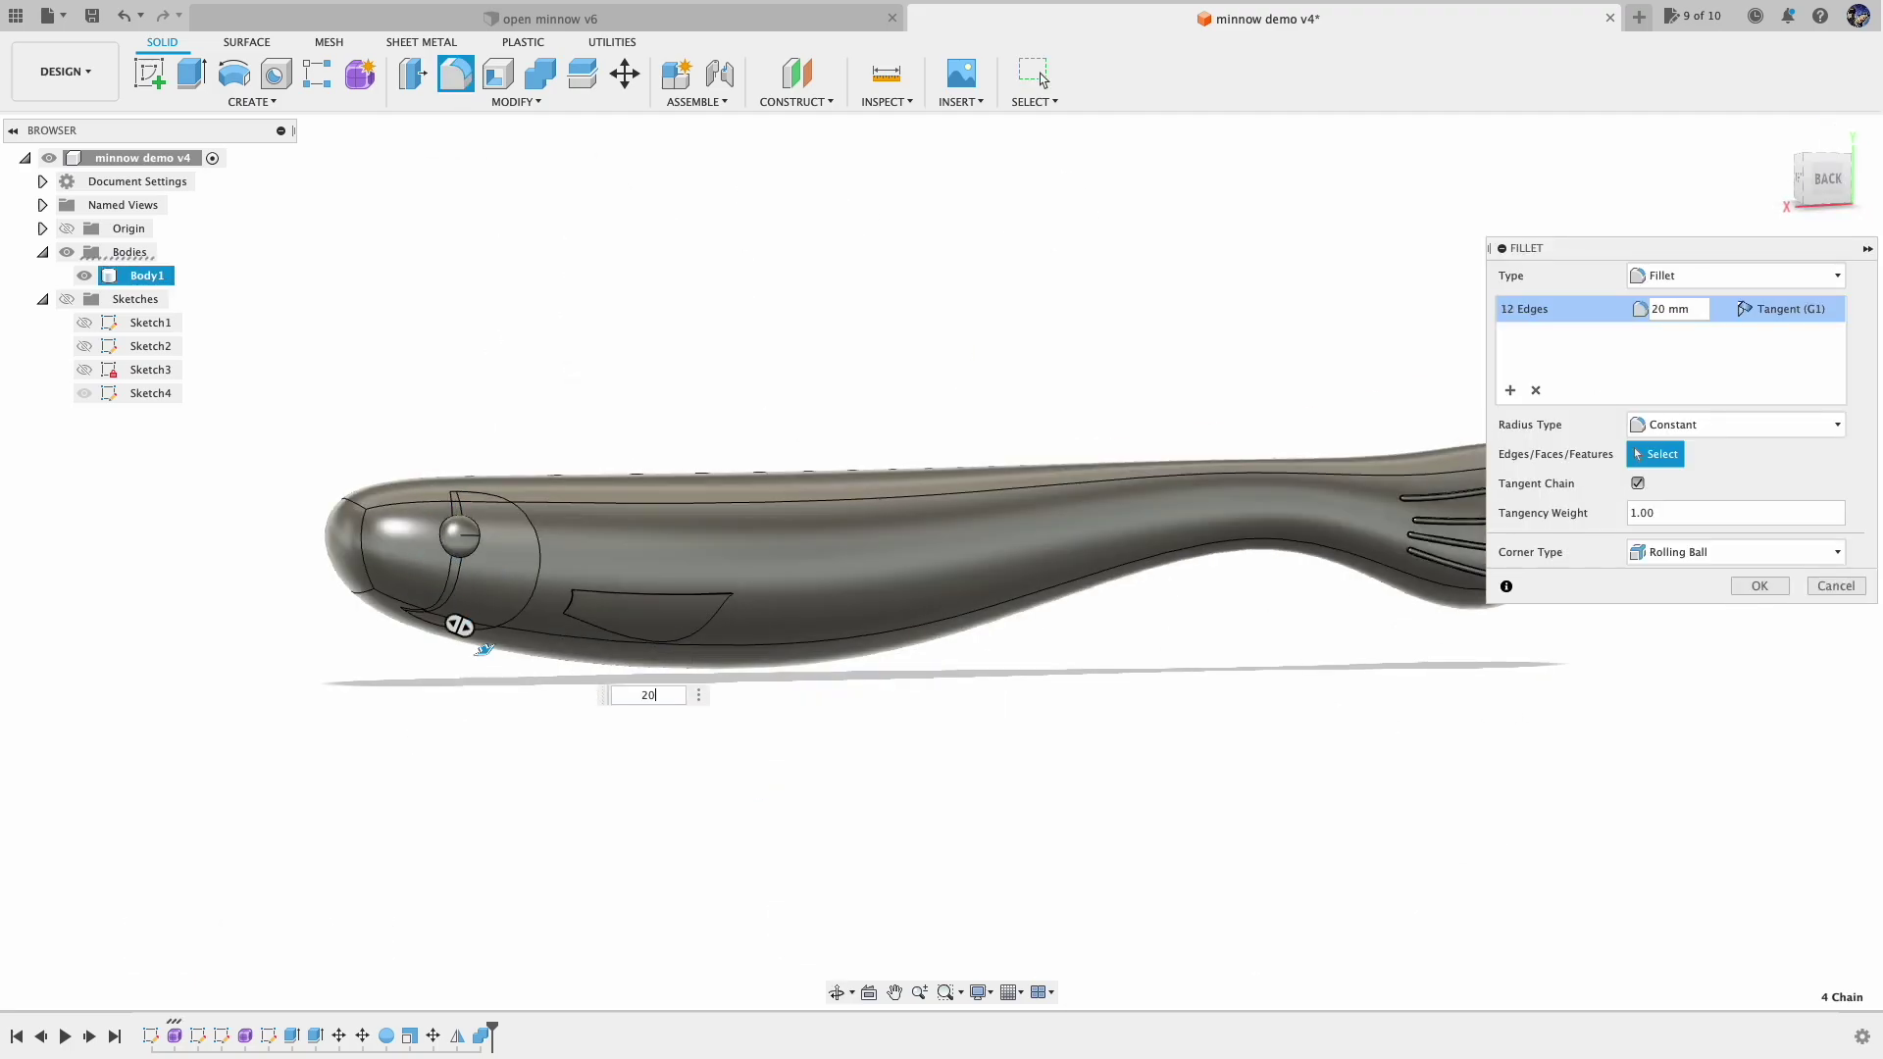
{"action": "left_click", "coordinate": [1759, 586]}
{"action": "middle_click_drag", "start_coordinate": [1668, 549], "coordinate": [1787, 143], "text": "shift"}
{"action": "left_click", "coordinate": [1784, 138]}
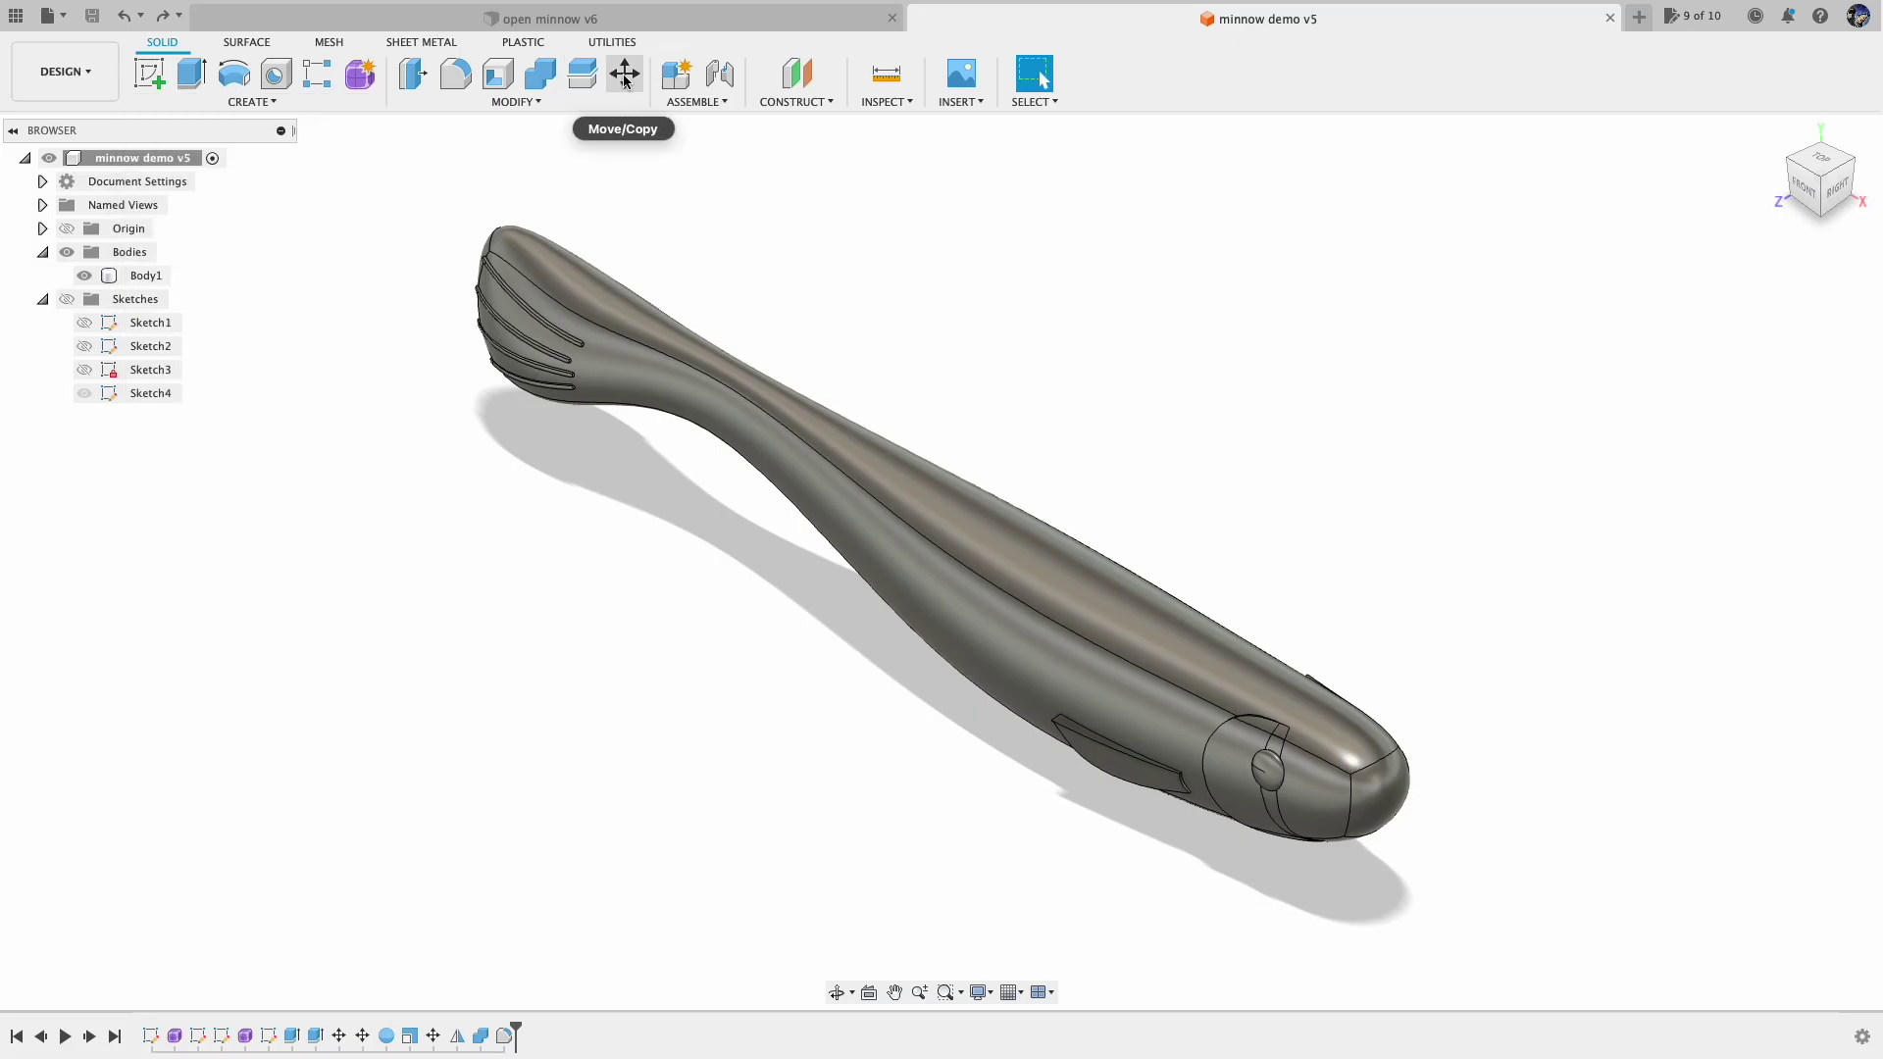
Step: Copy the fish body and place the copy, Body16, beside the original
{"action": "left_click", "coordinate": [624, 75]}
{"action": "left_click", "coordinate": [491, 384]}
{"action": "left_click", "coordinate": [1735, 570]}
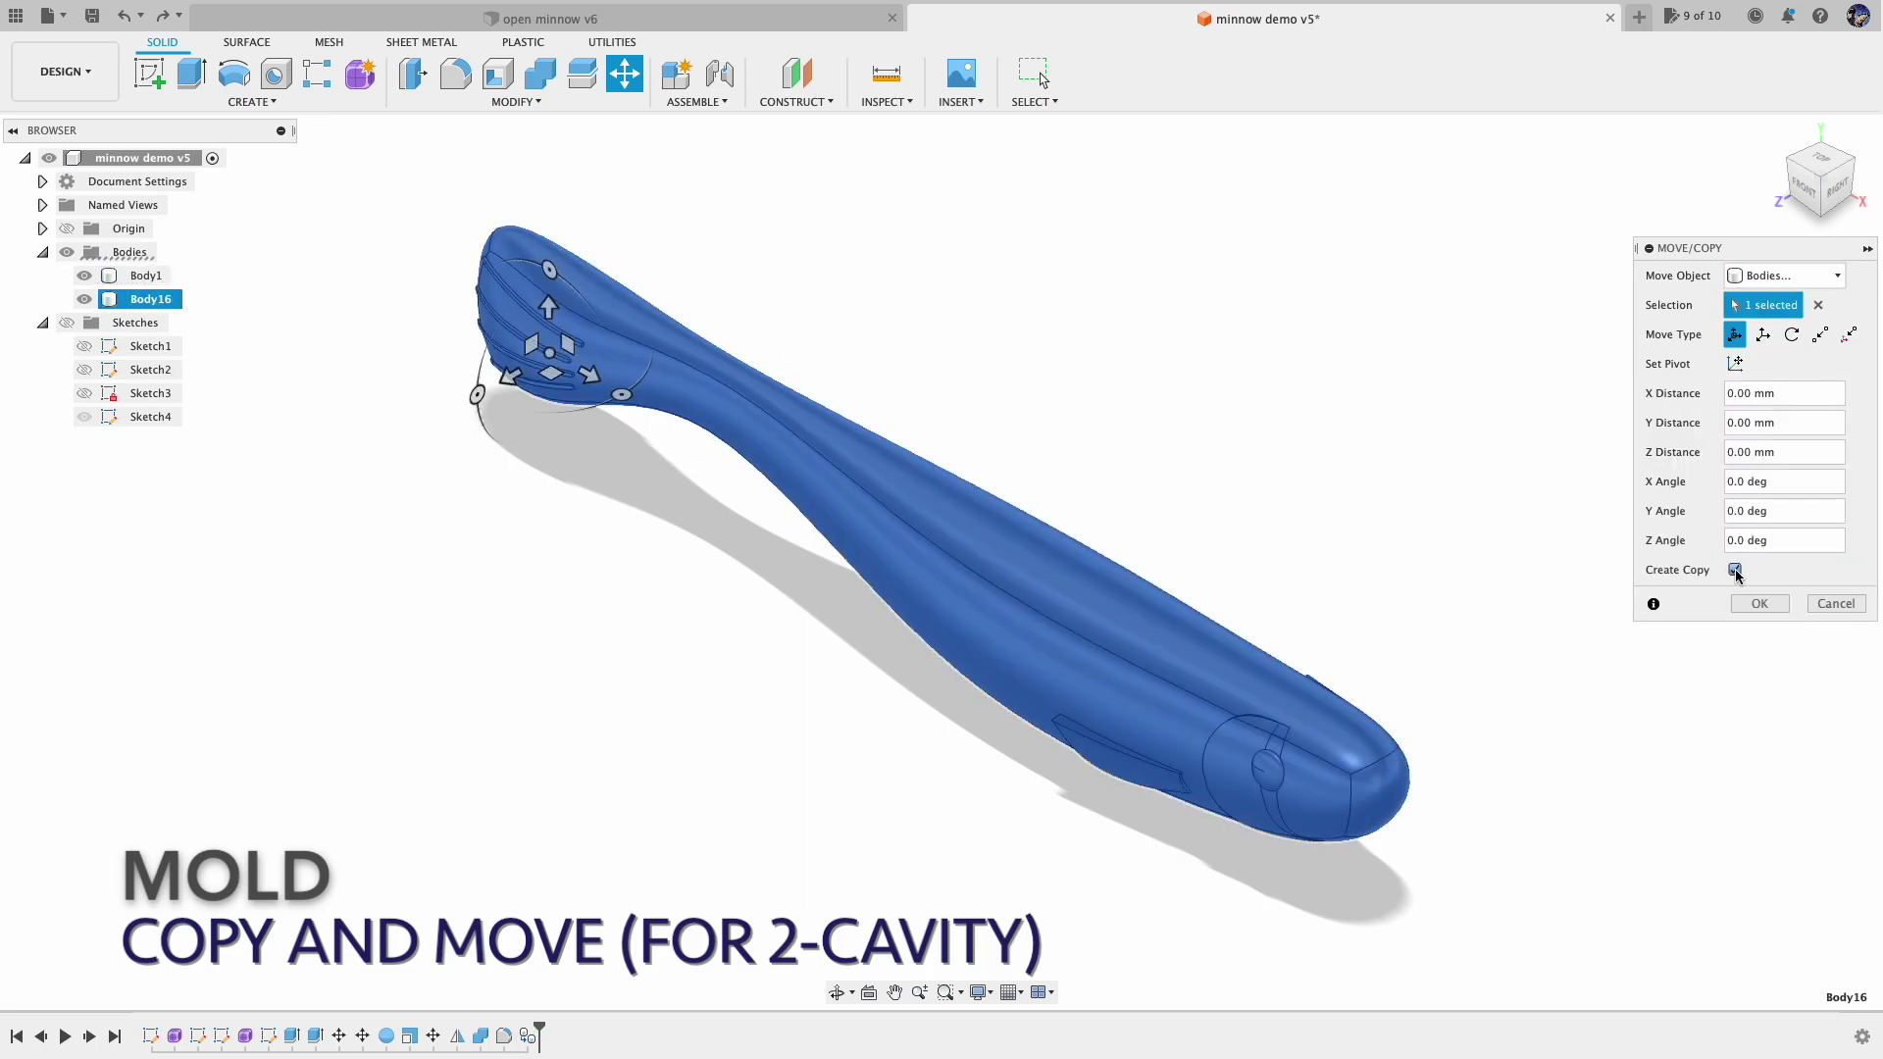
{"action": "left_click", "coordinate": [1821, 167]}
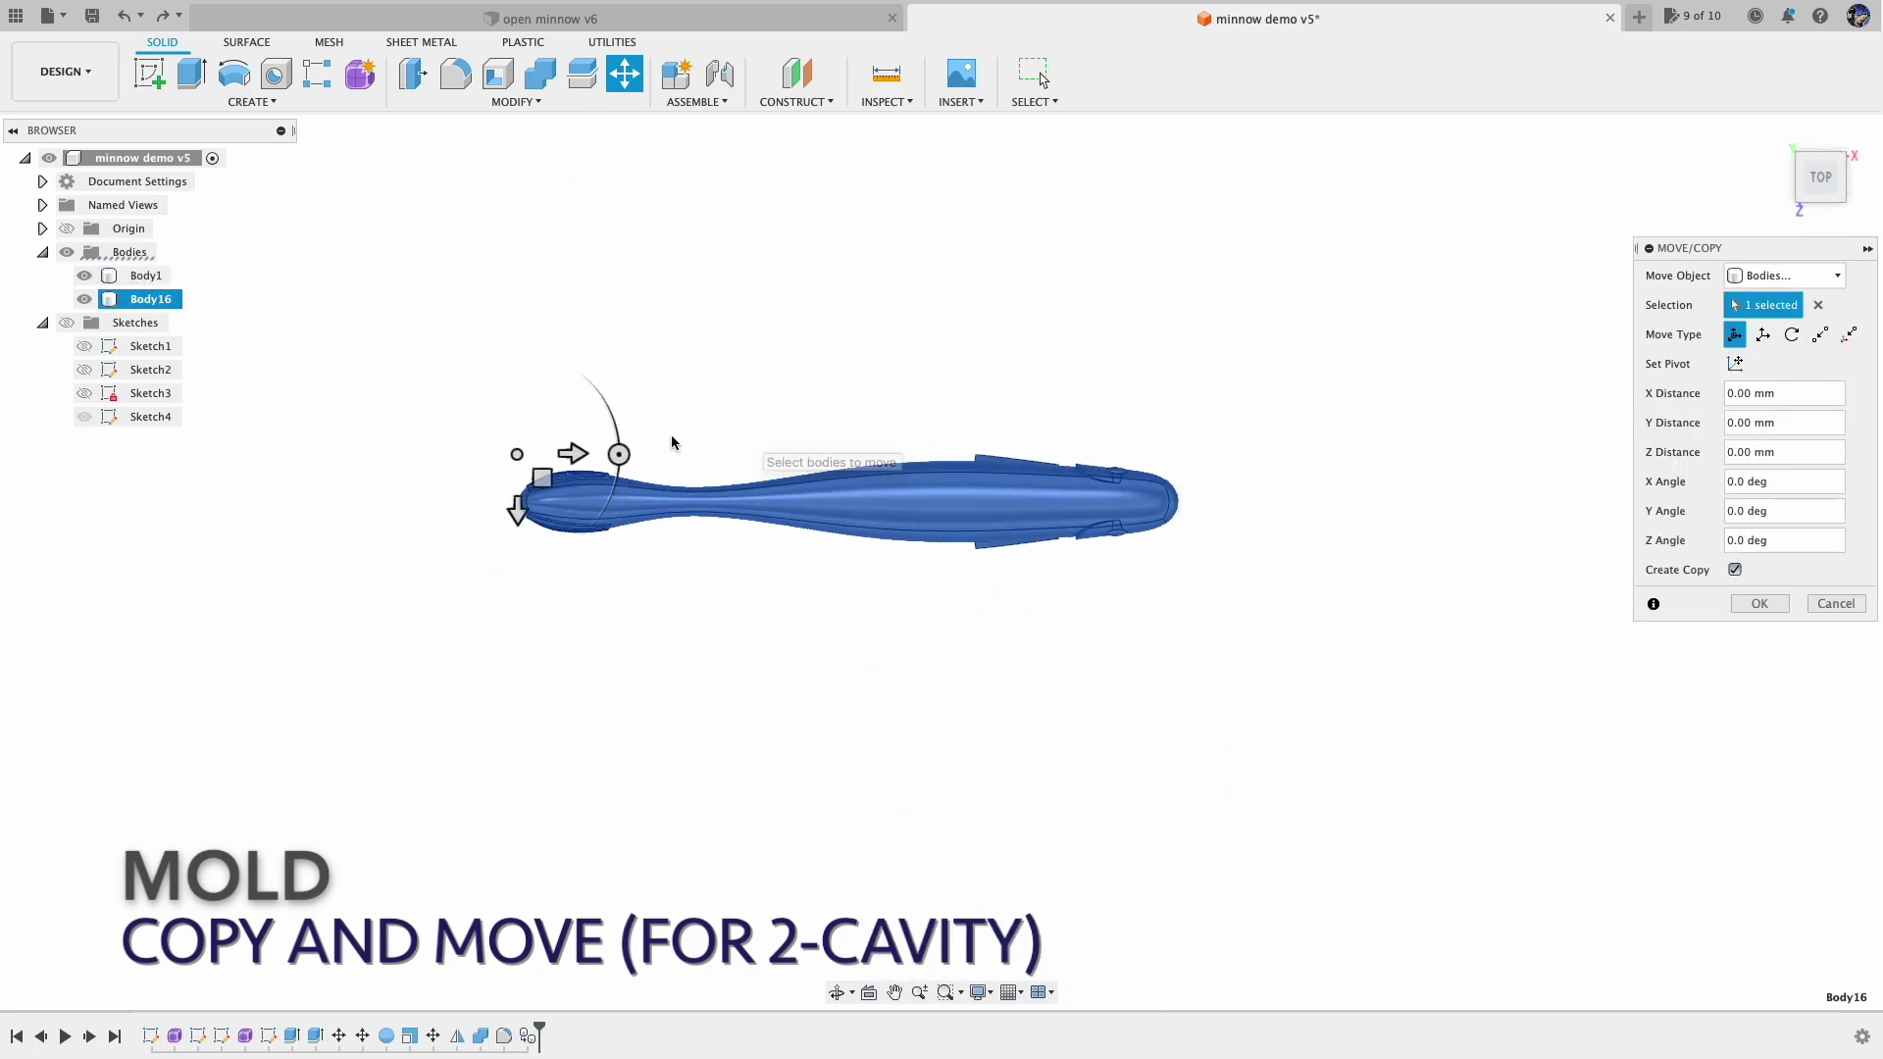
{"action": "left_click_drag", "start_coordinate": [582, 435], "coordinate": [1224, 408]}
{"action": "left_click", "coordinate": [1760, 604]}
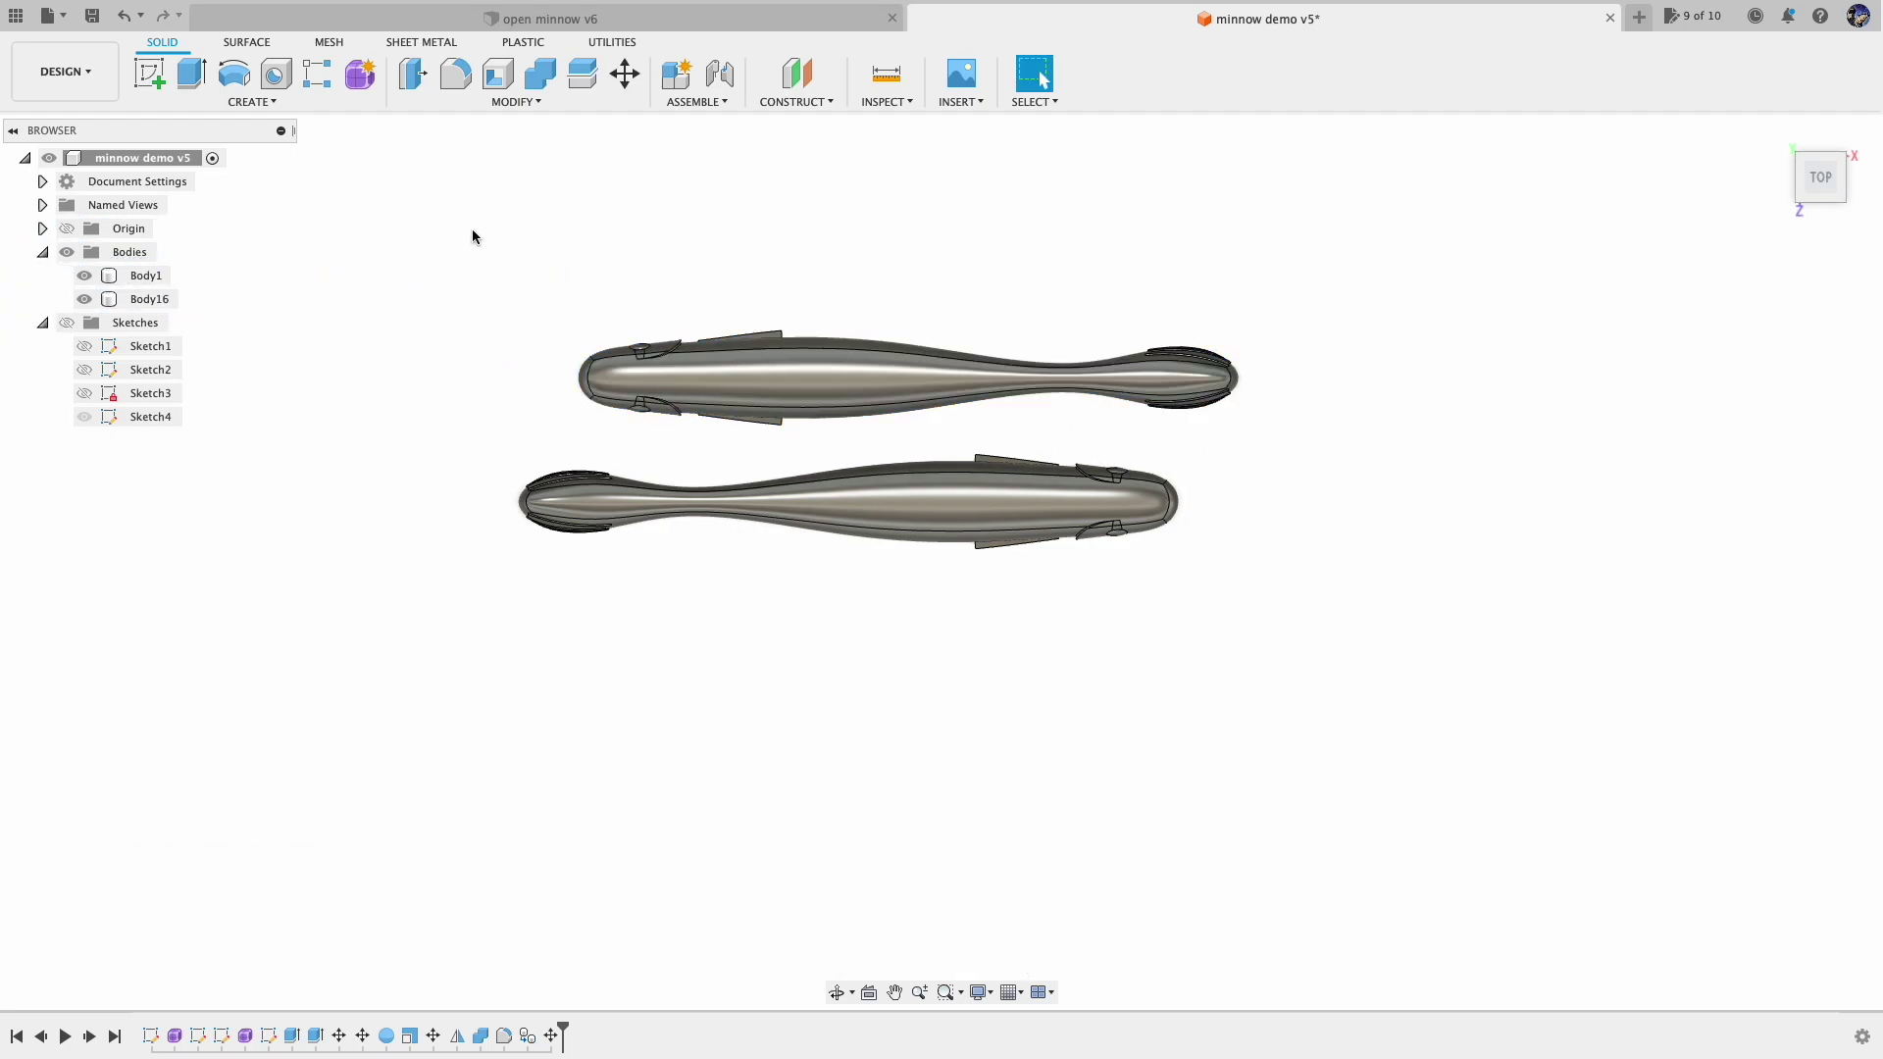
Step: Draw a 160 × 25 mm rectangle around both fish and finish Sketch6
{"action": "left_click", "coordinate": [1825, 206]}
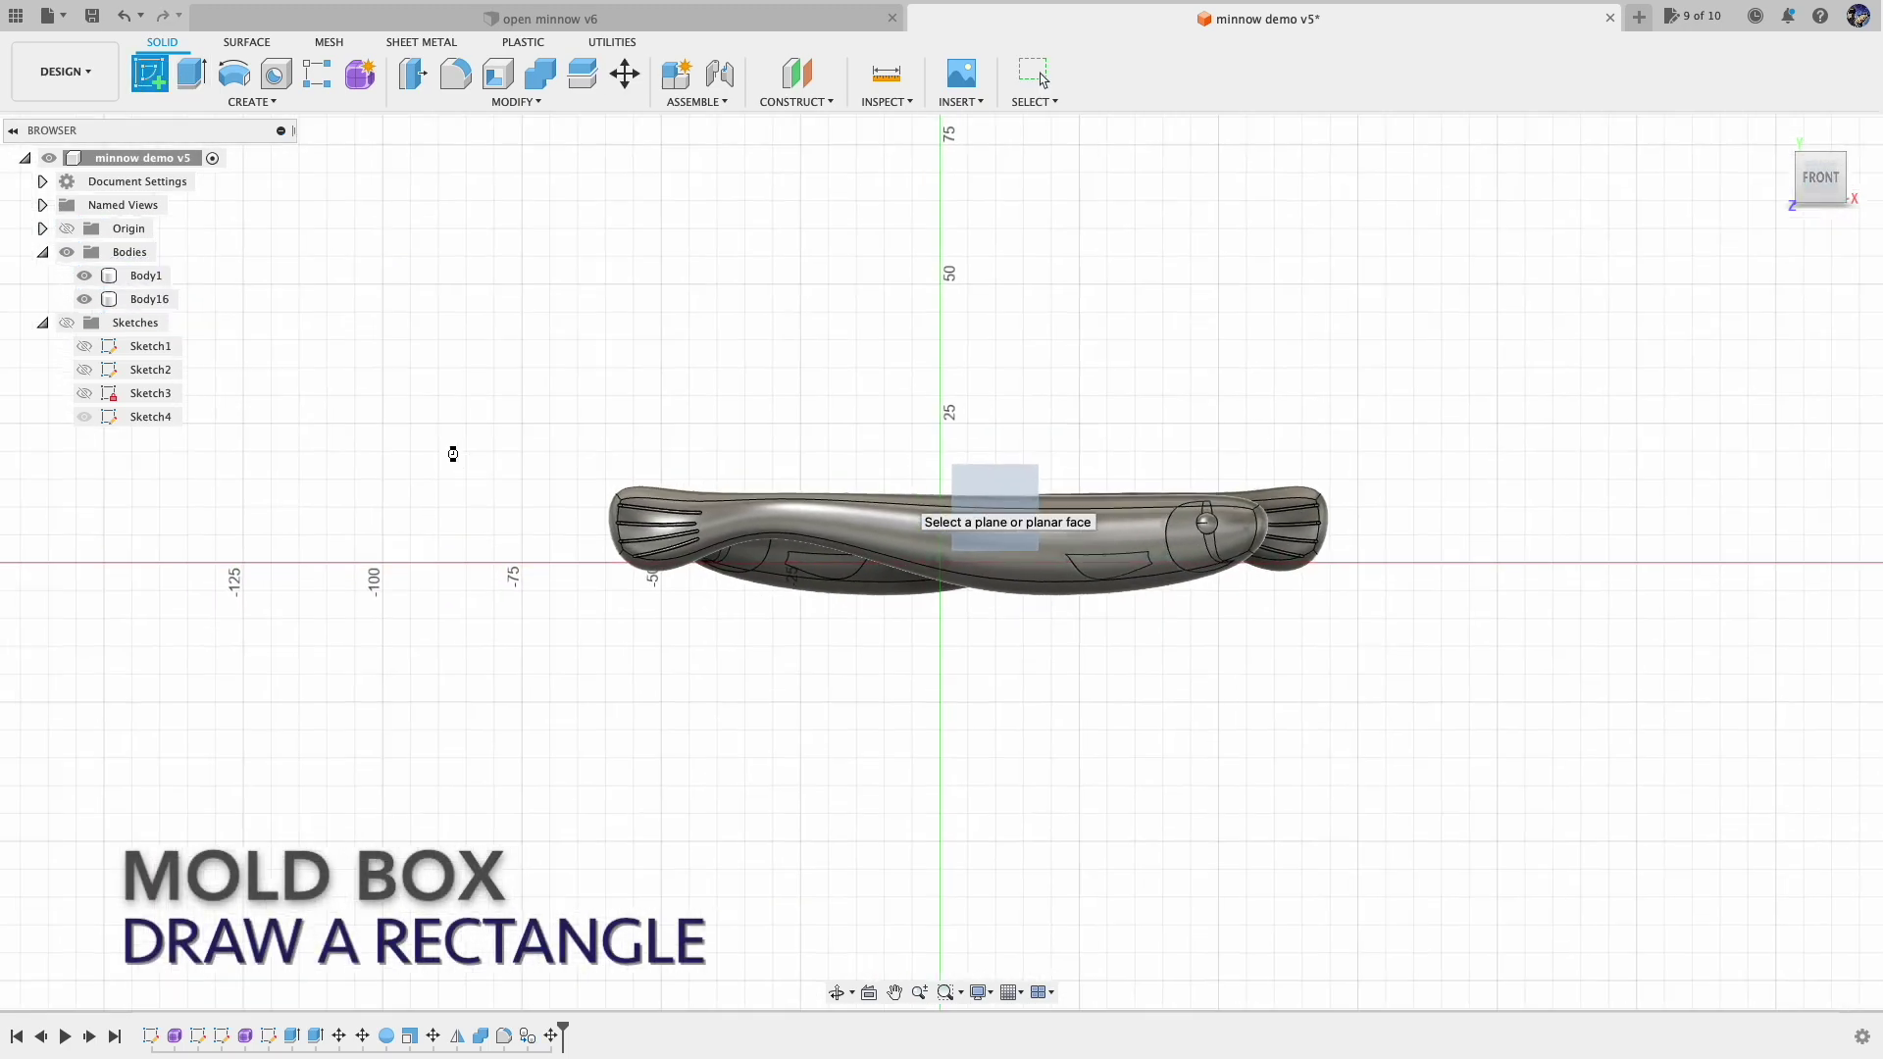
{"action": "left_click", "coordinate": [198, 407]}
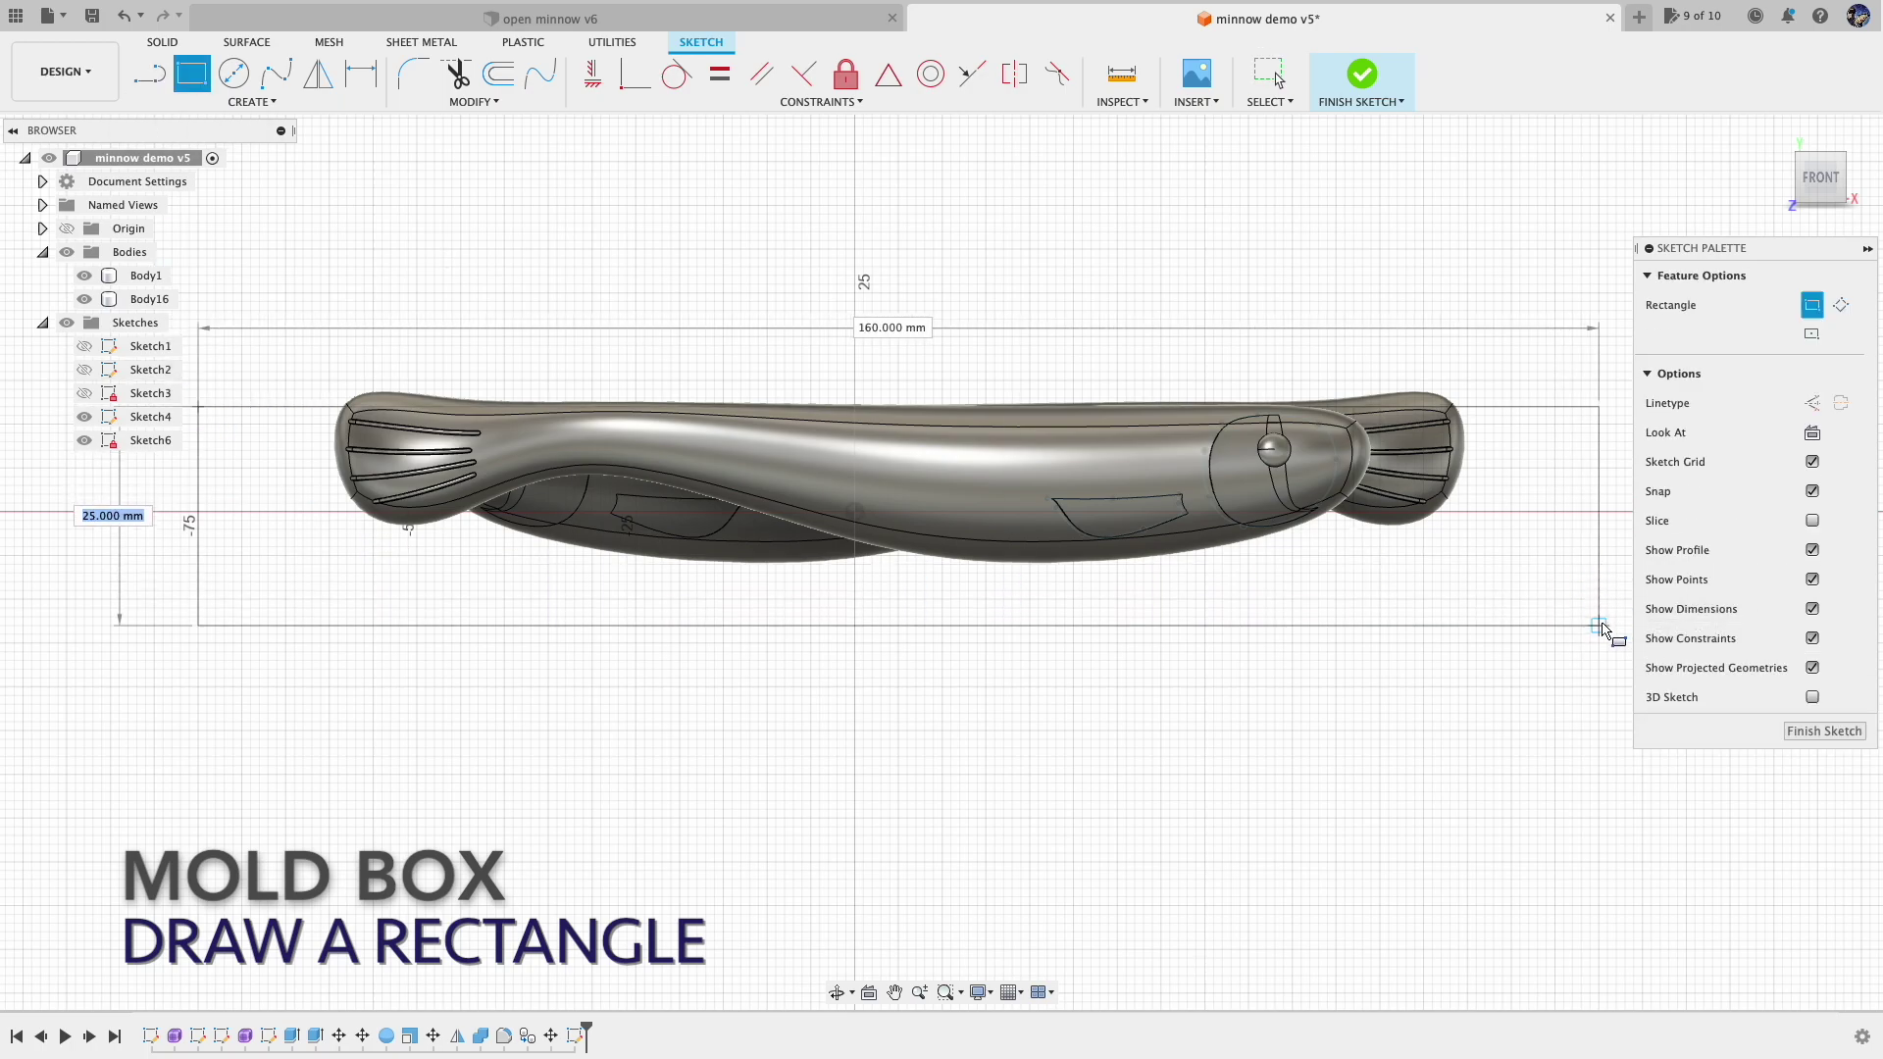
{"action": "left_click", "coordinate": [1605, 637]}
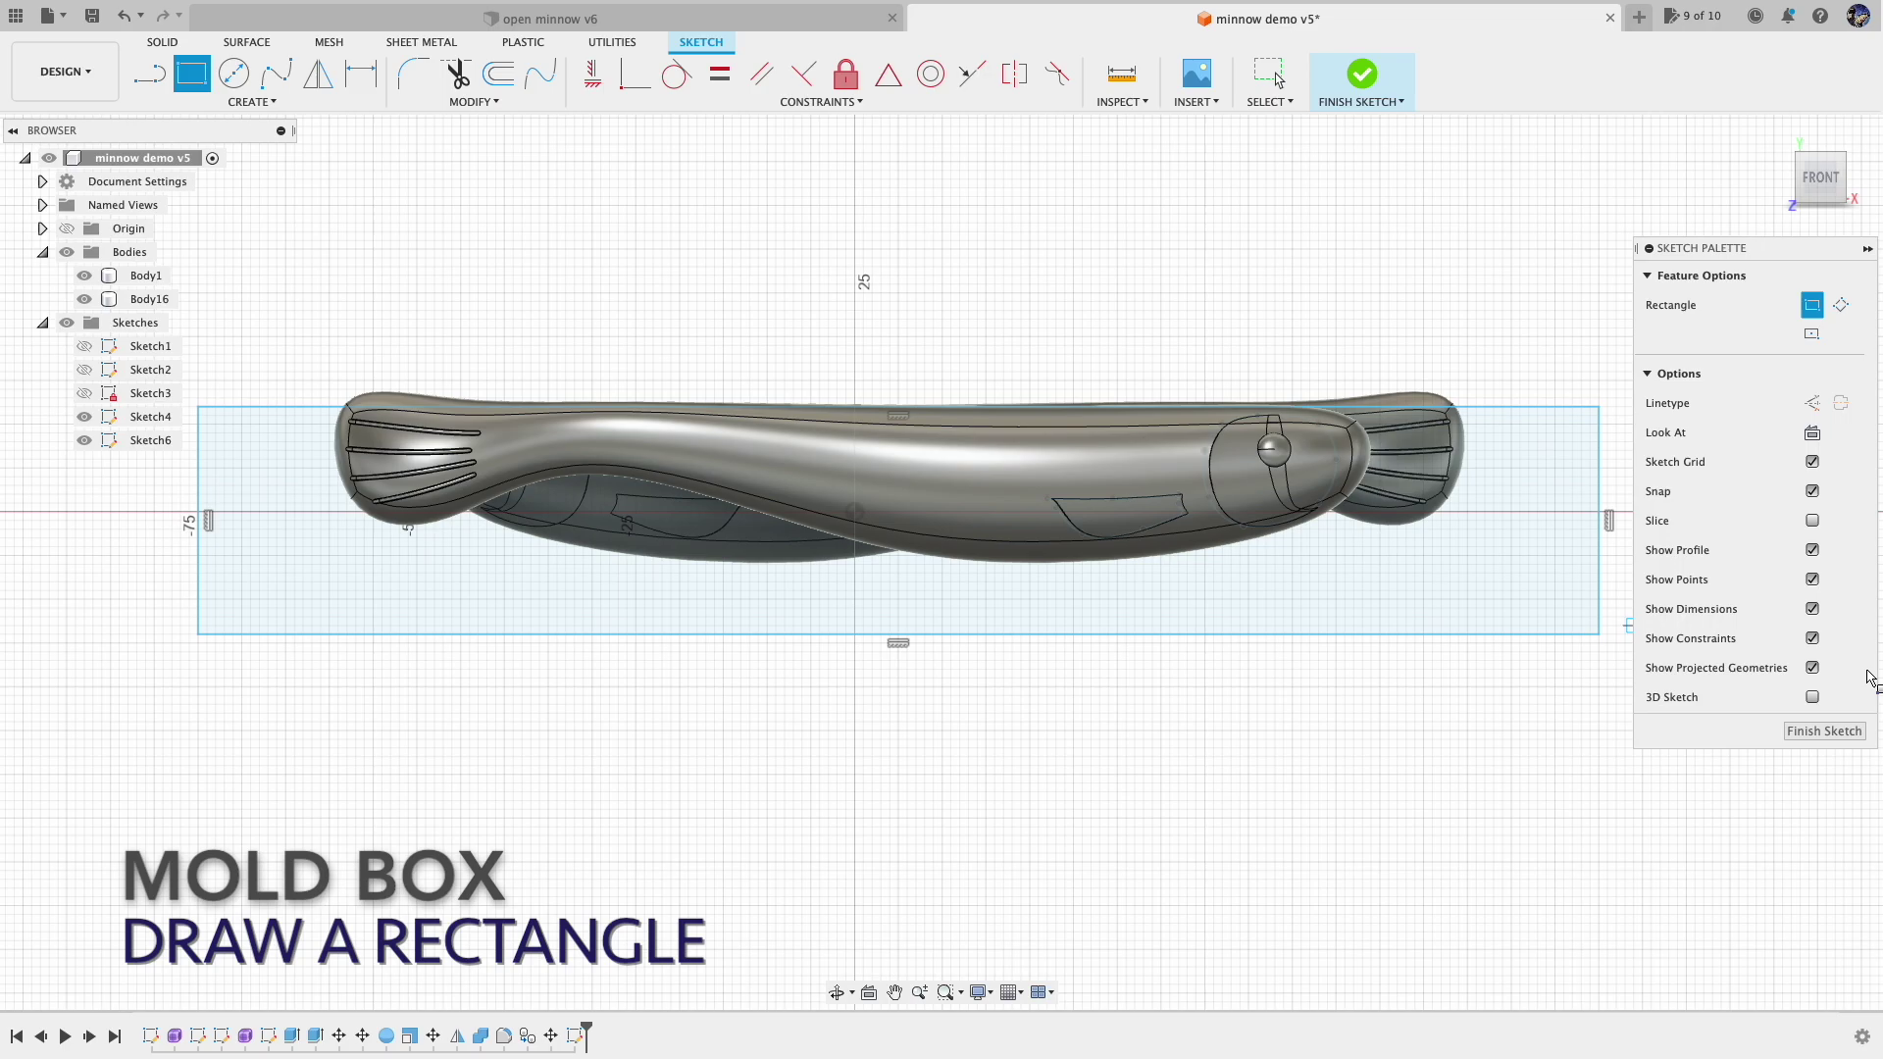
{"action": "key", "text": "Escape"}
{"action": "left_click", "coordinate": [1508, 418]}
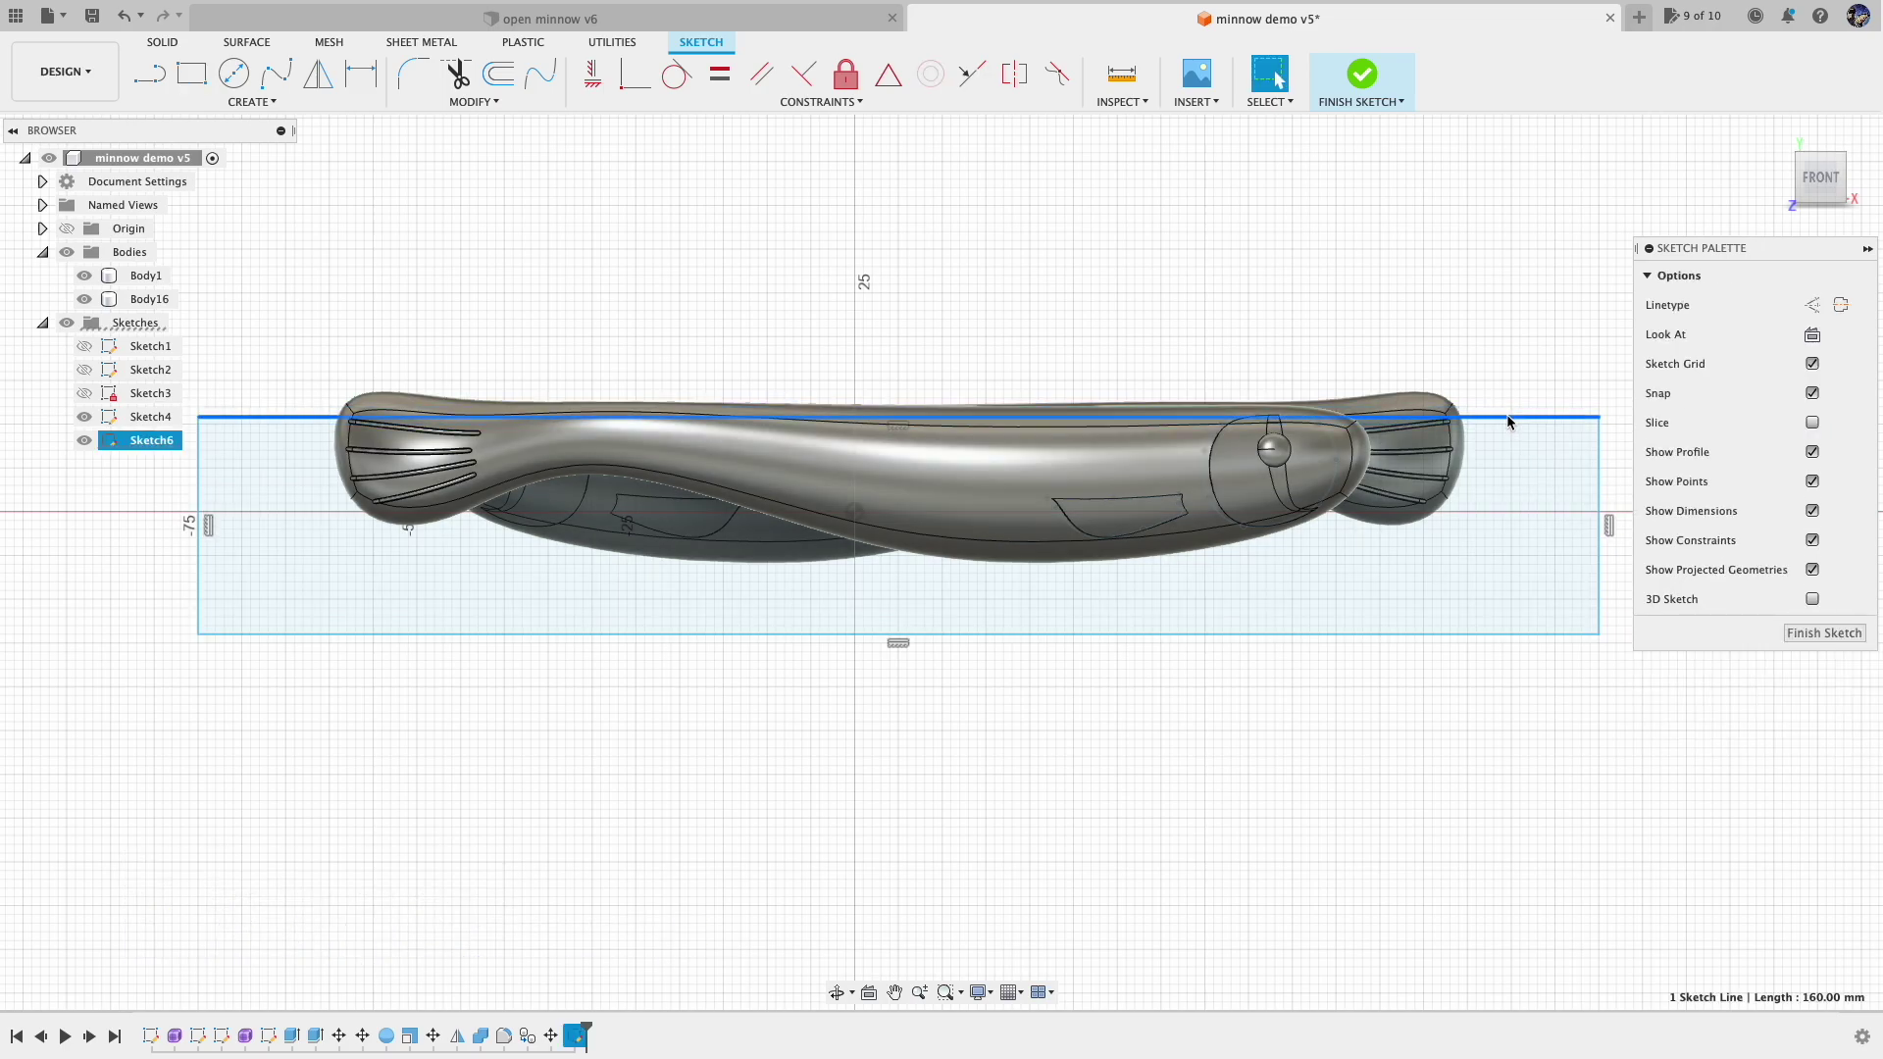
{"action": "left_click", "coordinate": [1824, 632]}
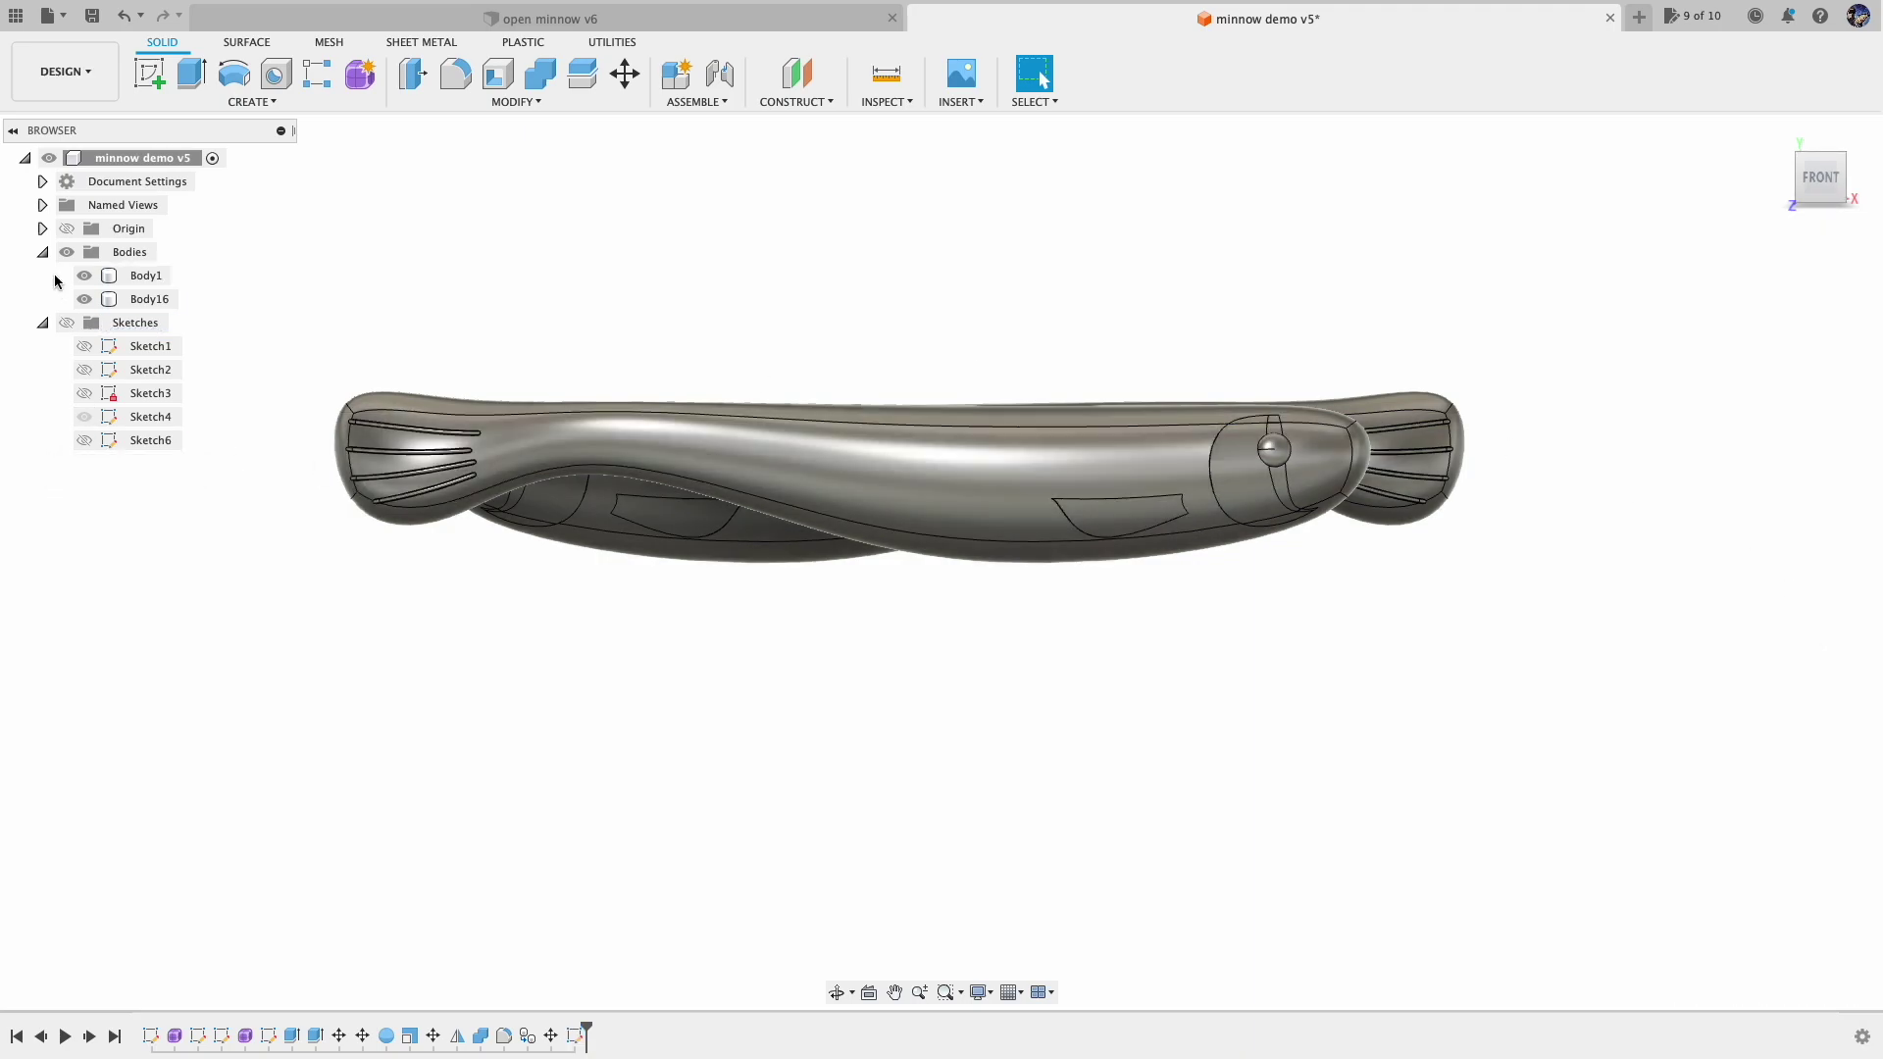
Step: Extrude Sketch6 into a new block body, two sides at 15 mm and 50 mm
{"action": "left_click", "coordinate": [84, 441]}
{"action": "left_click", "coordinate": [178, 87]}
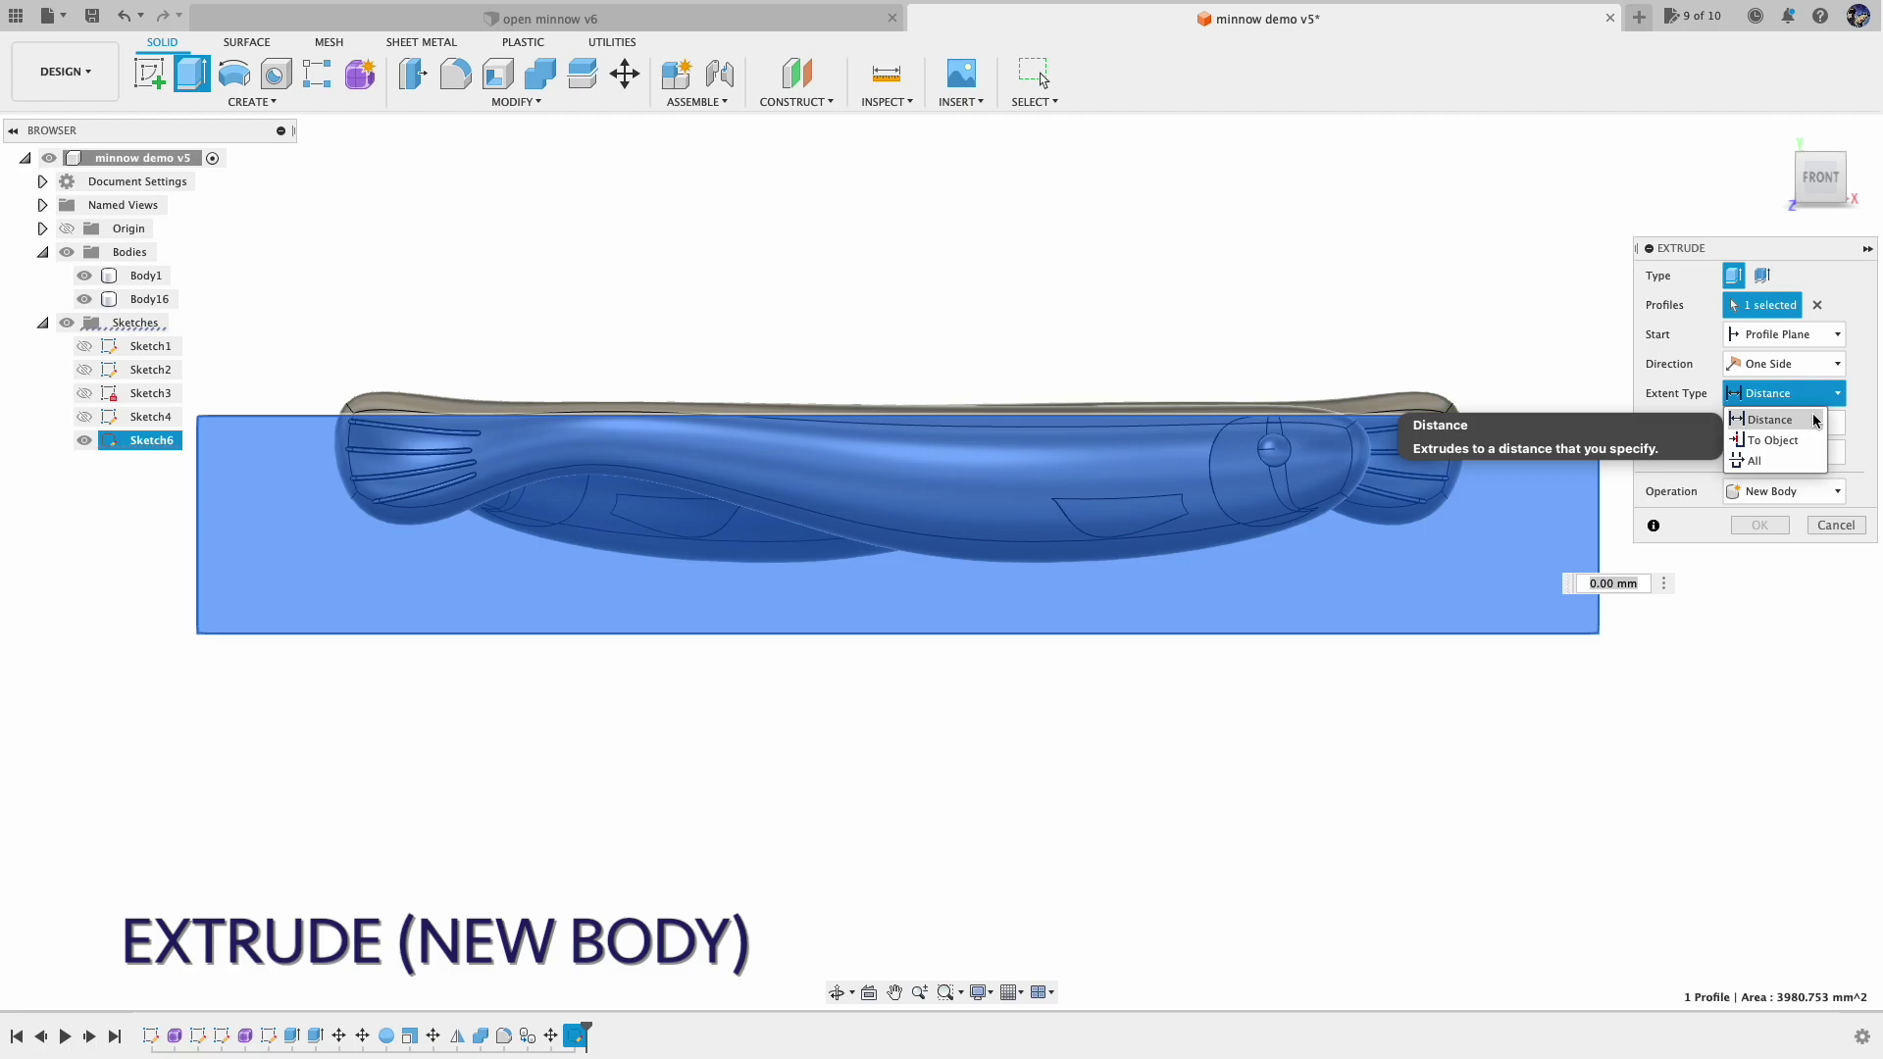
{"action": "left_click", "coordinate": [1777, 431]}
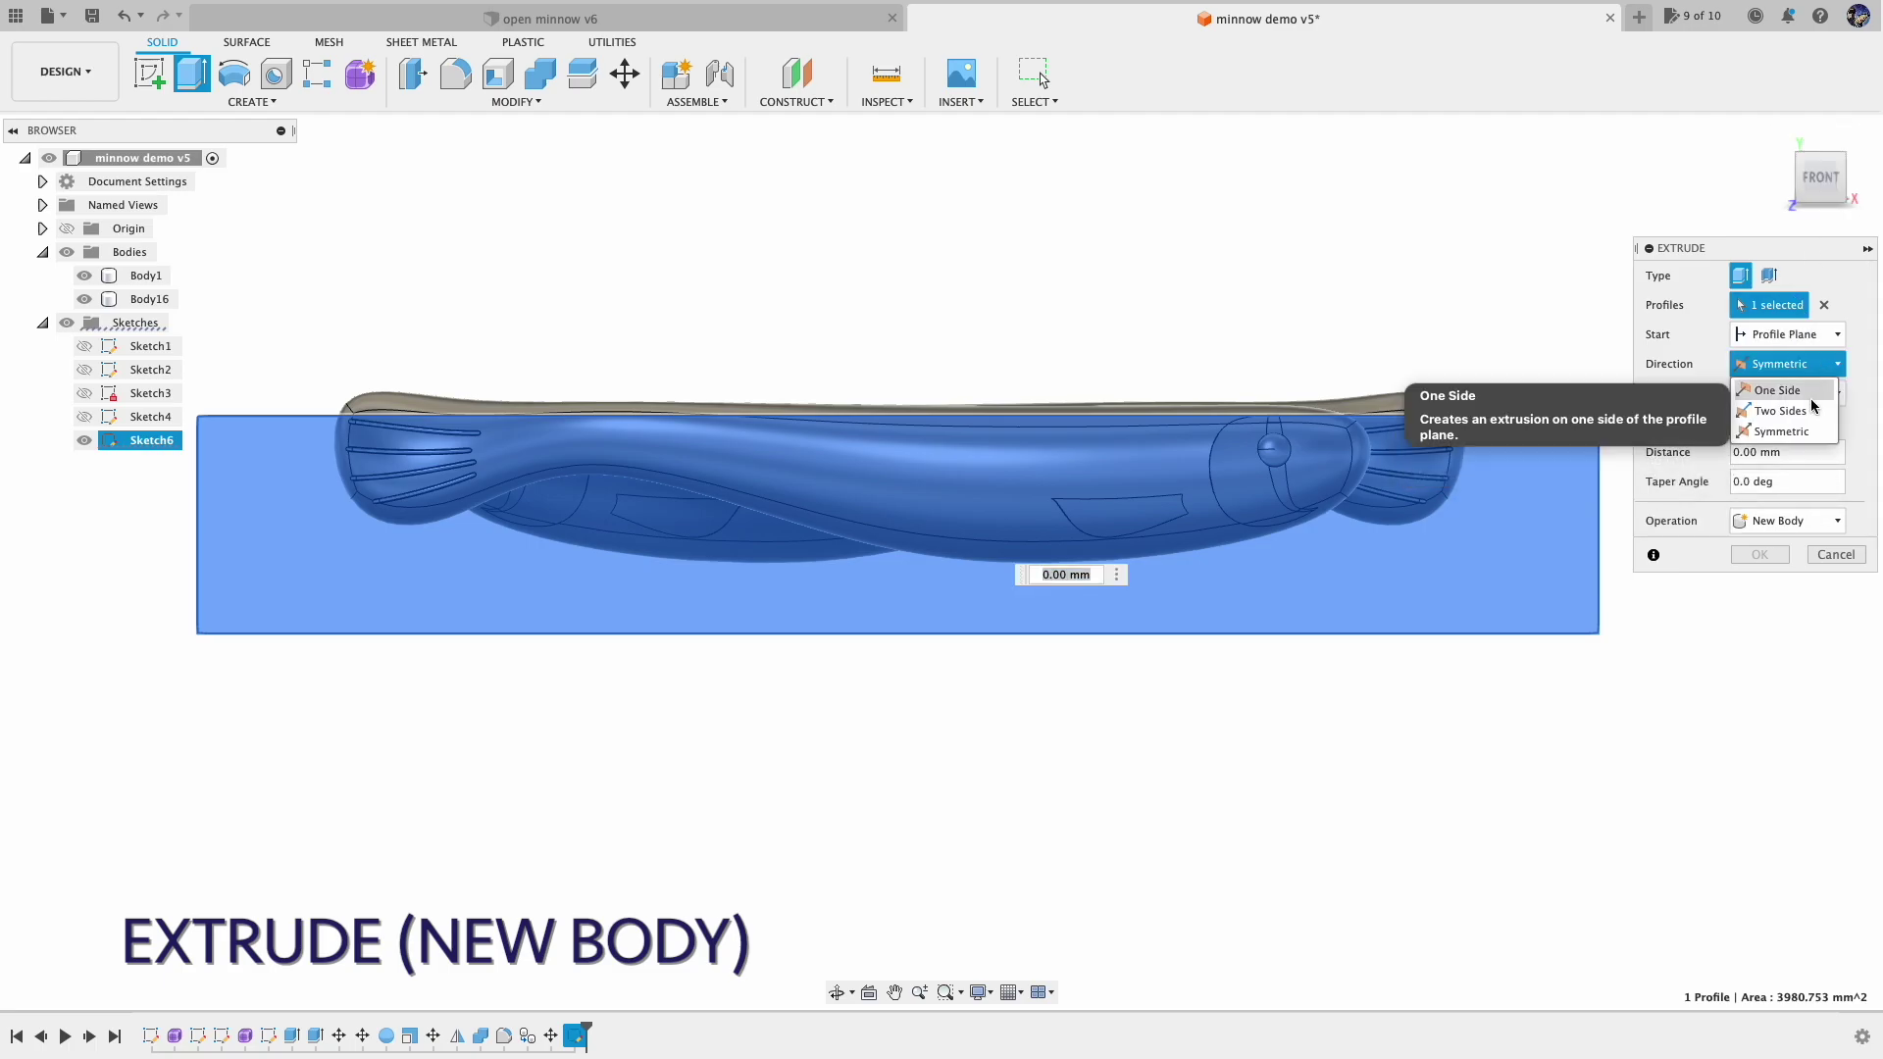
{"action": "left_click", "coordinate": [1812, 410]}
{"action": "left_click", "coordinate": [1835, 169]}
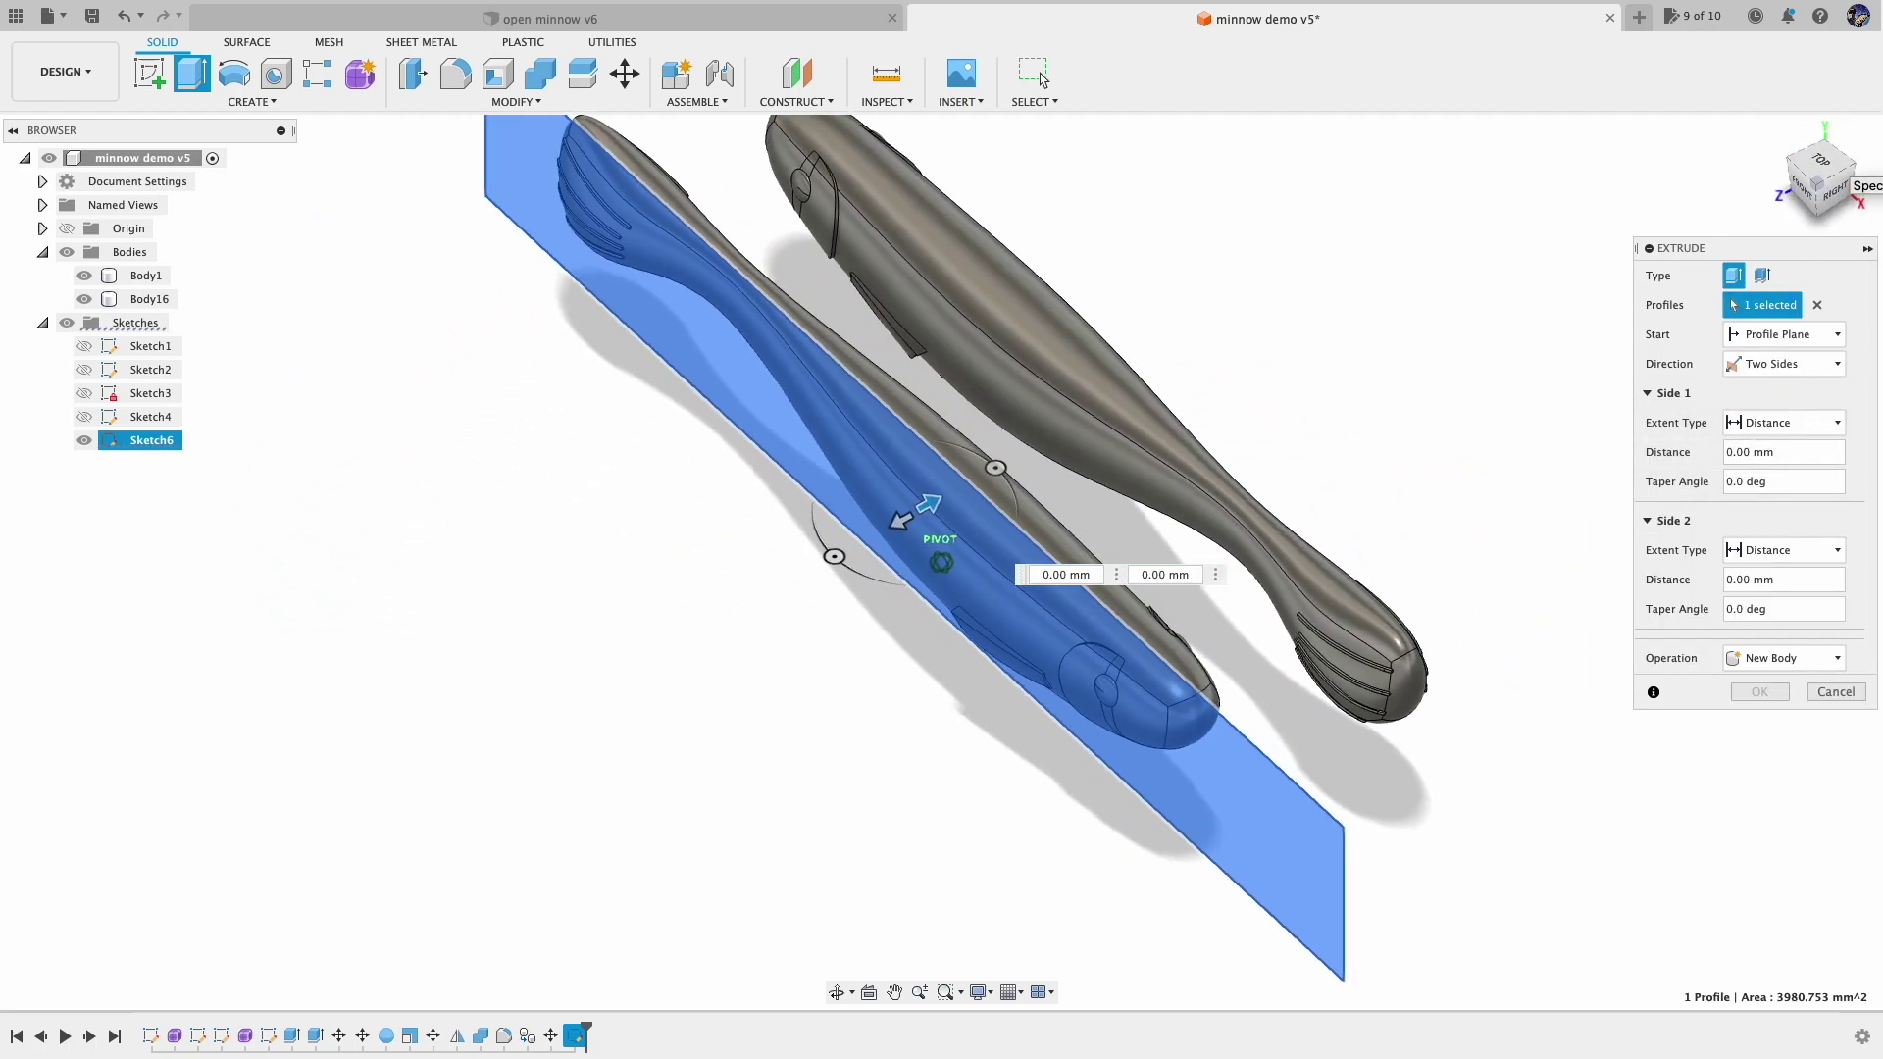
{"action": "left_click_drag", "start_coordinate": [908, 518], "coordinate": [1254, 388]}
{"action": "left_click", "coordinate": [1787, 168]}
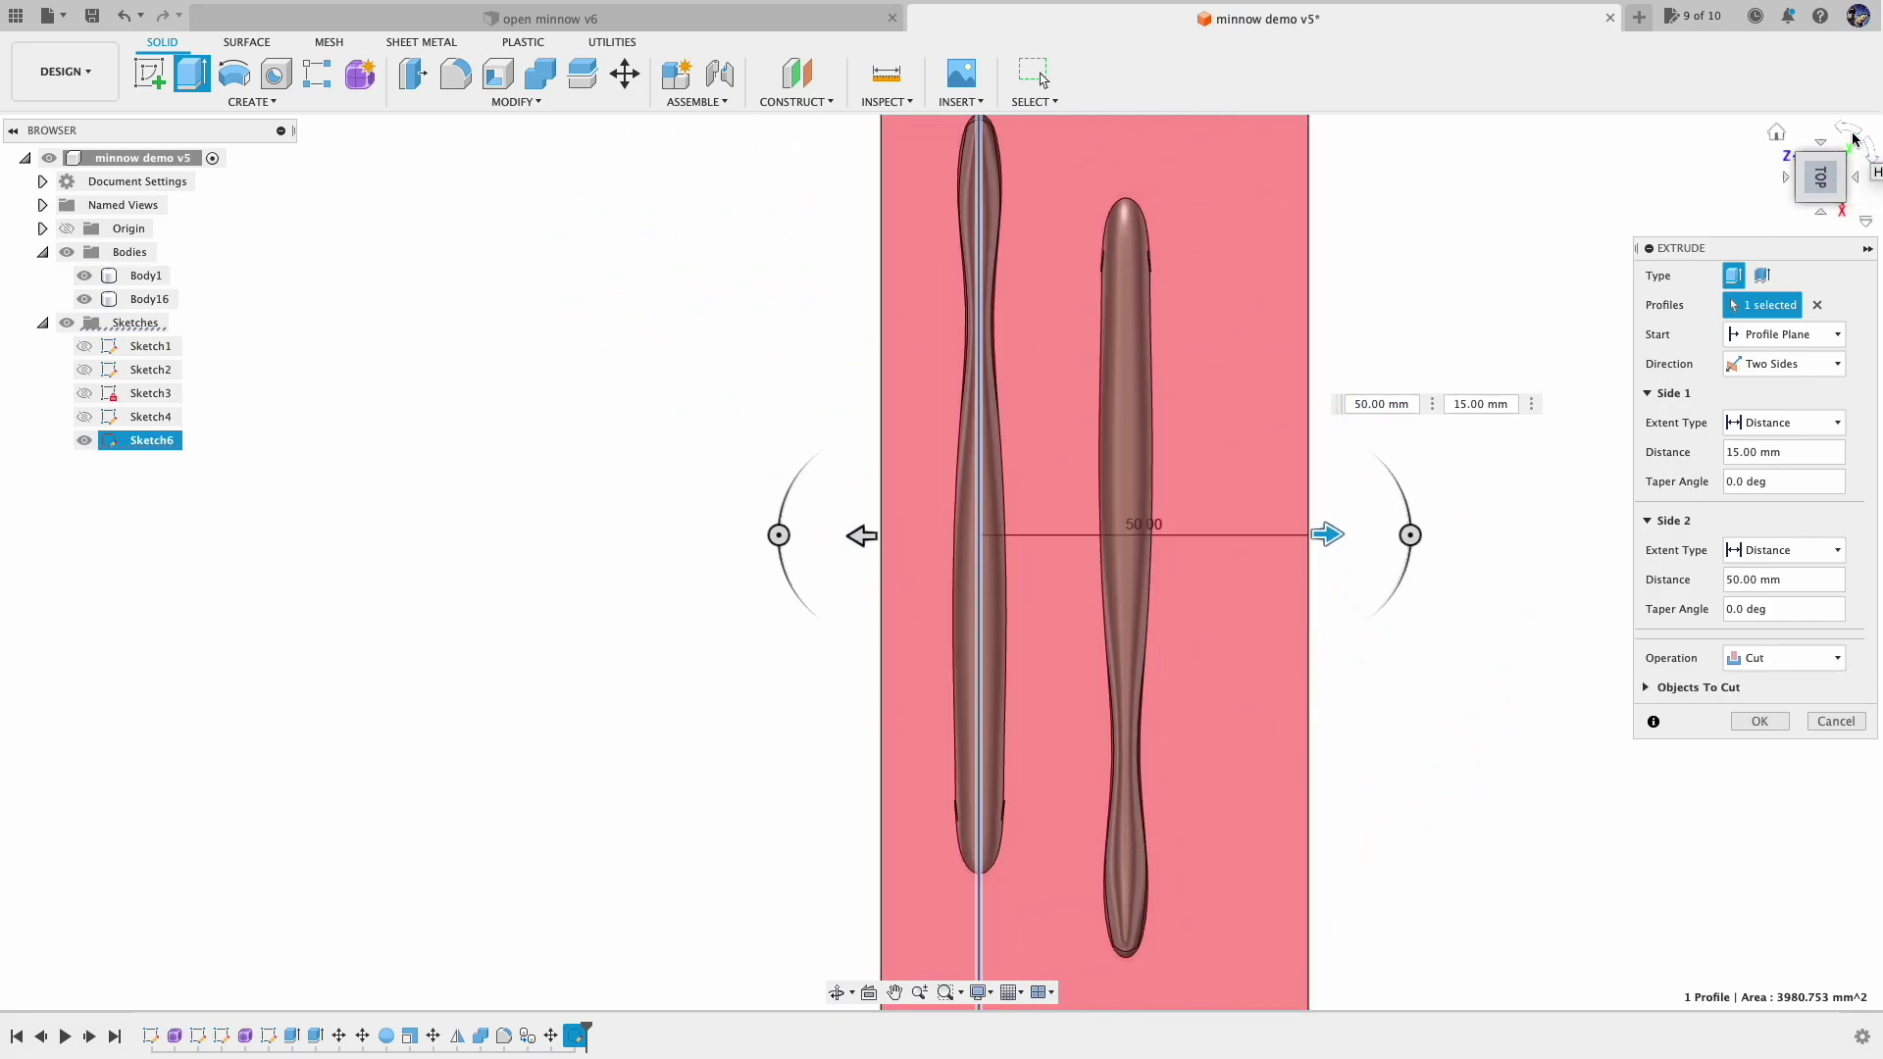
{"action": "key", "text": "Return"}
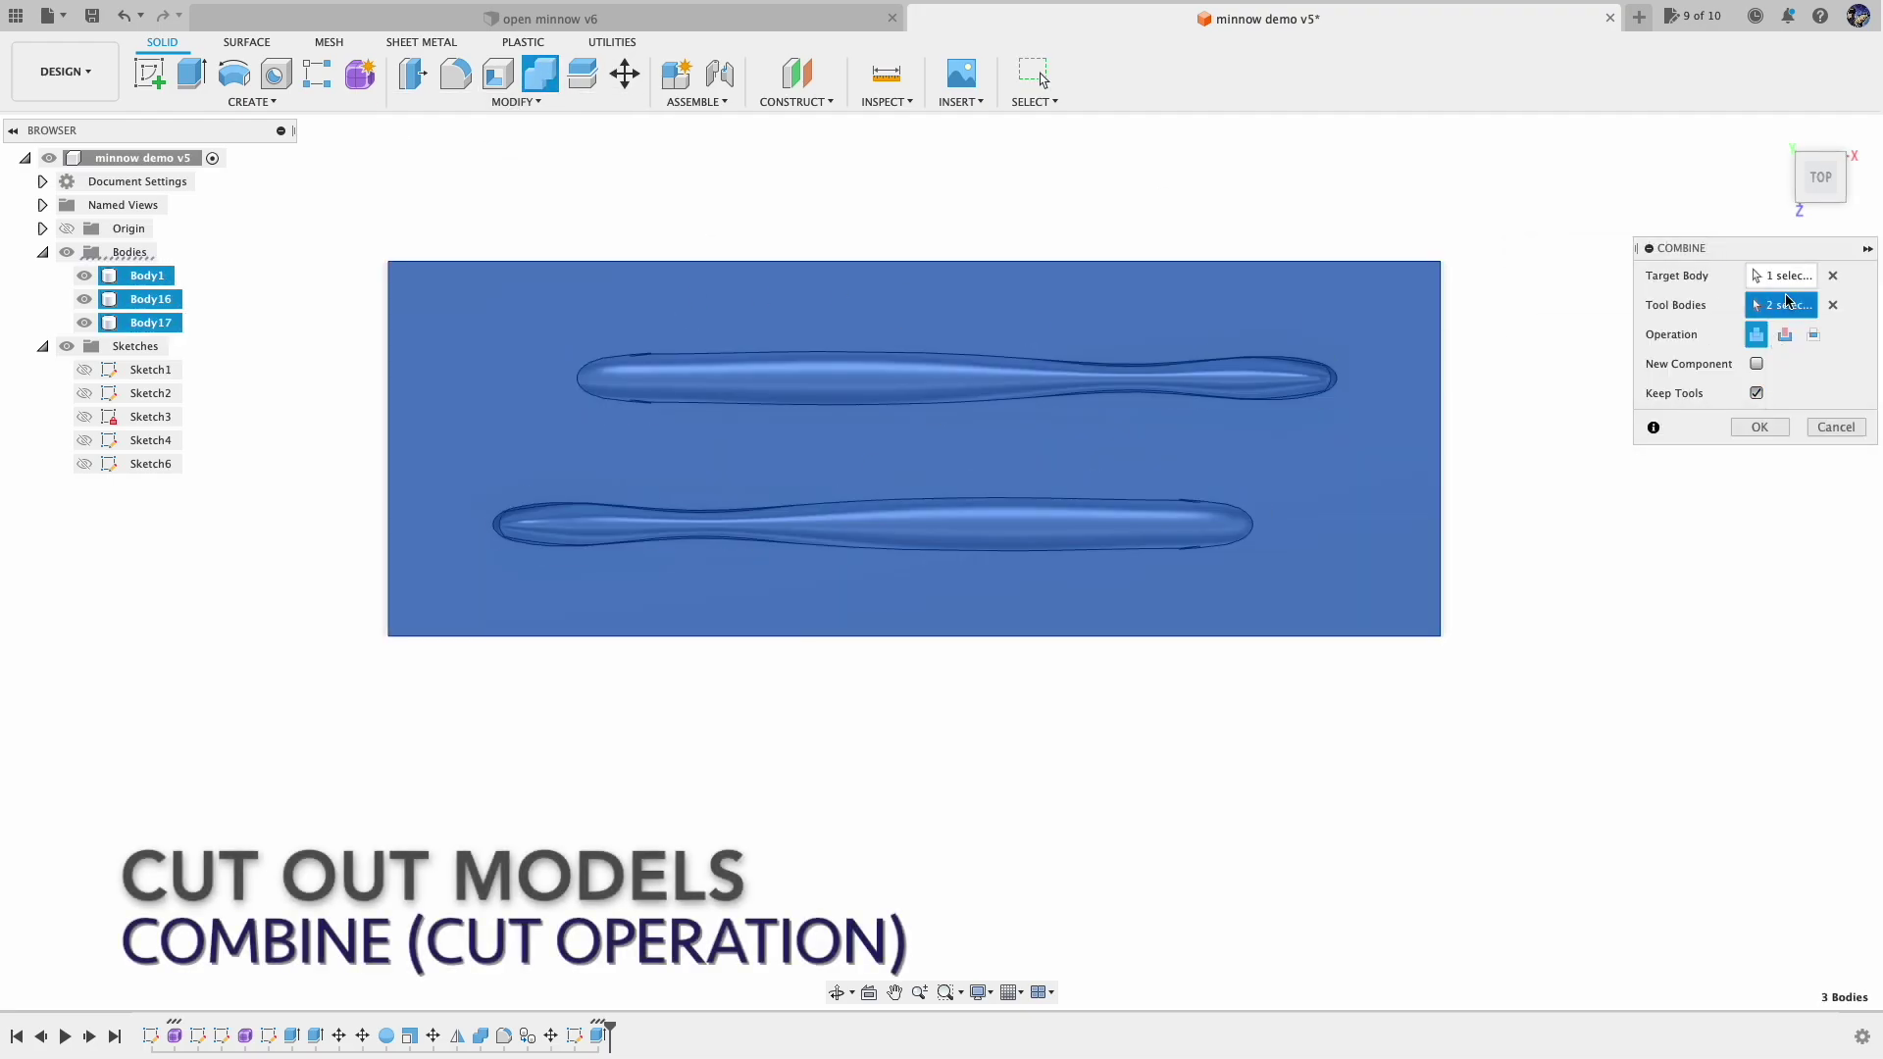
Step: Cut both fish bodies out of the block and fillet its four vertical edges
{"action": "left_click", "coordinate": [1759, 427]}
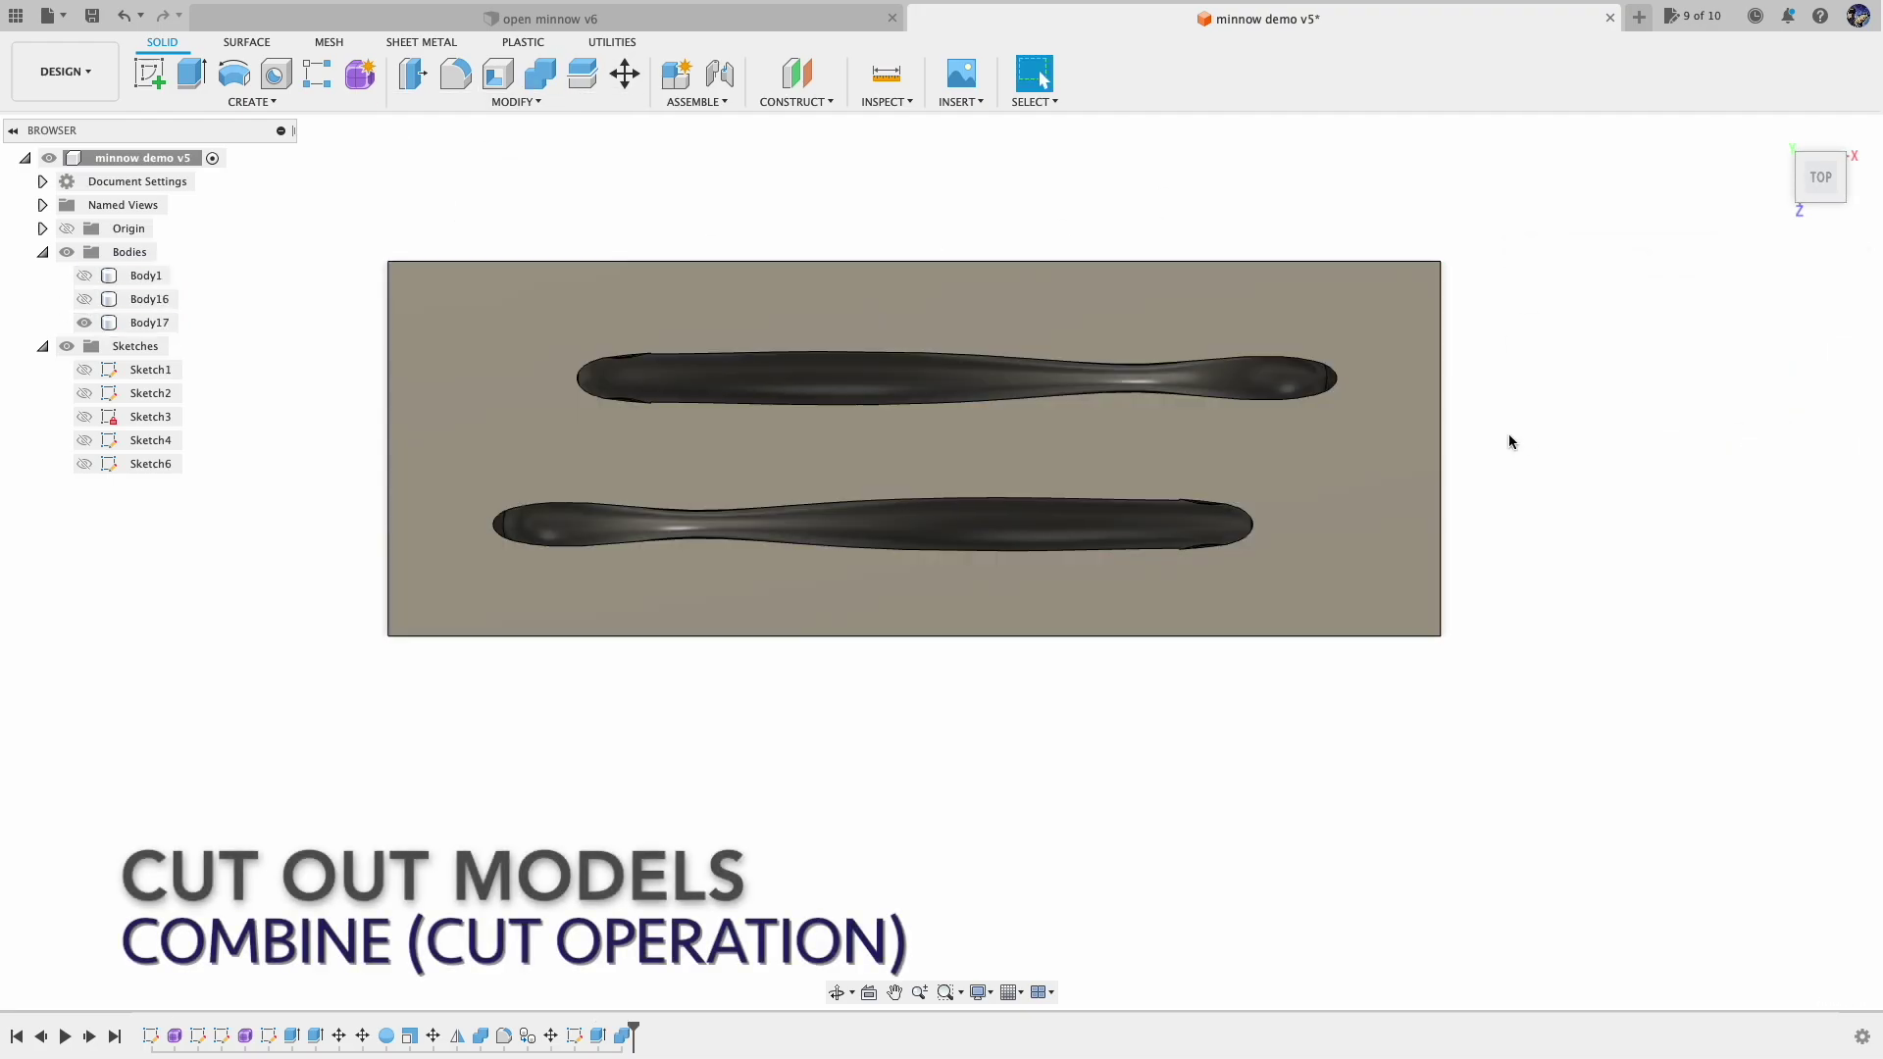
{"action": "left_click", "coordinate": [455, 74]}
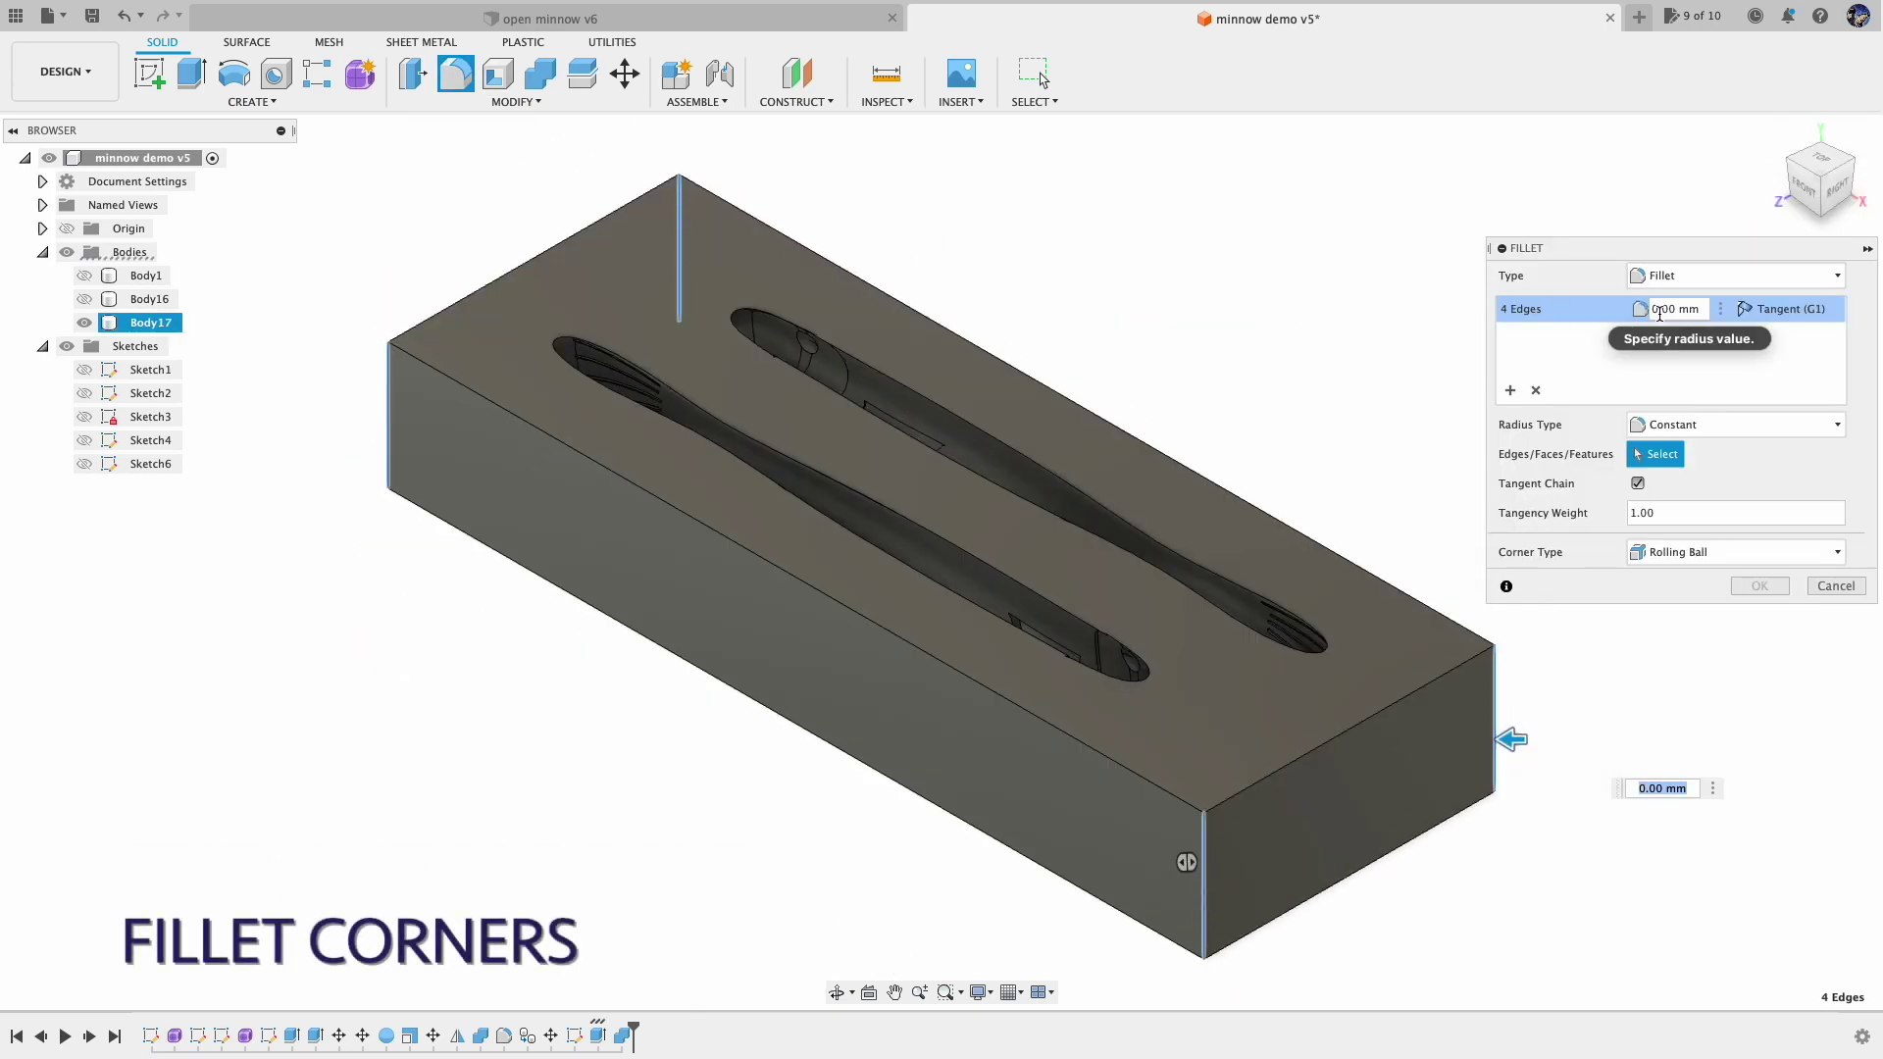
{"action": "left_click", "coordinate": [1760, 585]}
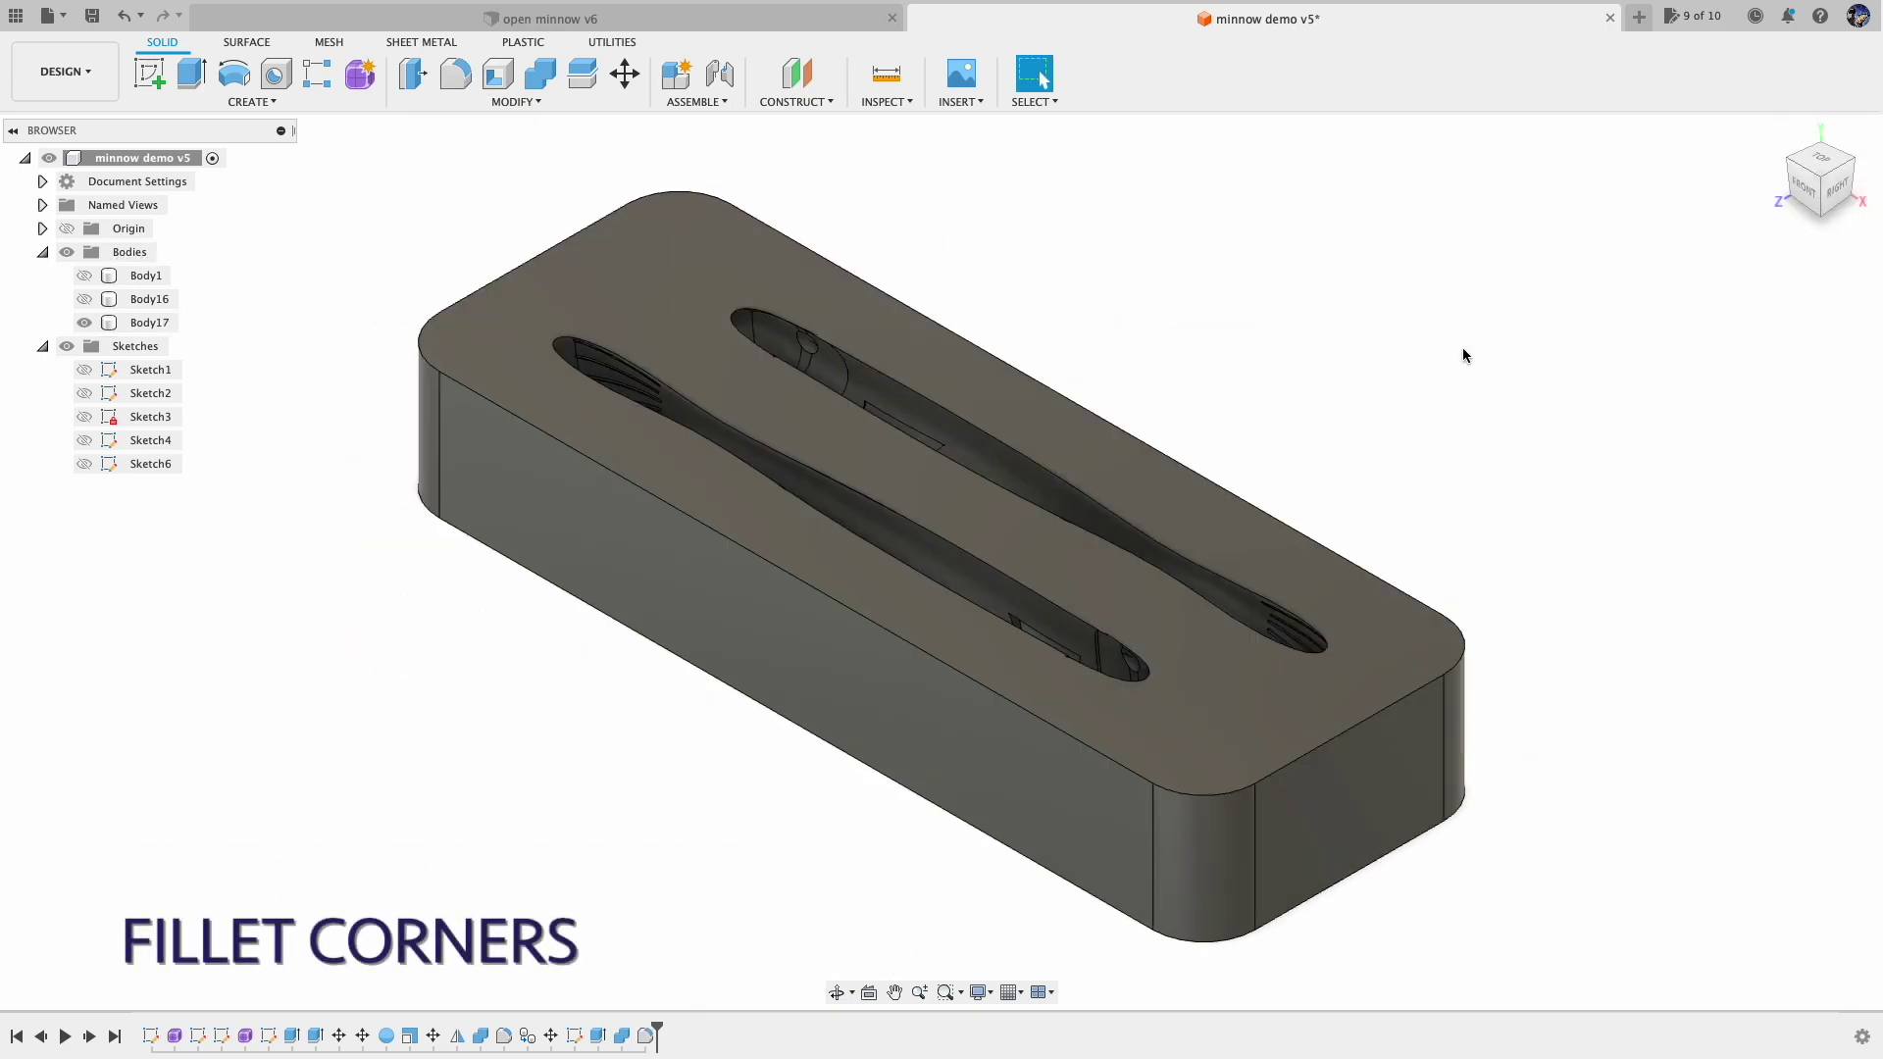
Step: Create a cross-section of the mold block through its end face
{"action": "left_click", "coordinate": [887, 102]}
{"action": "left_click", "coordinate": [903, 307]}
{"action": "left_click", "coordinate": [1353, 726]}
Step: Drag a first cross-section into the block, then view both fish cavities and restore the block
{"action": "mouse_move", "coordinate": [1353, 726]}
{"action": "left_mouse_down"}
{"action": "mouse_move", "coordinate": [1337, 761]}
{"action": "mouse_move", "coordinate": [1191, 633]}
{"action": "mouse_move", "coordinate": [980, 495]}
{"action": "mouse_move", "coordinate": [916, 232]}
{"action": "mouse_move", "coordinate": [894, 297]}
{"action": "mouse_move", "coordinate": [1315, 761]}
{"action": "left_mouse_up"}
{"action": "left_click", "coordinate": [1836, 485]}
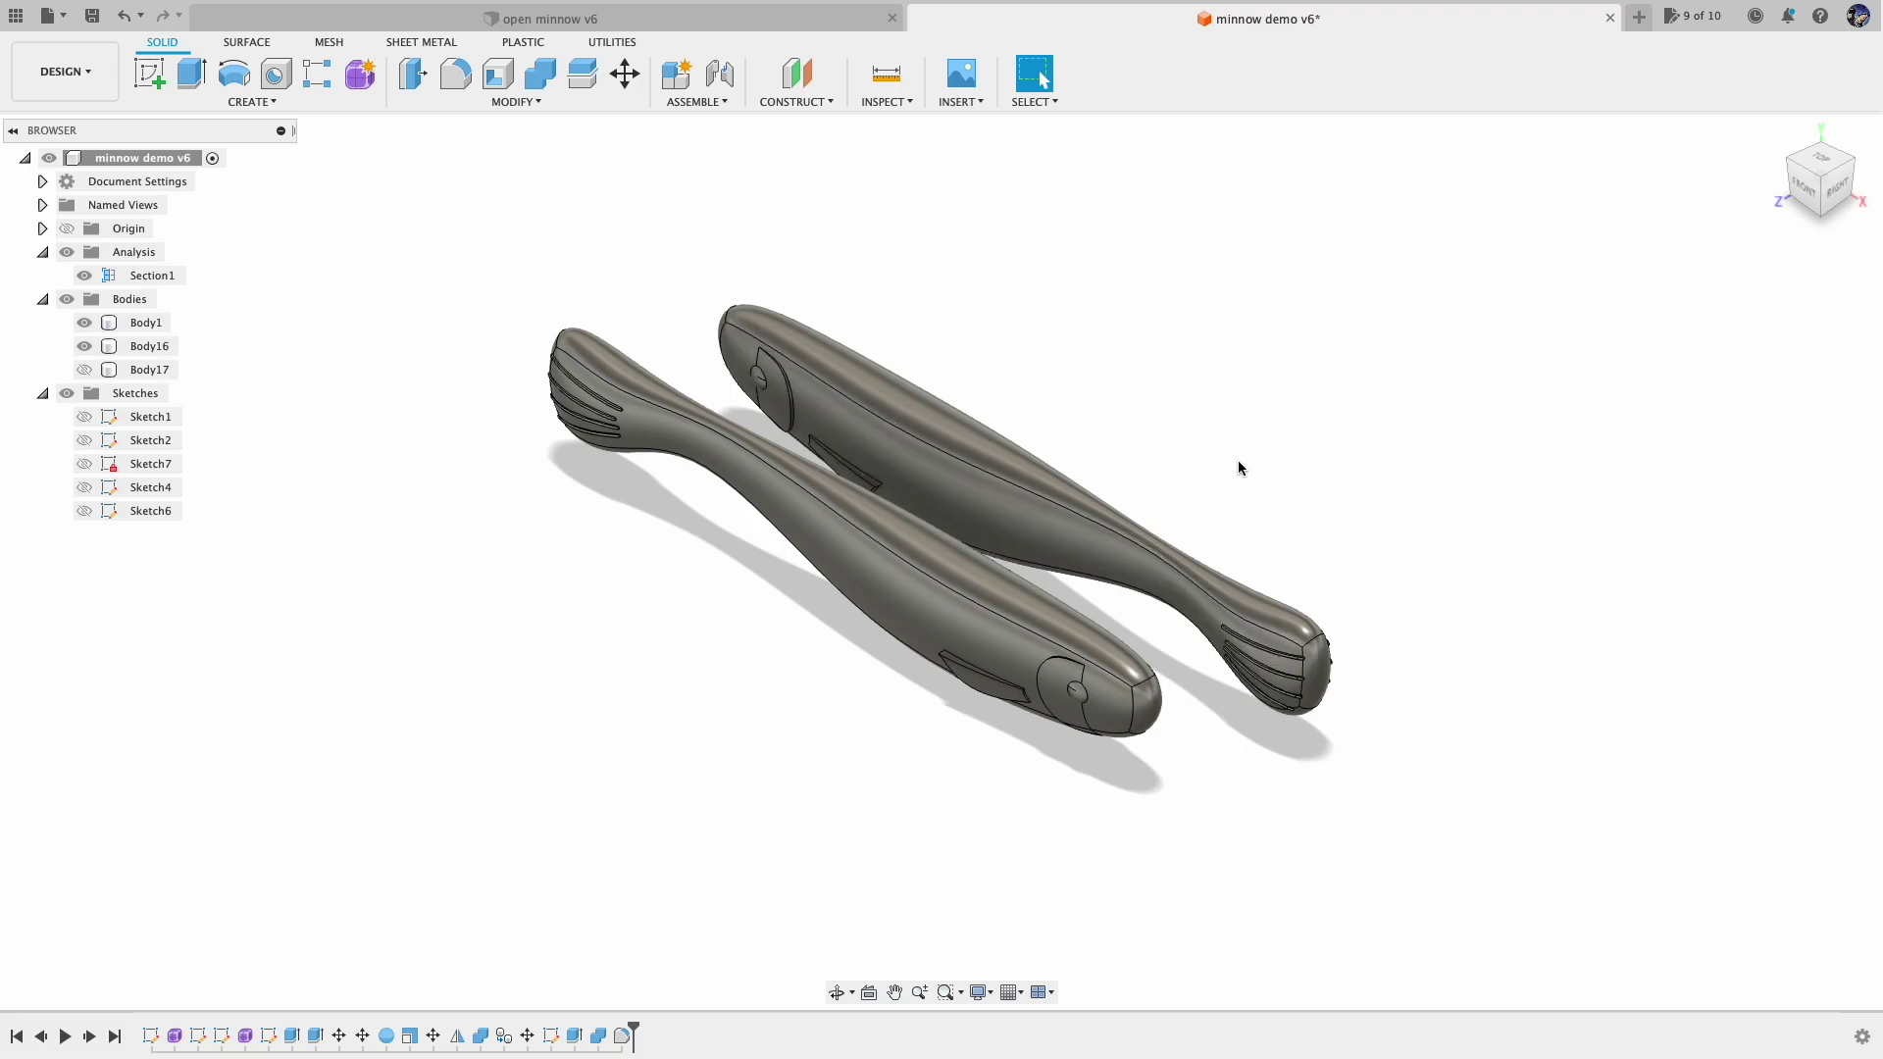
{"action": "middle_click_drag", "start_coordinate": [1238, 468], "coordinate": [941, 441], "text": "shift"}
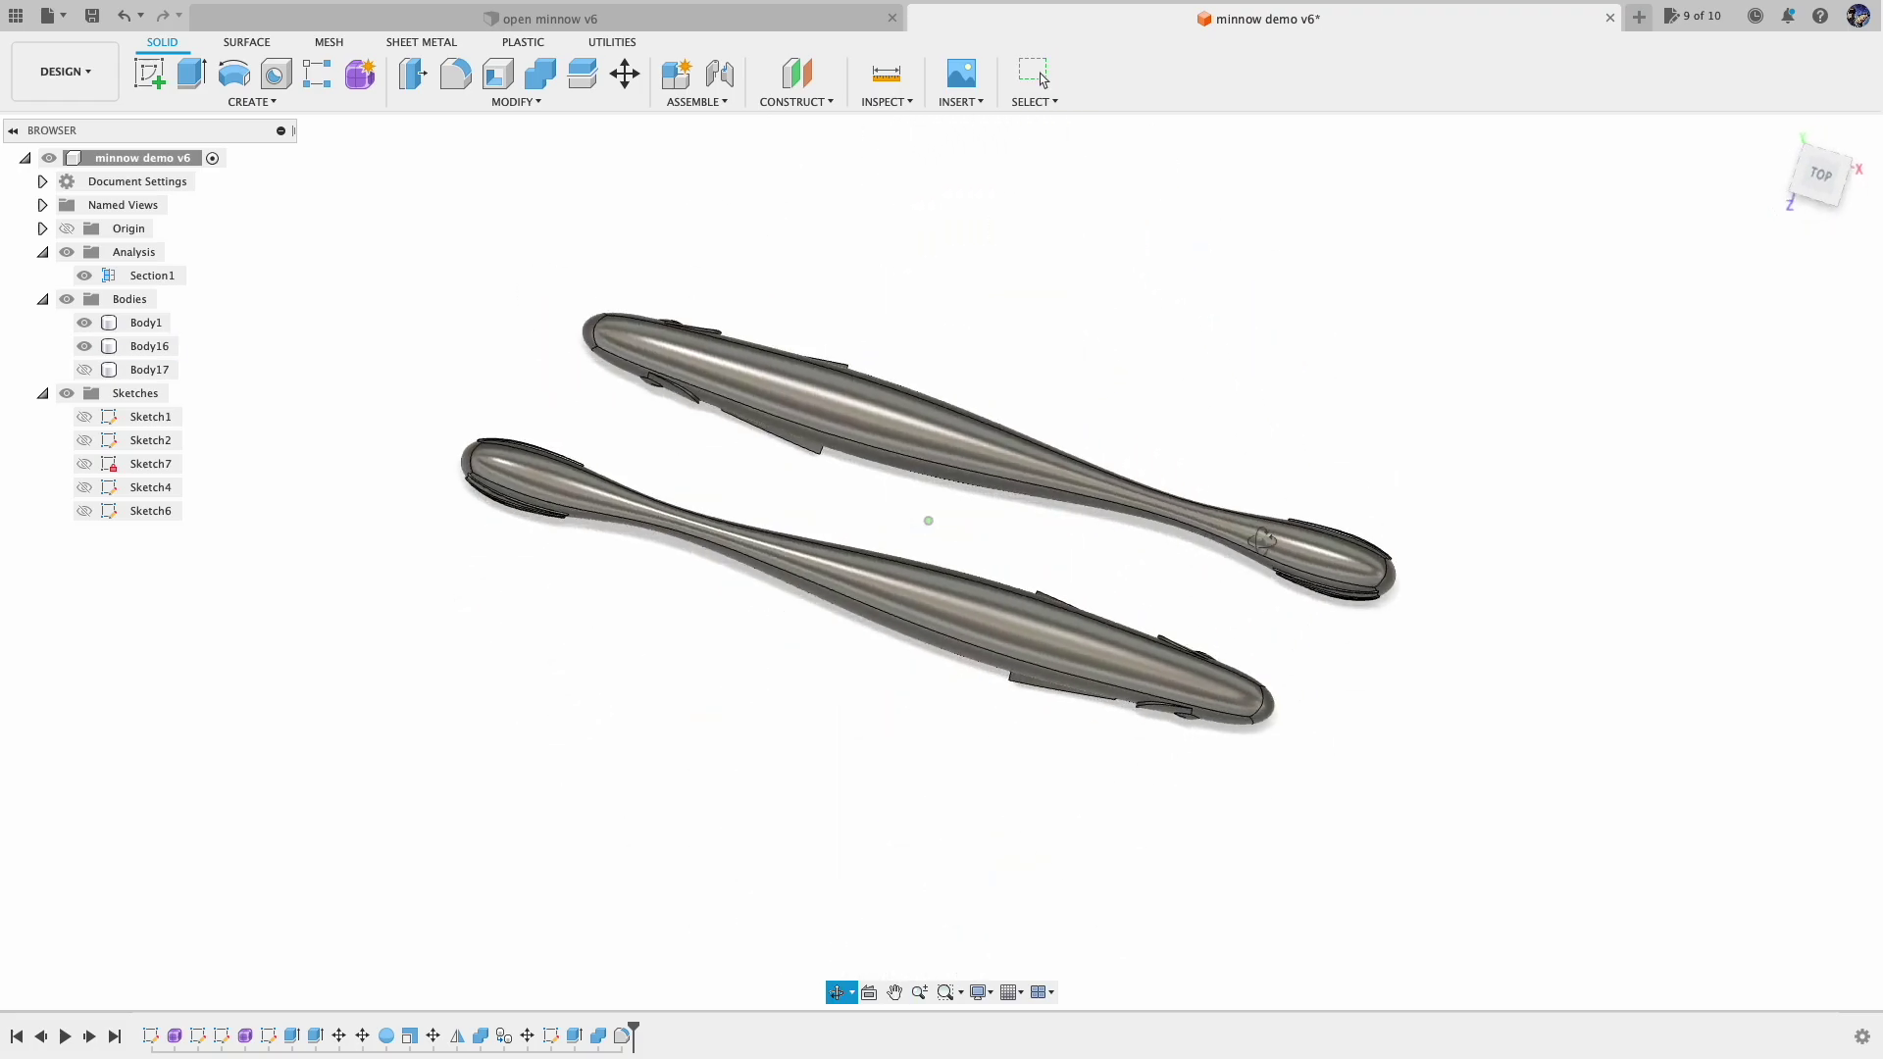
{"action": "middle_click_drag", "start_coordinate": [1262, 540], "coordinate": [1096, 429], "text": "shift"}
{"action": "left_click", "coordinate": [84, 370]}
{"action": "left_click", "coordinate": [1776, 132]}
Step: Create Section1 on the block's end face, offset deep through the cavities, and close it
{"action": "left_click", "coordinate": [886, 101]}
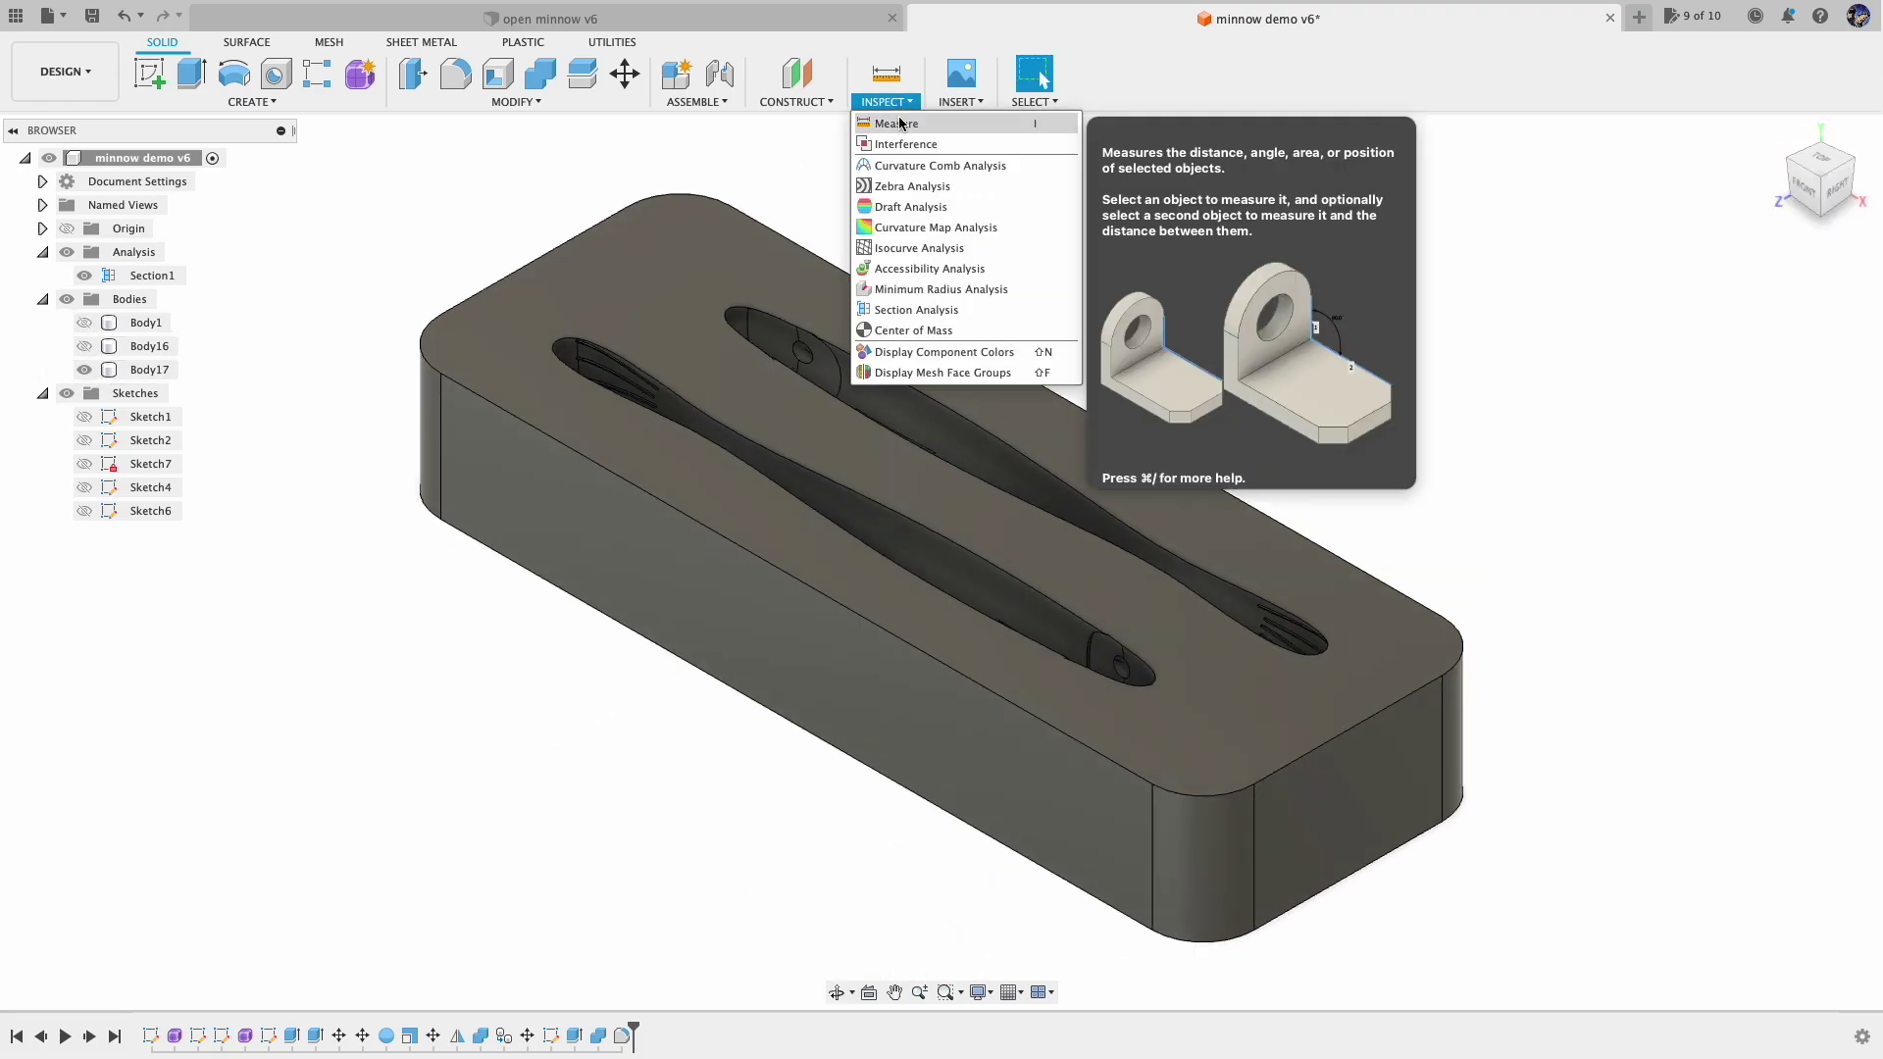
{"action": "left_click", "coordinate": [912, 307]}
{"action": "left_click", "coordinate": [1324, 834]}
{"action": "left_click_drag", "start_coordinate": [1413, 852], "coordinate": [1158, 775]}
{"action": "left_click_drag", "start_coordinate": [1190, 708], "coordinate": [1447, 731]}
{"action": "key", "text": "Return"}
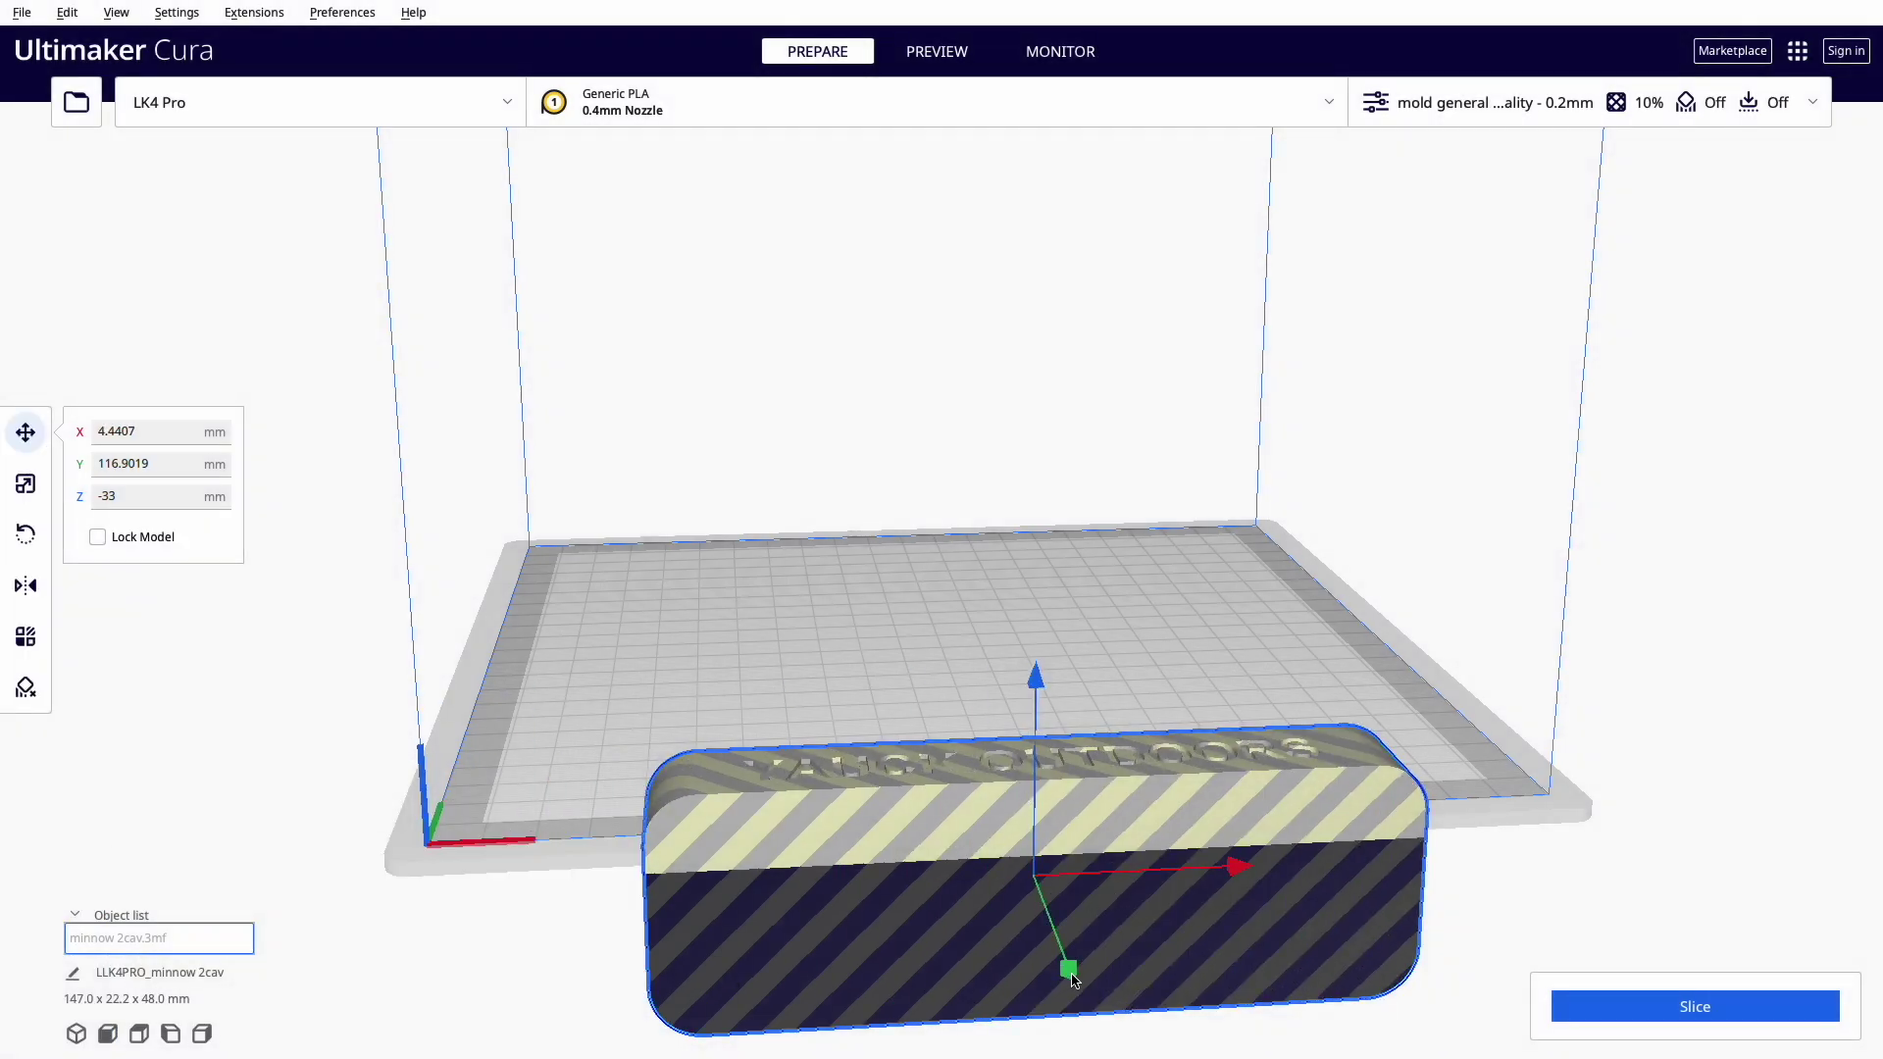
Step: Set the mold's Z position to -33 and slide it toward the front of the plate
{"action": "left_click", "coordinate": [151, 495]}
{"action": "type", "text": "-33"}
{"action": "key", "text": "Return"}
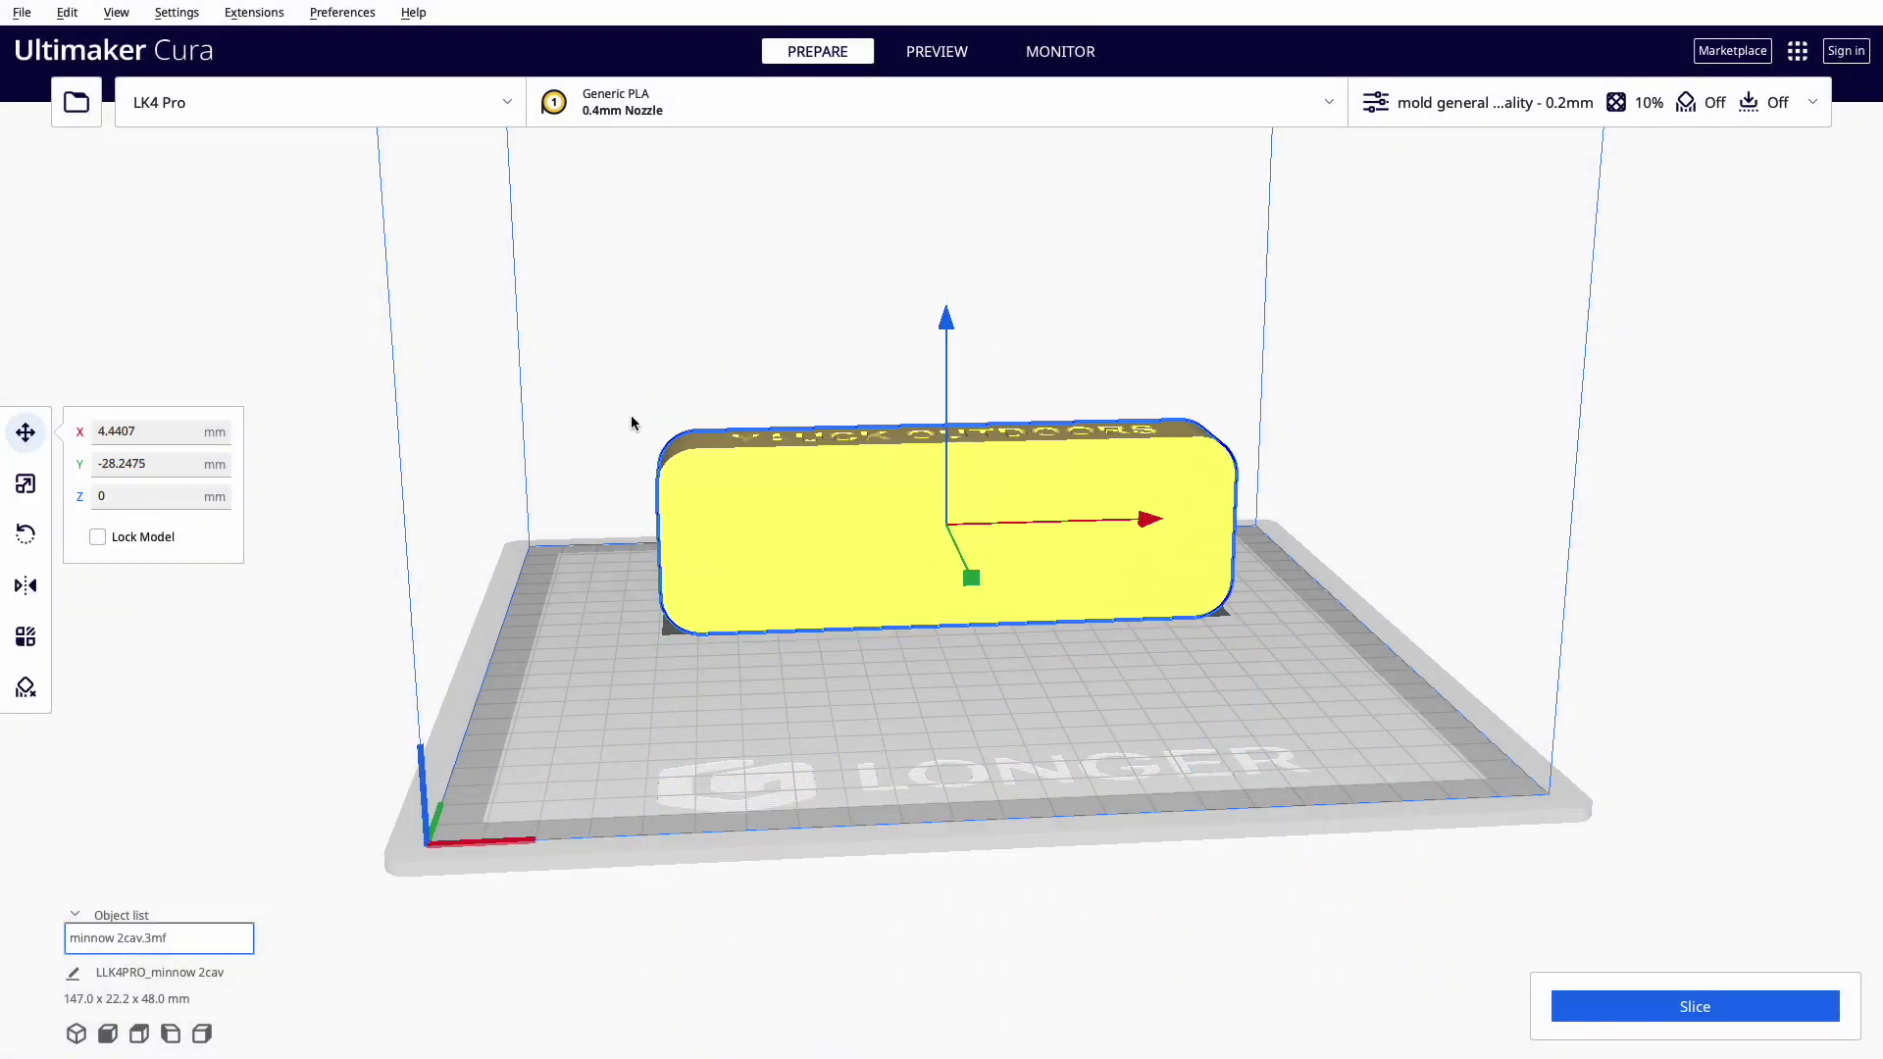
{"action": "key", "text": "r"}
{"action": "left_click_drag", "start_coordinate": [935, 656], "coordinate": [950, 689]}
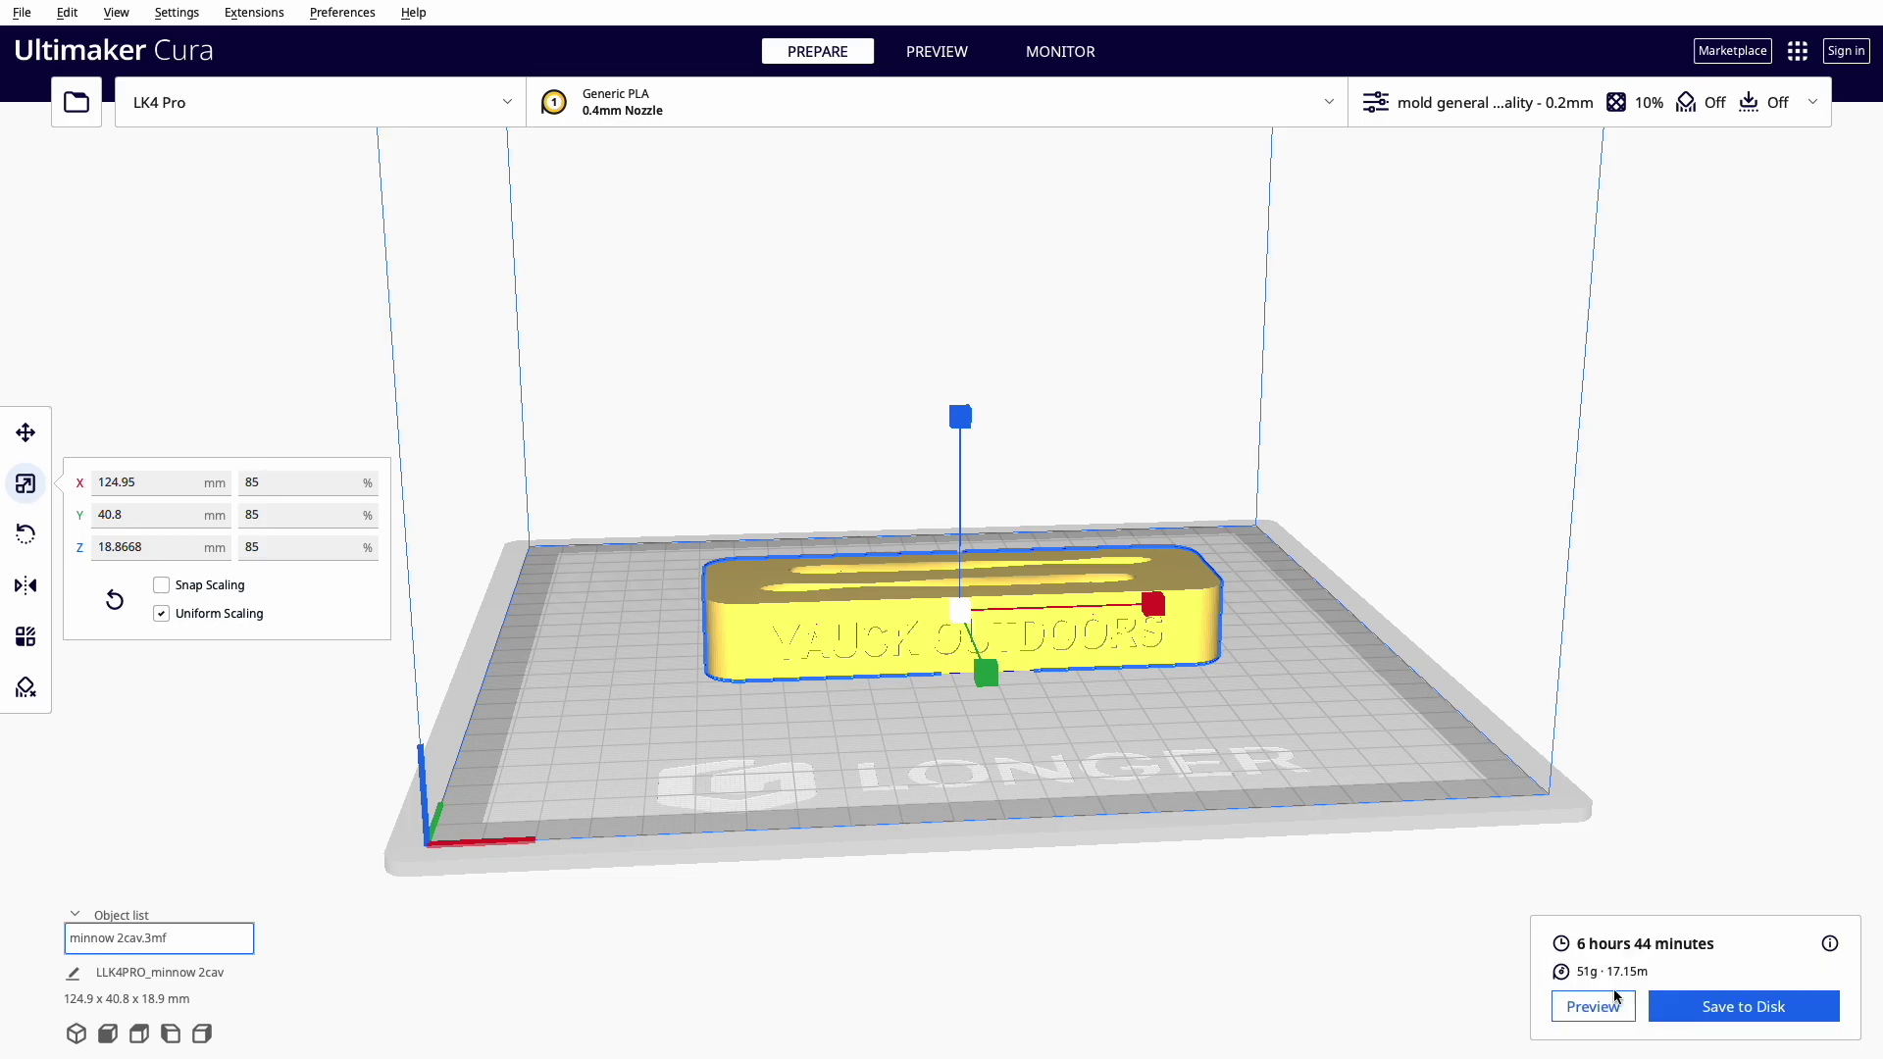
Step: Preview the sliced mold, stepping the layer slider from the lower layers up to the top
{"action": "left_click", "coordinate": [1593, 1006]}
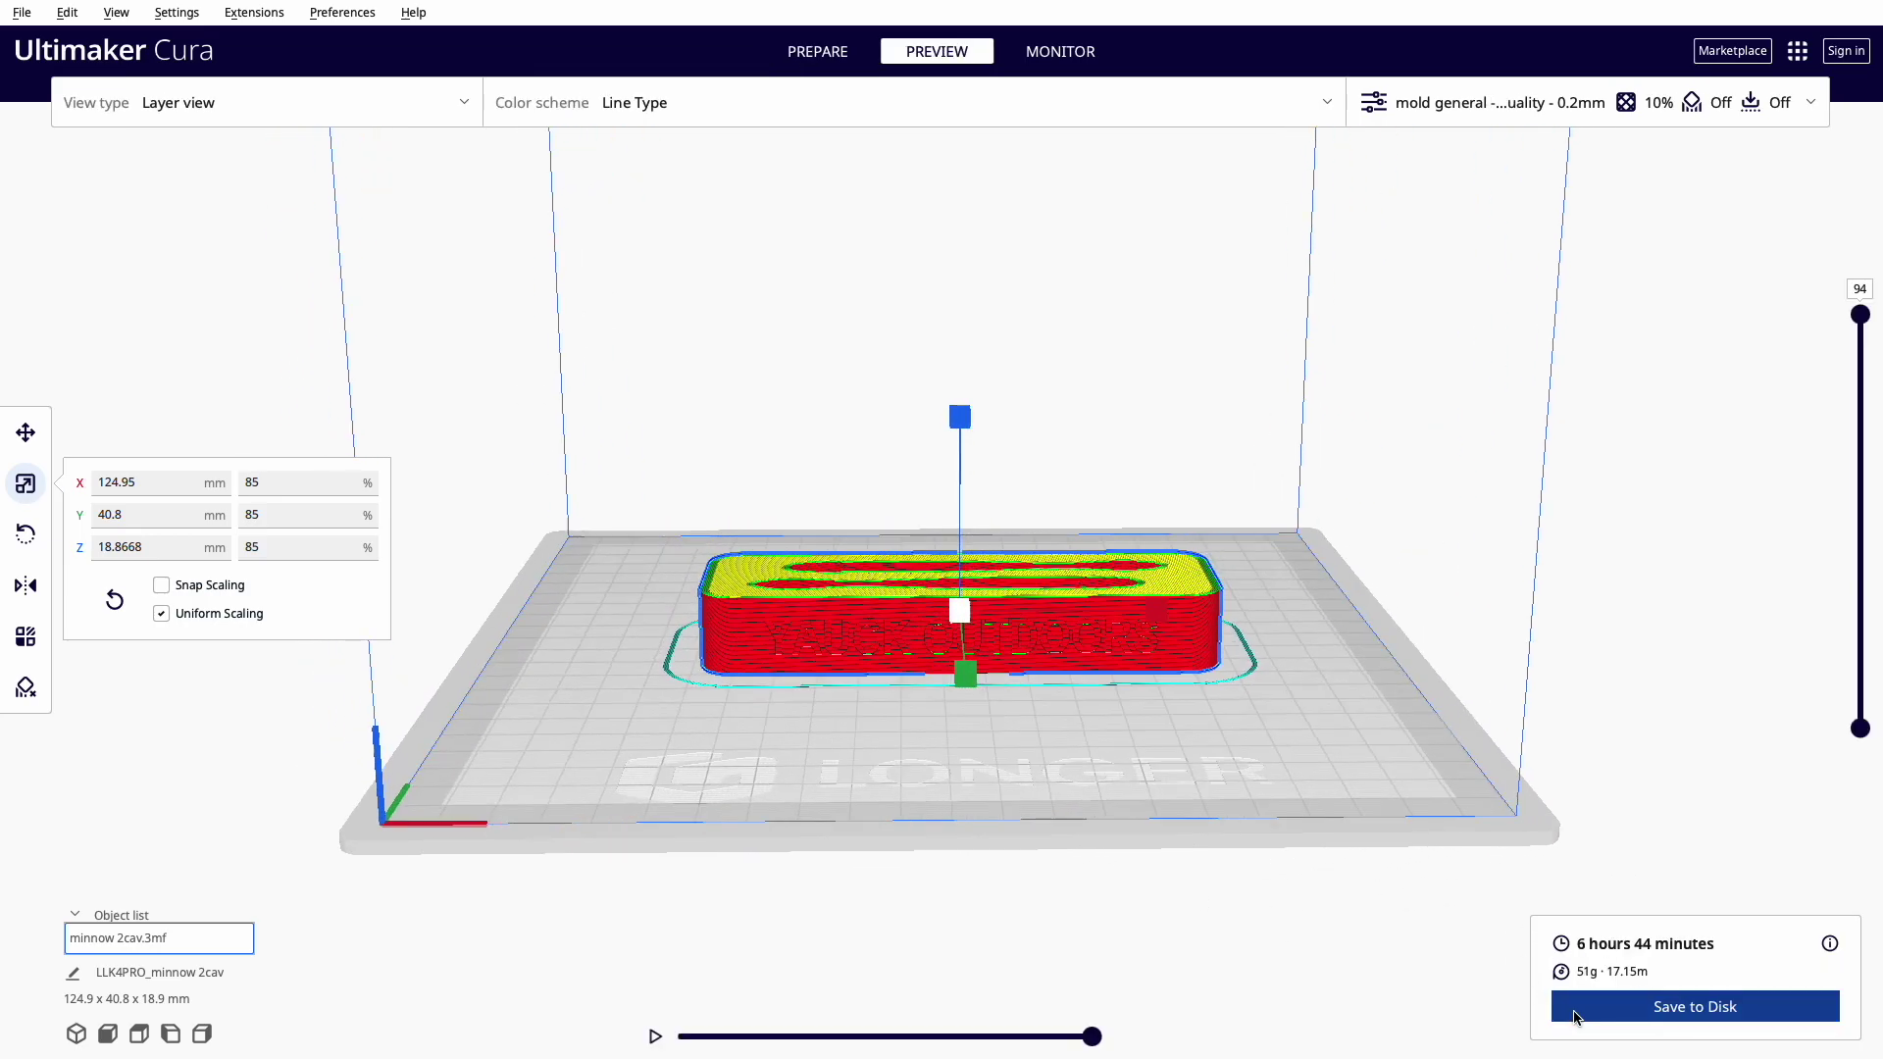
{"action": "scroll", "coordinate": [1726, 637], "scroll_direction": "up", "scroll_amount": 5}
{"action": "left_click_drag", "start_coordinate": [1860, 314], "coordinate": [1850, 423]}
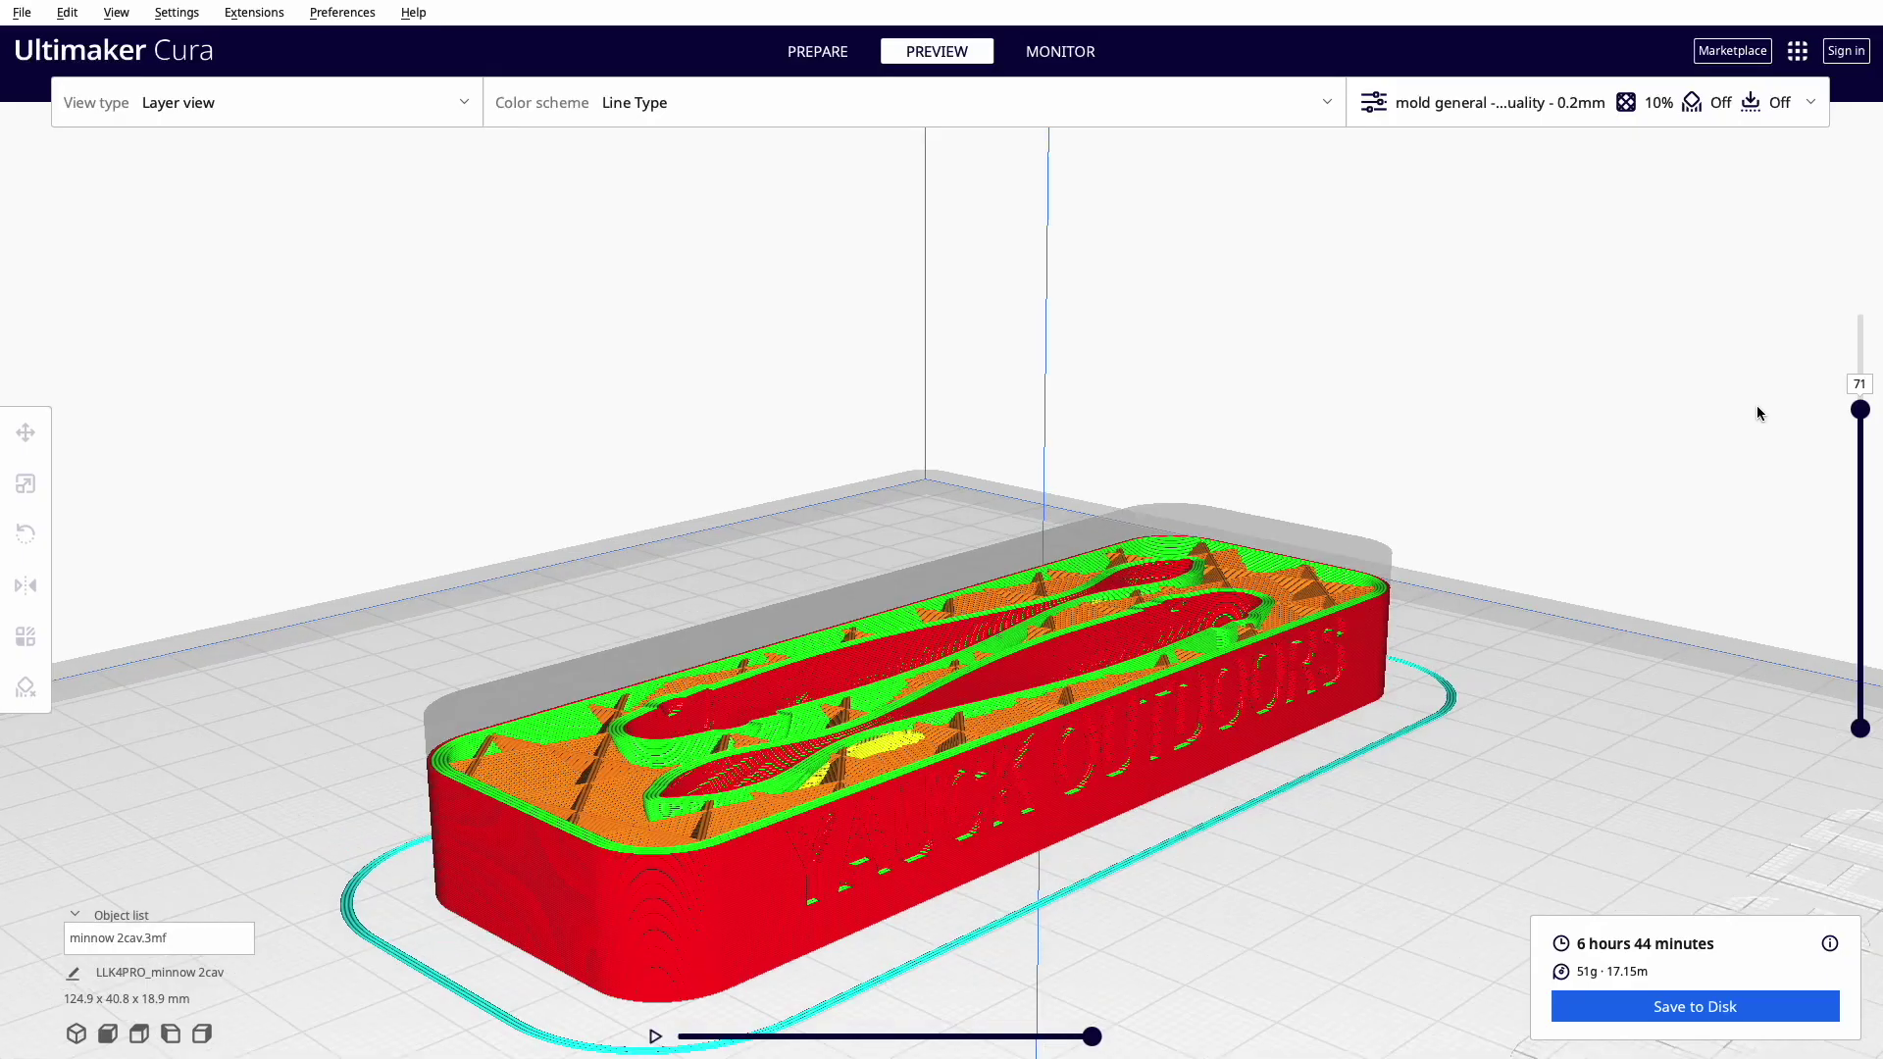
{"action": "right_click_drag", "start_coordinate": [1758, 413], "coordinate": [1756, 550]}
{"action": "left_click_drag", "start_coordinate": [1860, 398], "coordinate": [1860, 314]}
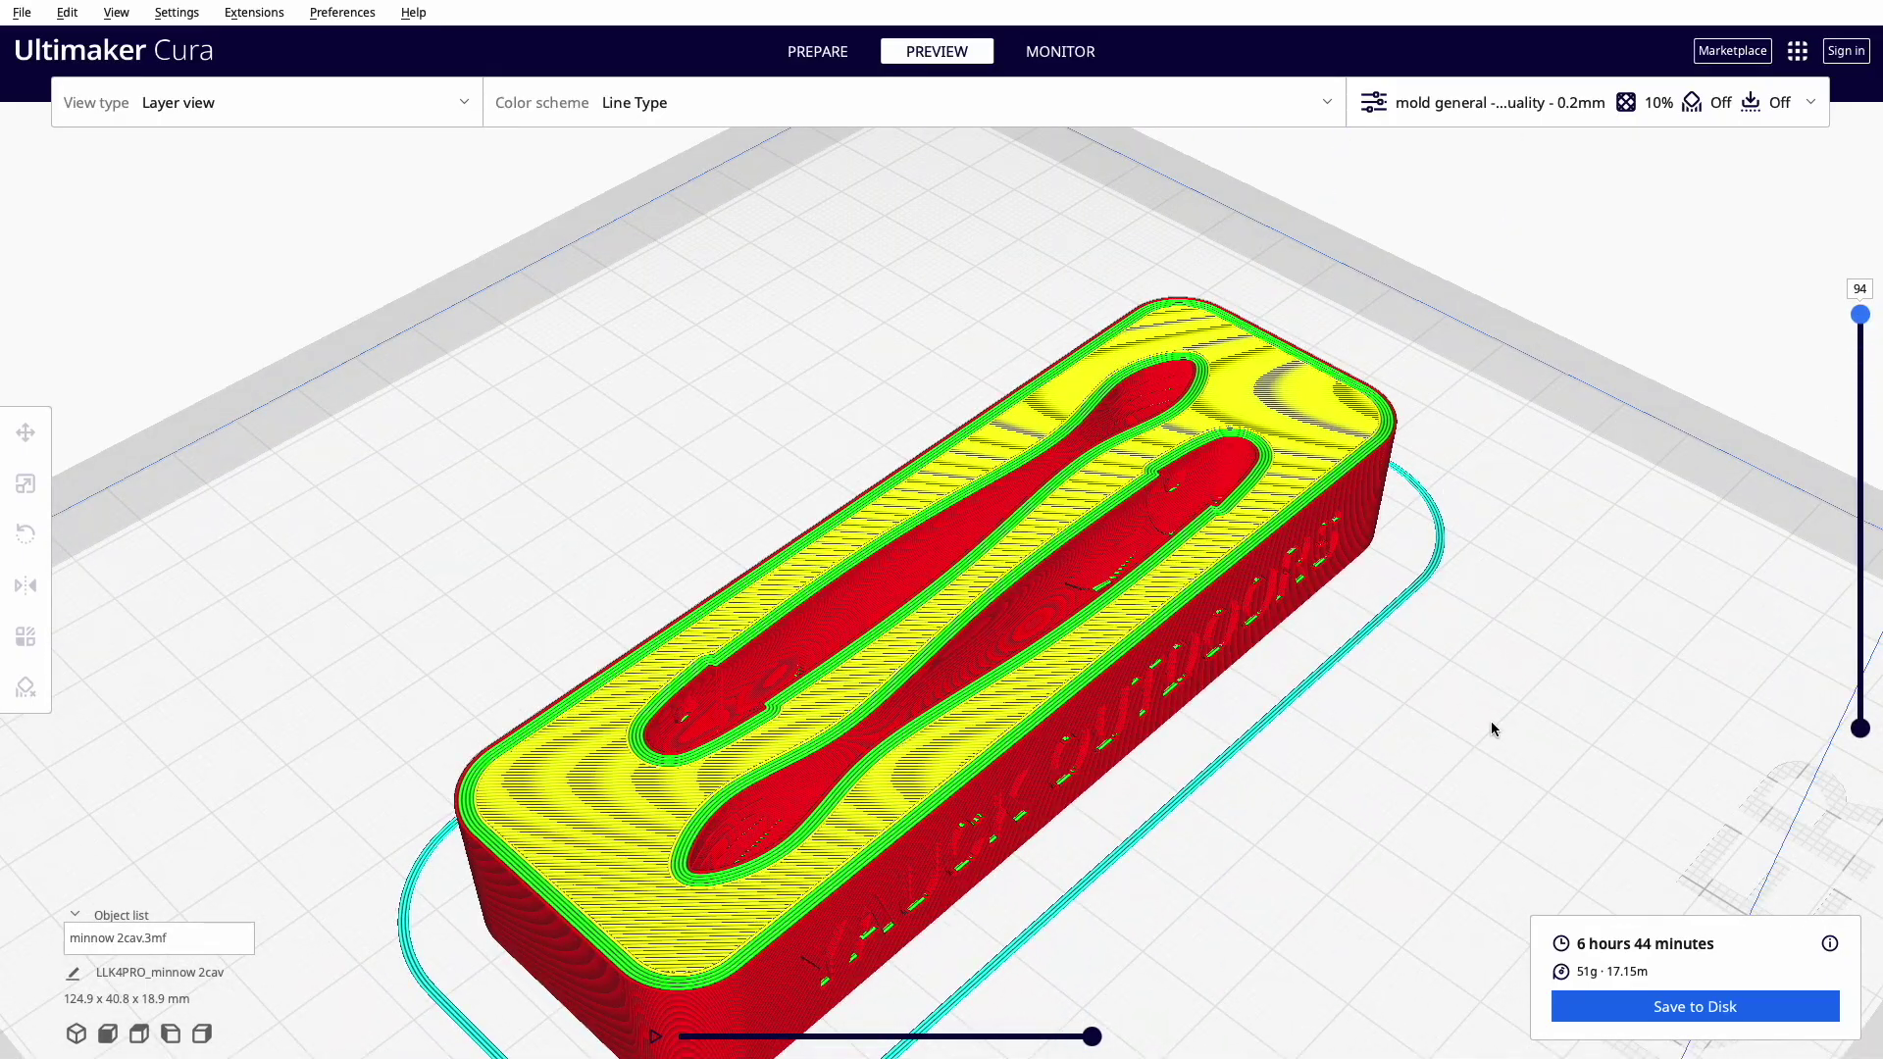